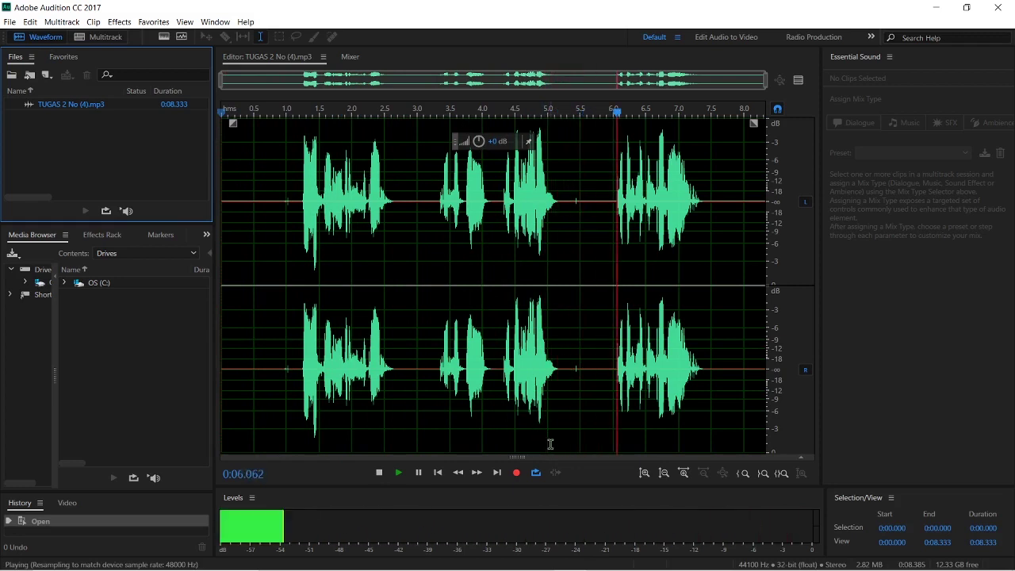
Audition the silent gaps before, between and after the spoken phrases to examine the background noise
key(space)
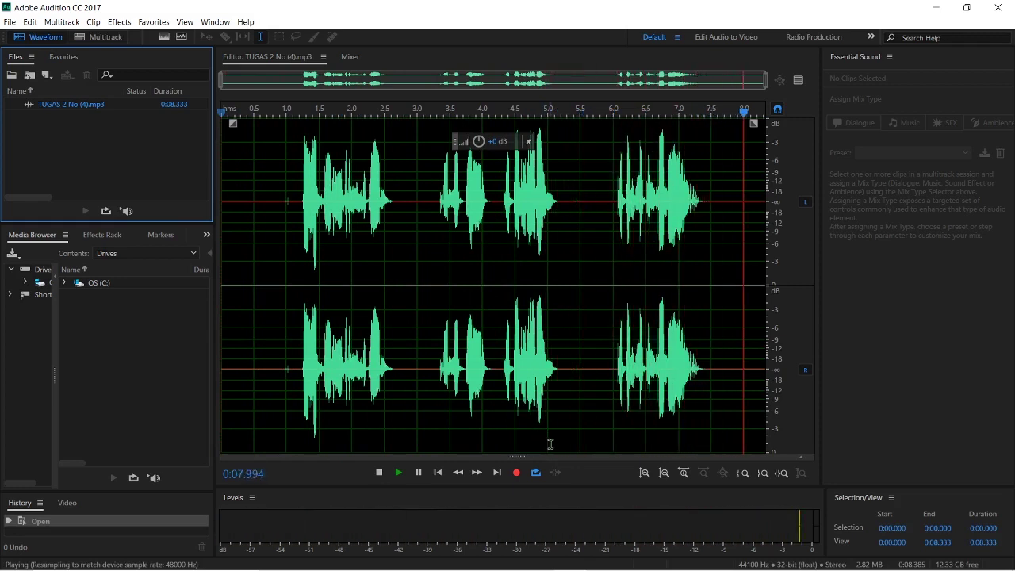
drag(711, 364, 825, 363)
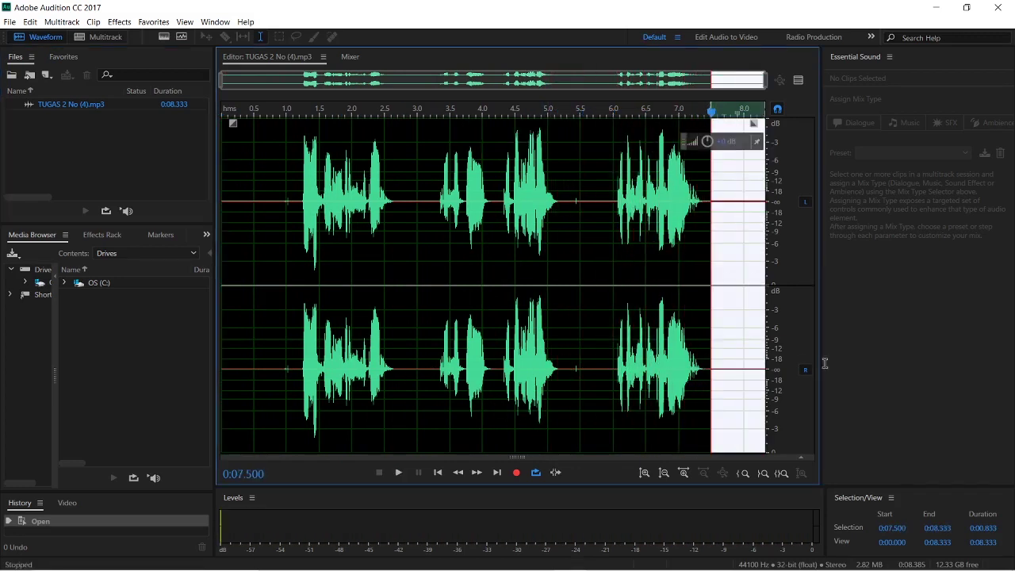
key(space)
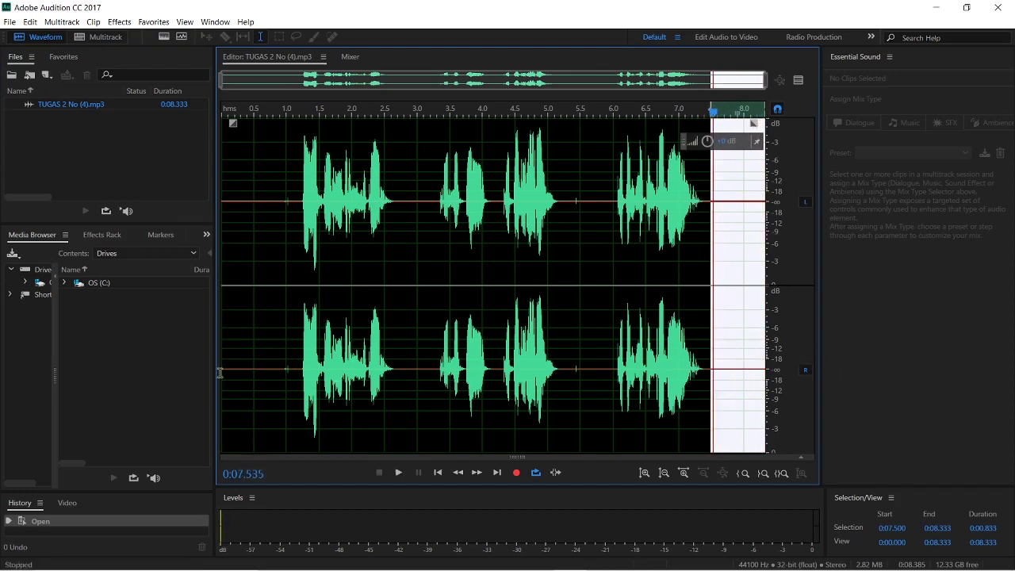
drag(227, 373, 301, 381)
key(space)
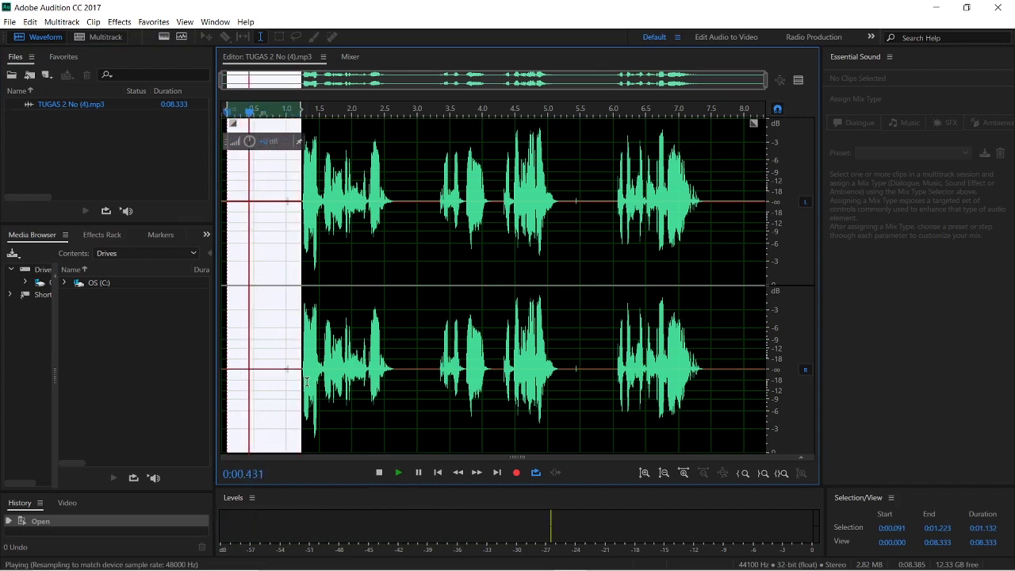
key(space)
drag(401, 362, 433, 370)
key(space)
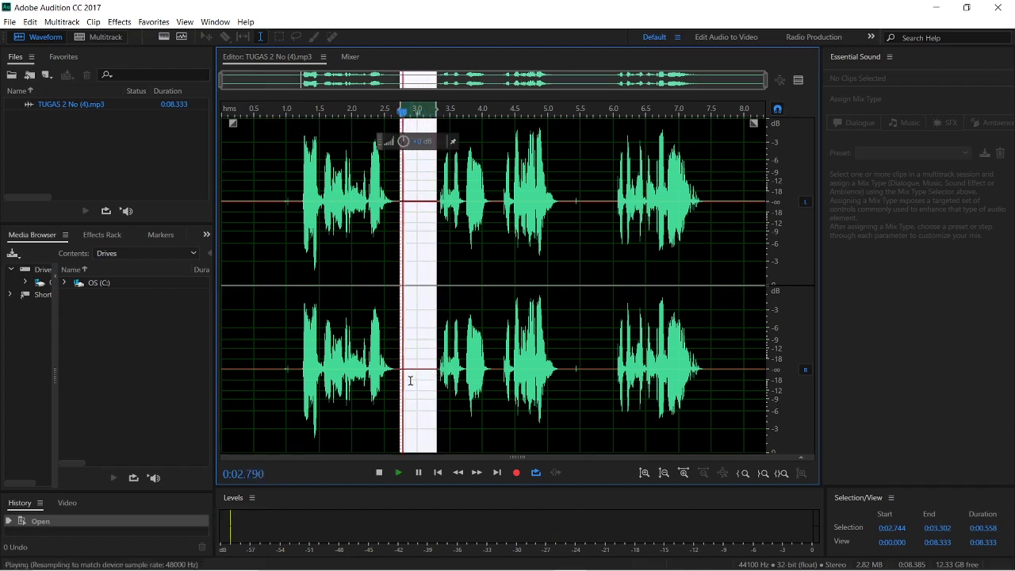
key(space)
drag(587, 357, 609, 365)
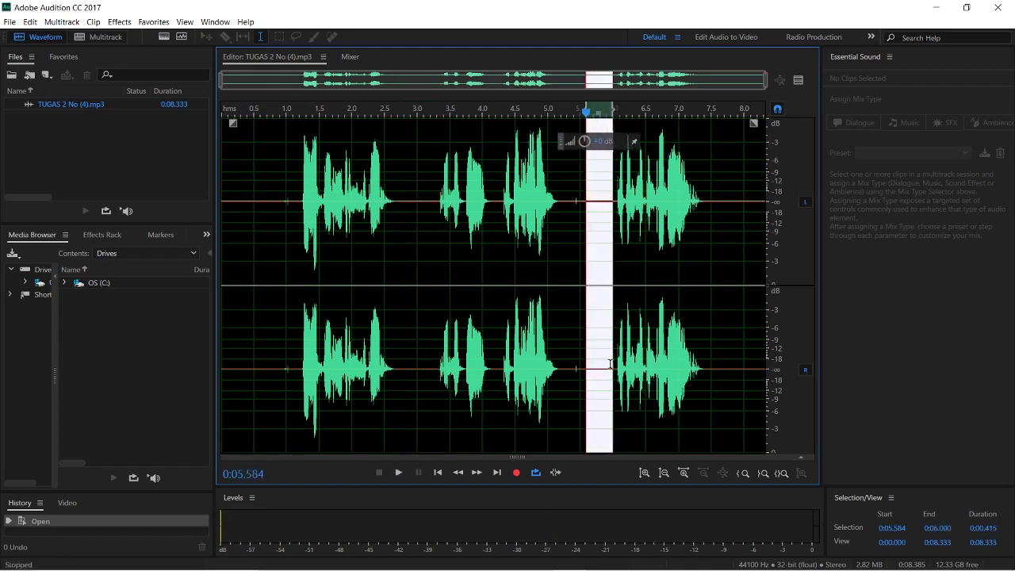
key(space)
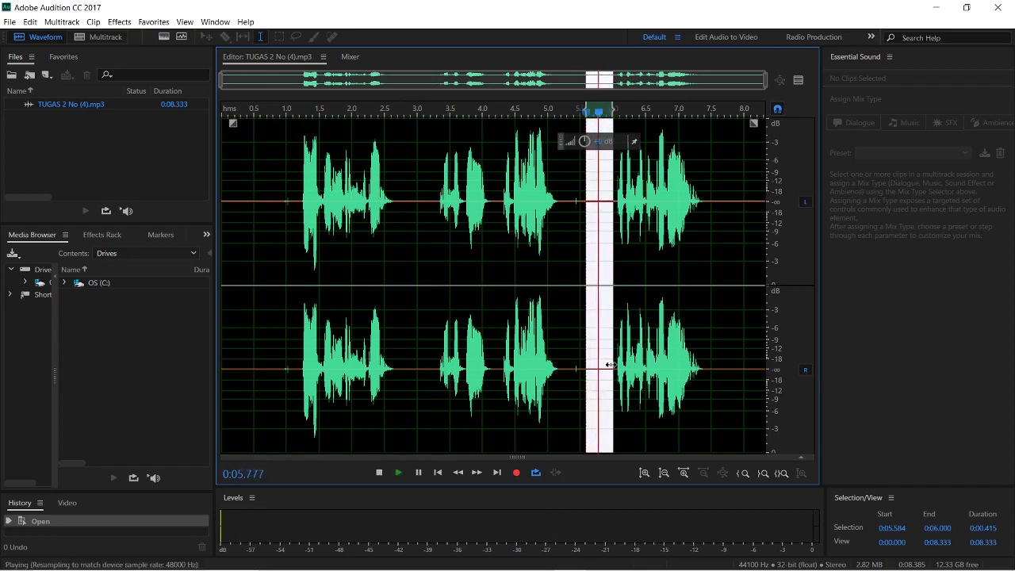
Capture a noise print from the silent tail of the recording, from 0:07.500 to 0:08.333
drag(712, 355, 762, 363)
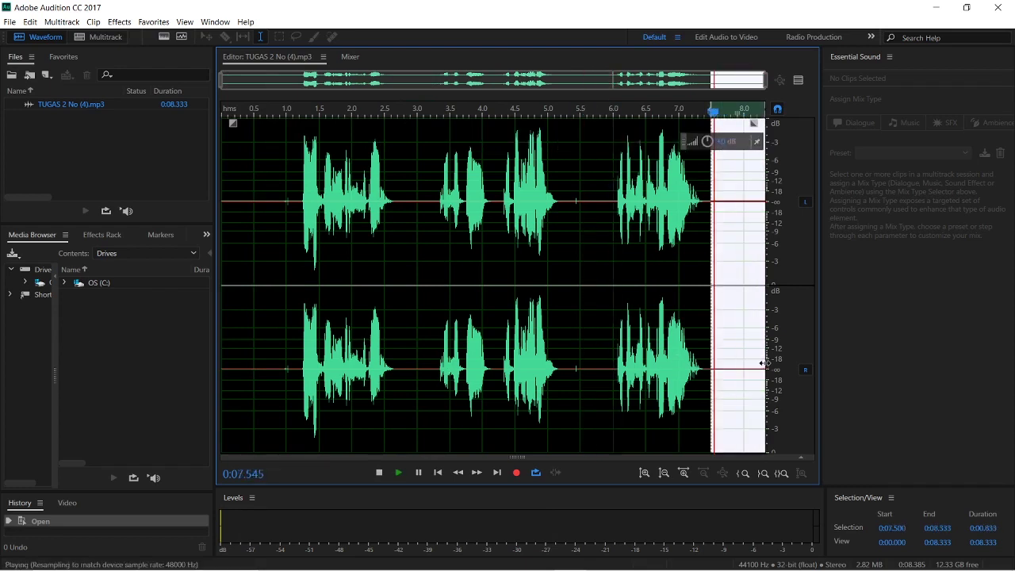
key(space)
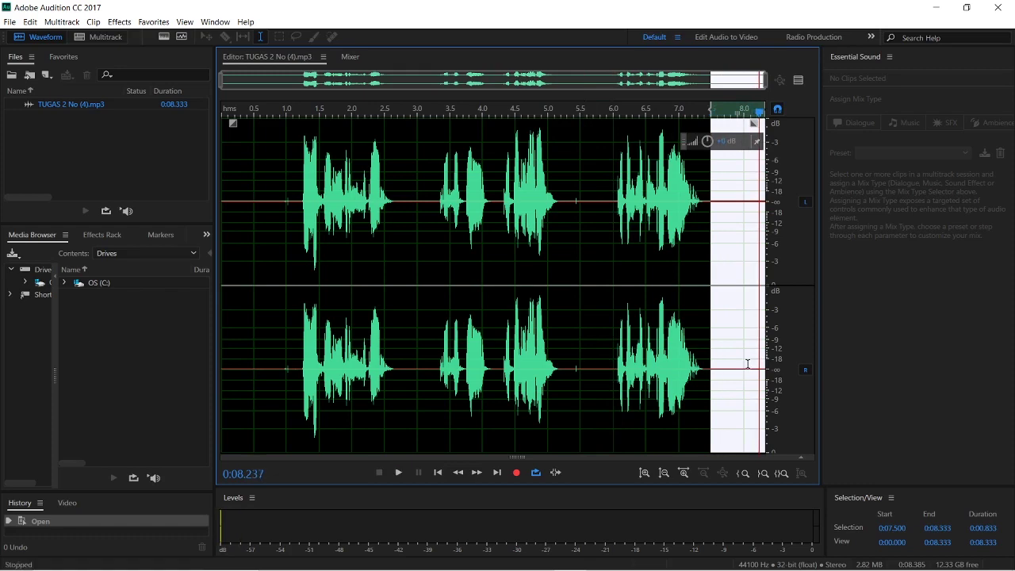
right_click(722, 315)
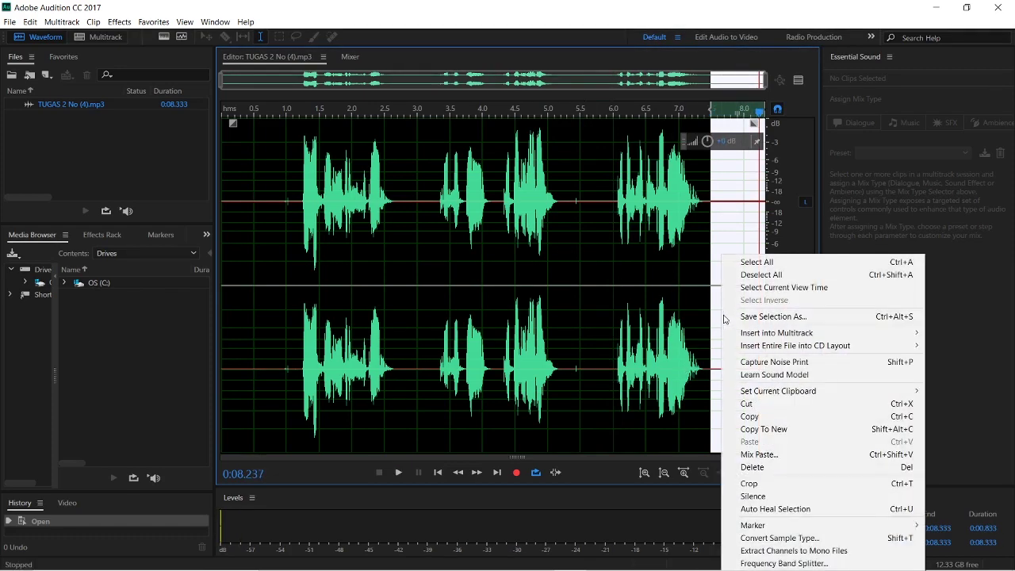
click(802, 360)
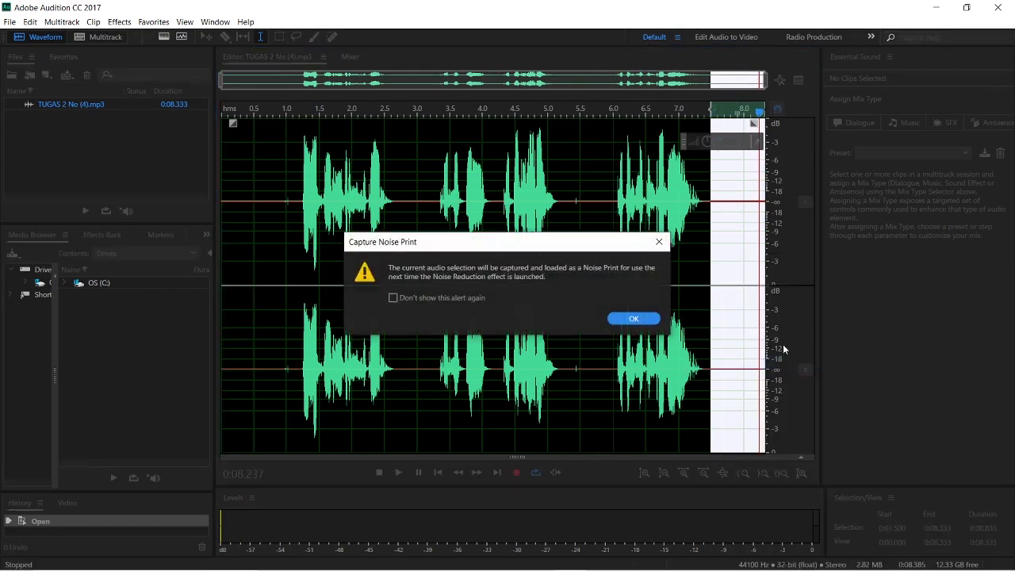
click(646, 317)
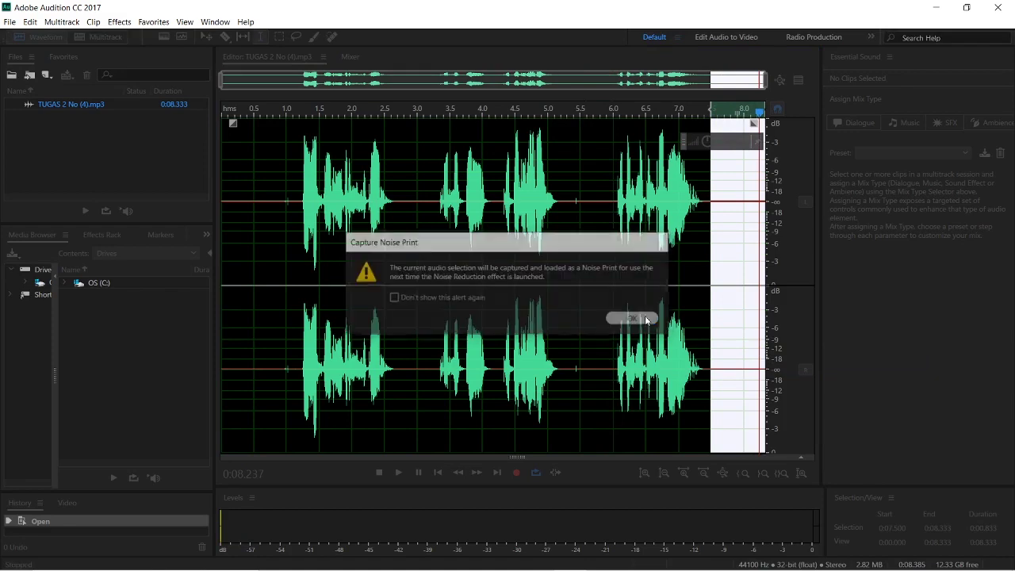
Open the Noise Reduction process effect, extend its selection to the entire file and preview it
click(119, 22)
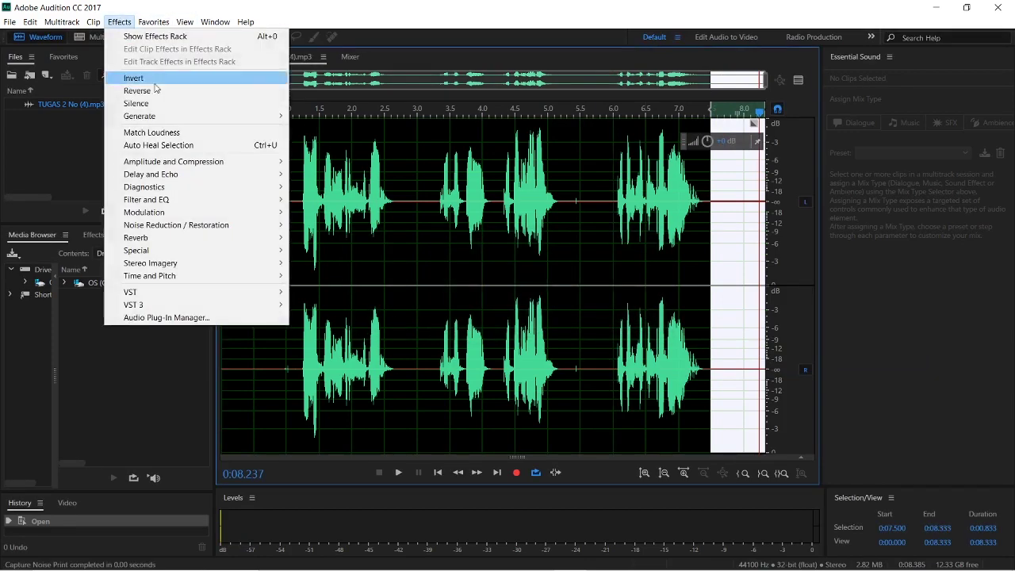
mouse_move(205, 164)
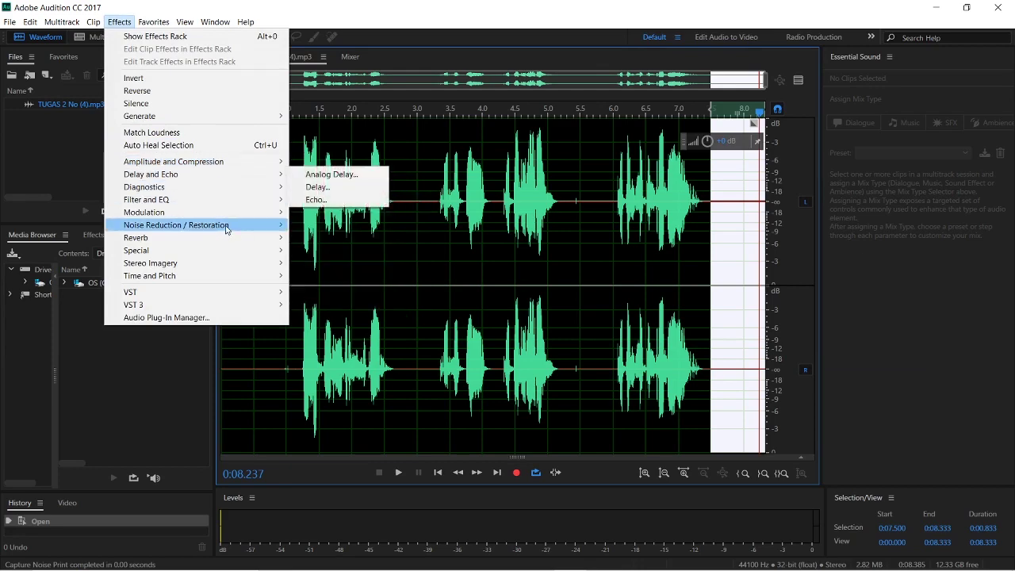
mouse_move(230, 226)
click(349, 237)
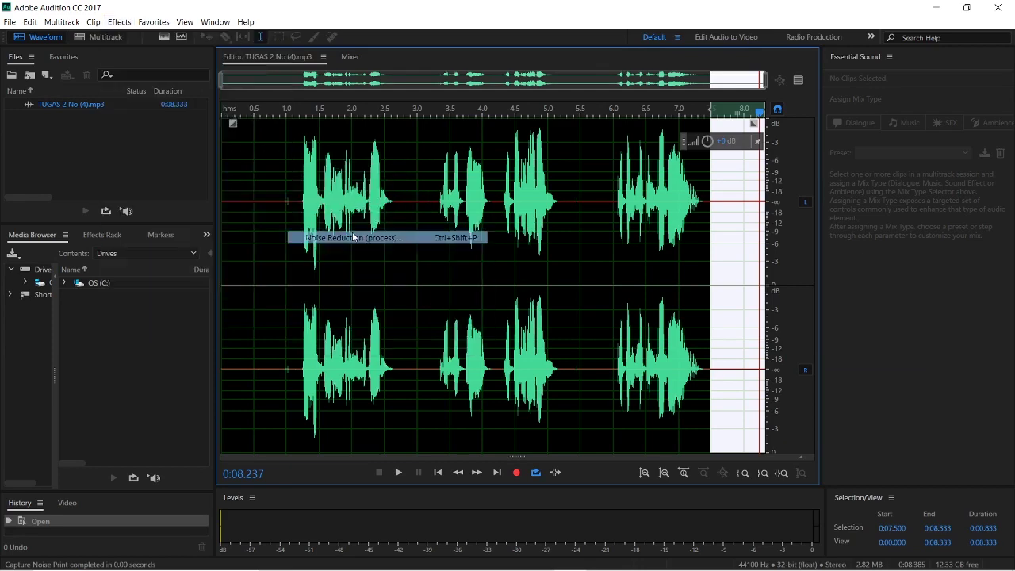
key(space)
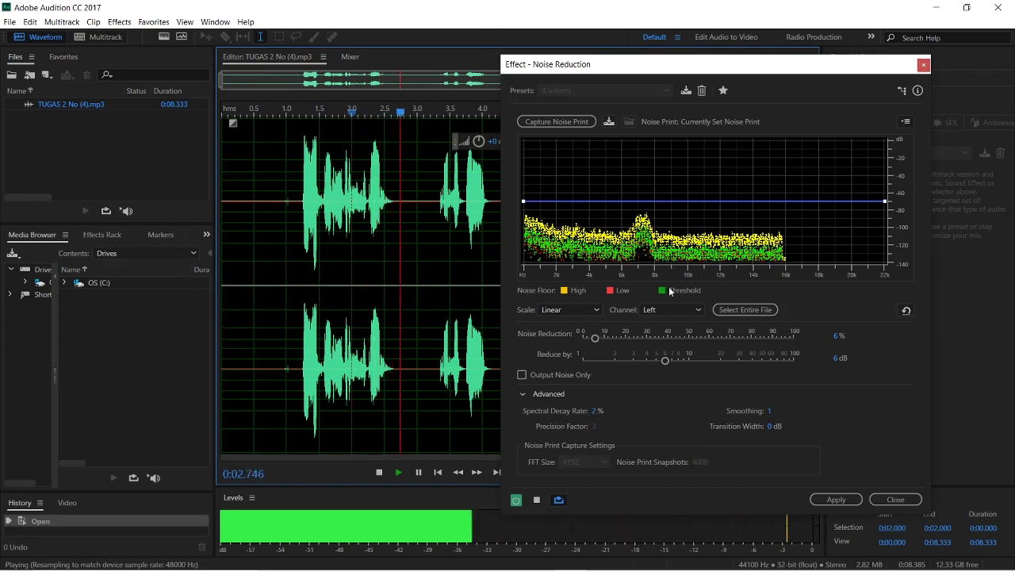
key(space)
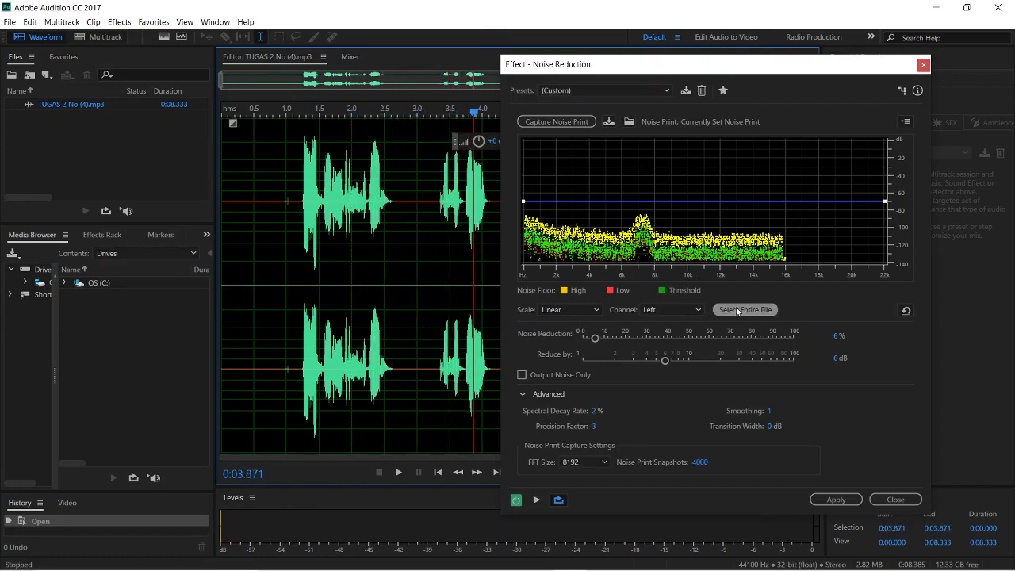
click(737, 310)
key(space)
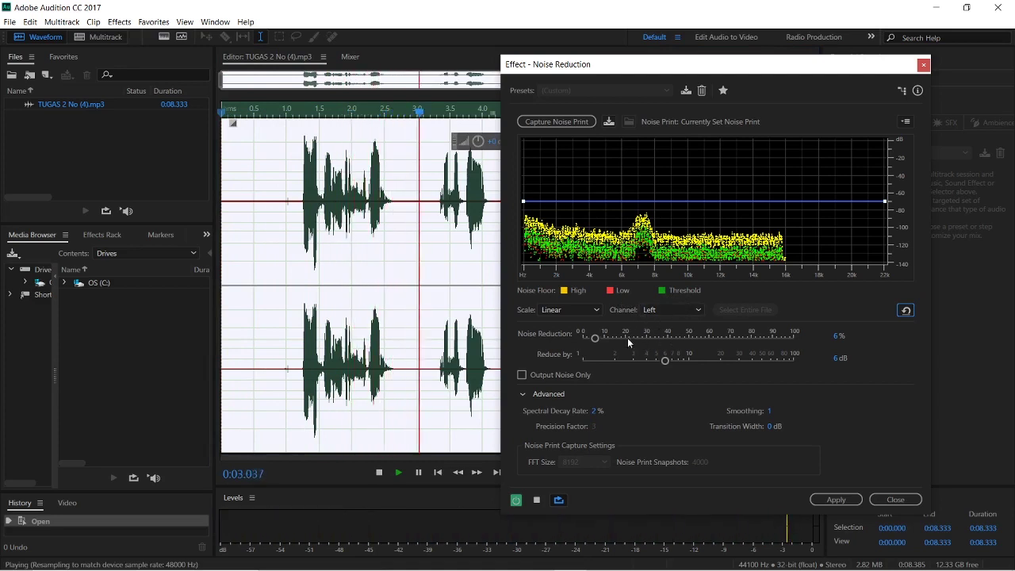
Raise the Noise Reduction strength to 100% while previewing the audio
click(603, 336)
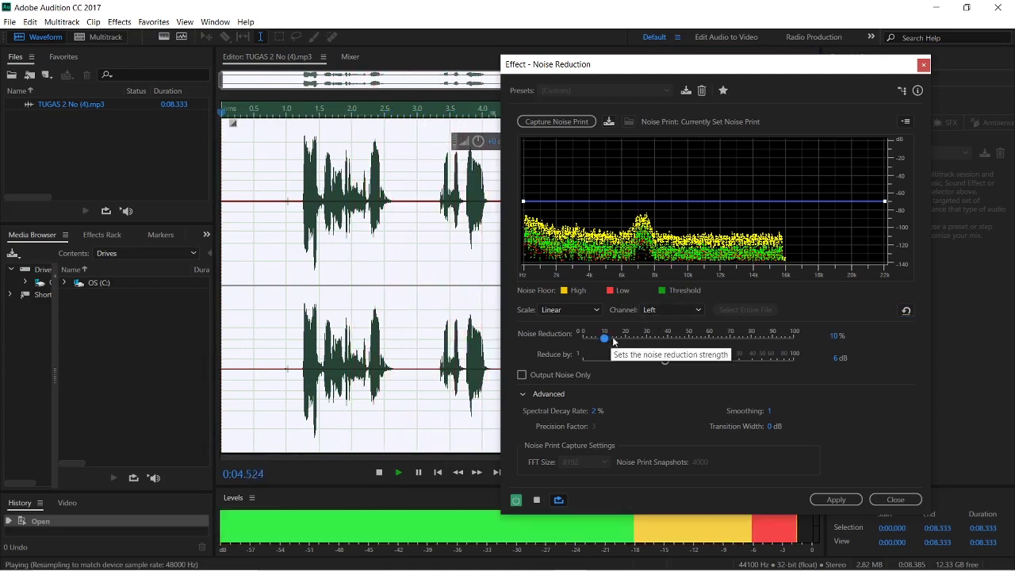
click(666, 336)
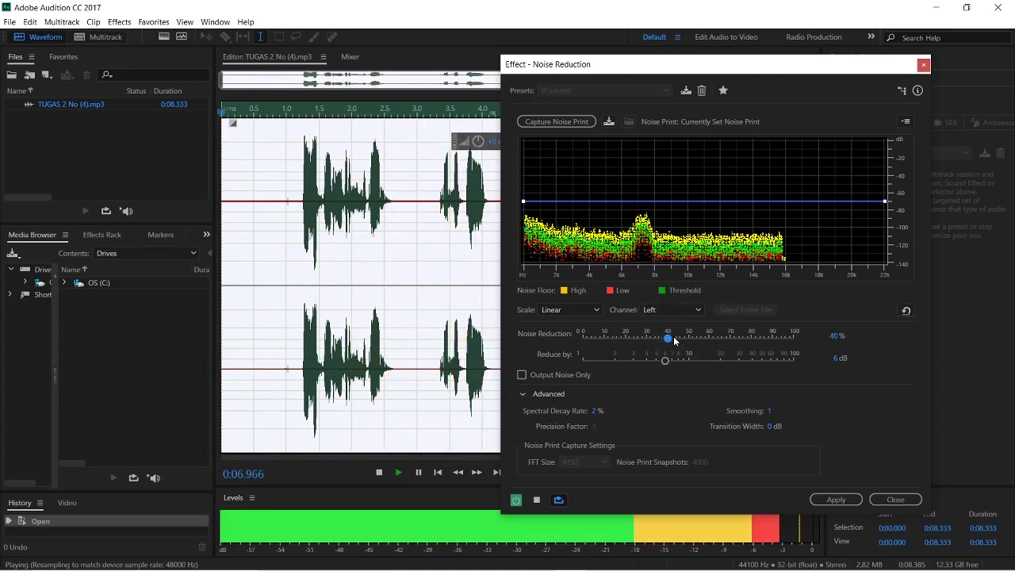
drag(675, 340, 795, 337)
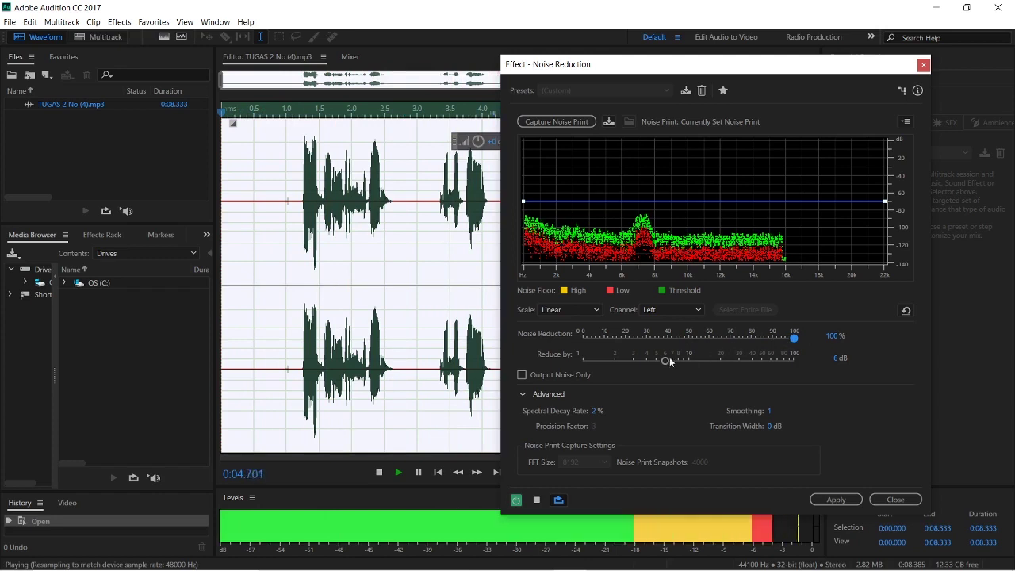
Set the Reduce by amount to 5.4 dB while previewing, and apply the noise reduction to the entire file
drag(670, 361, 652, 366)
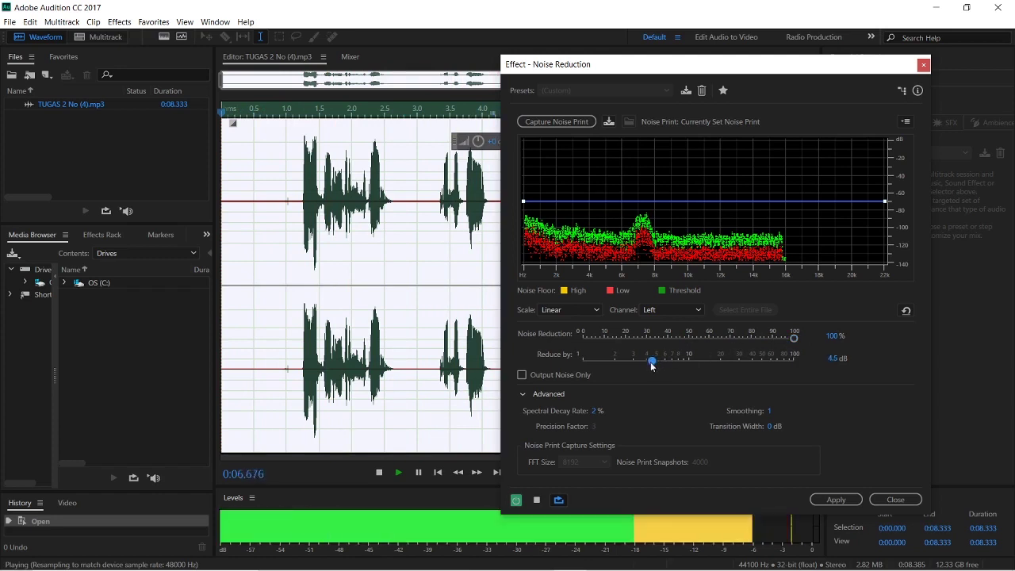
key(space)
key(space)
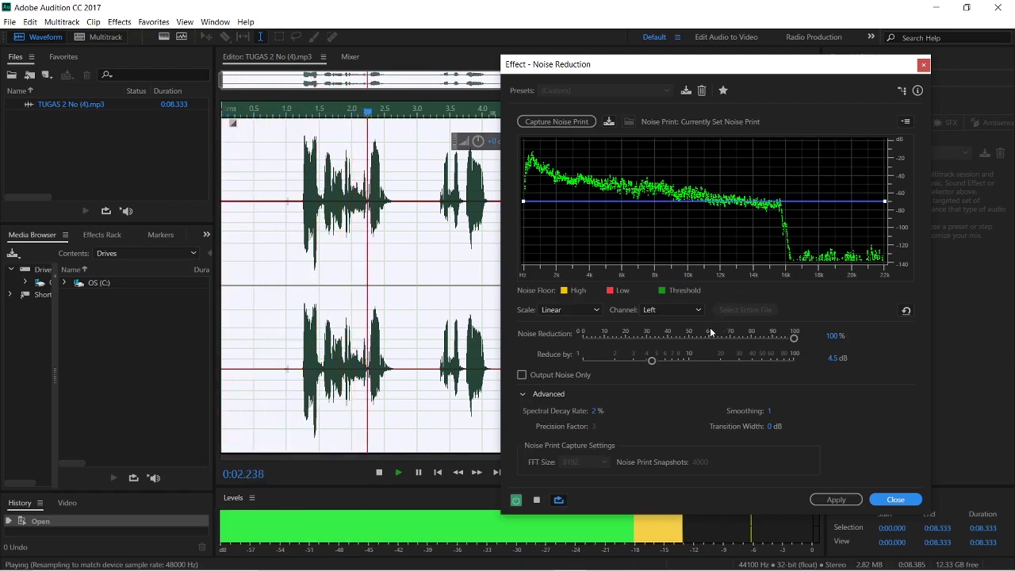
drag(652, 360, 661, 362)
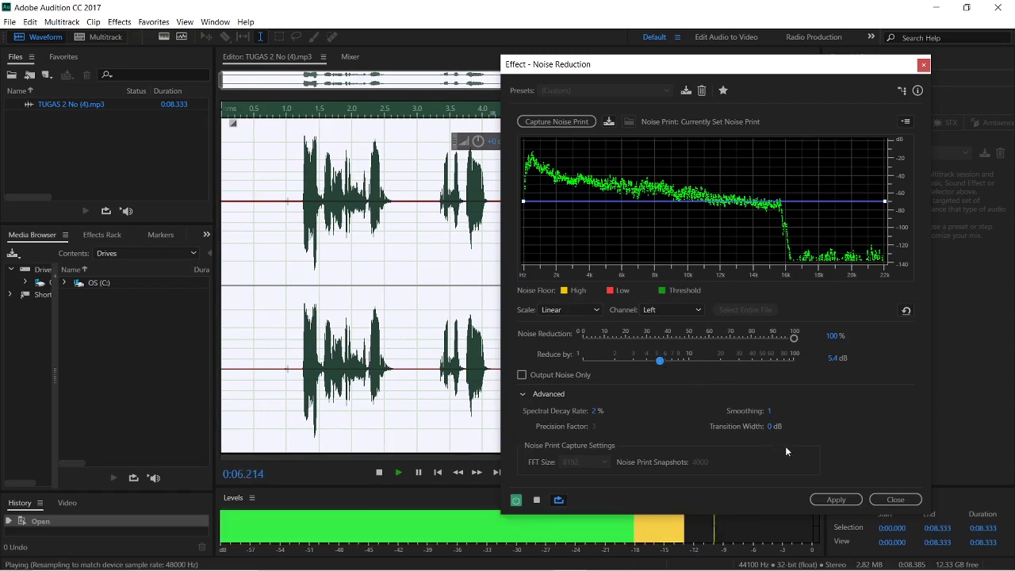
click(837, 500)
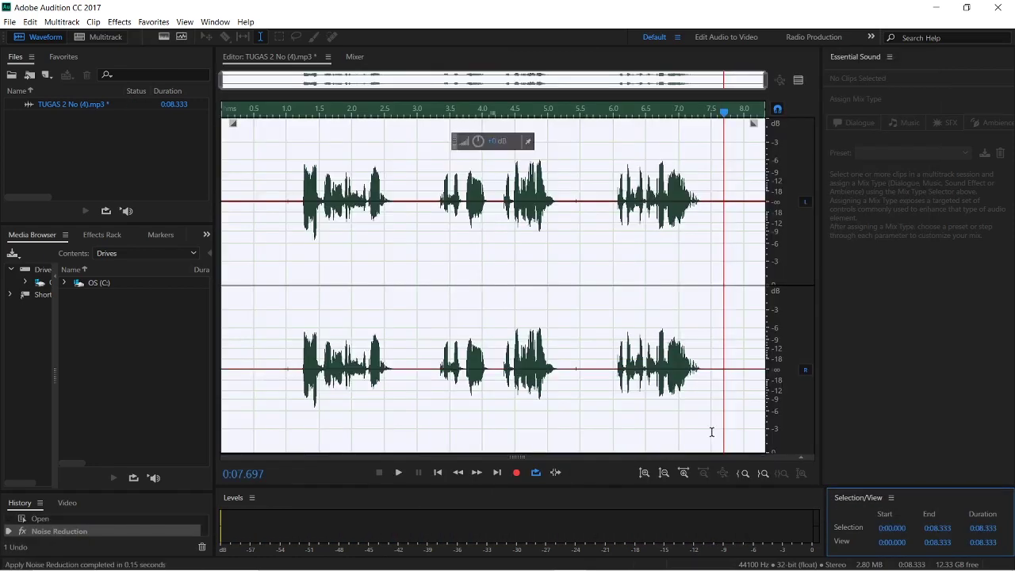
Play back the denoised recording to check how it sounds
key(space)
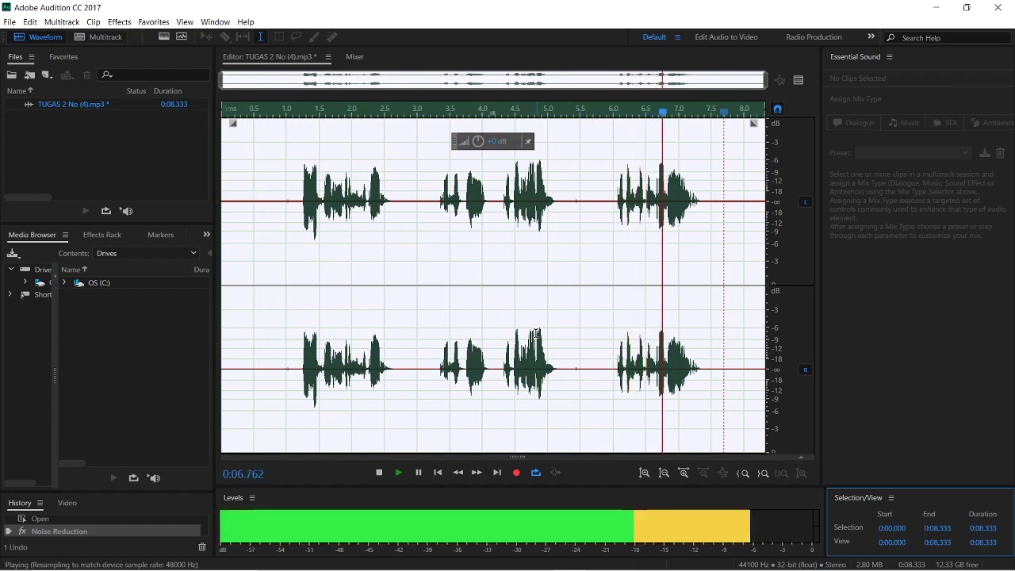
key(space)
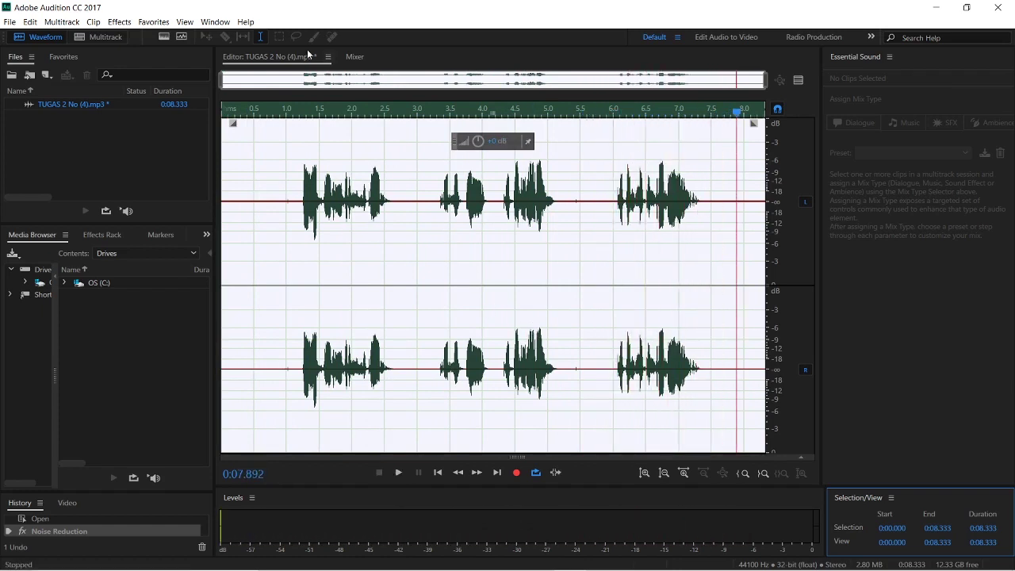
key(space)
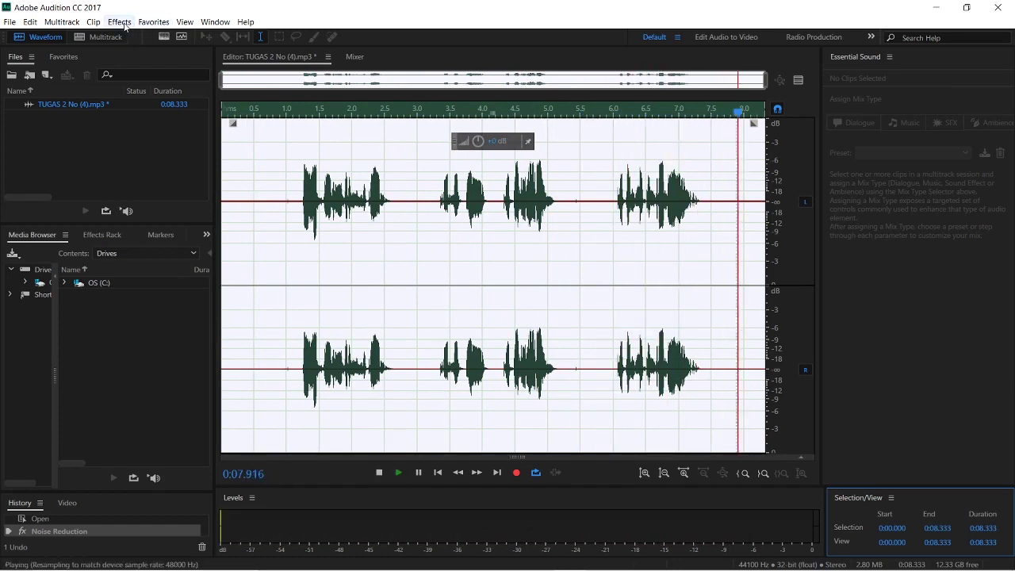
Open the Automatic Click Remover effect on the denoised recording
click(120, 22)
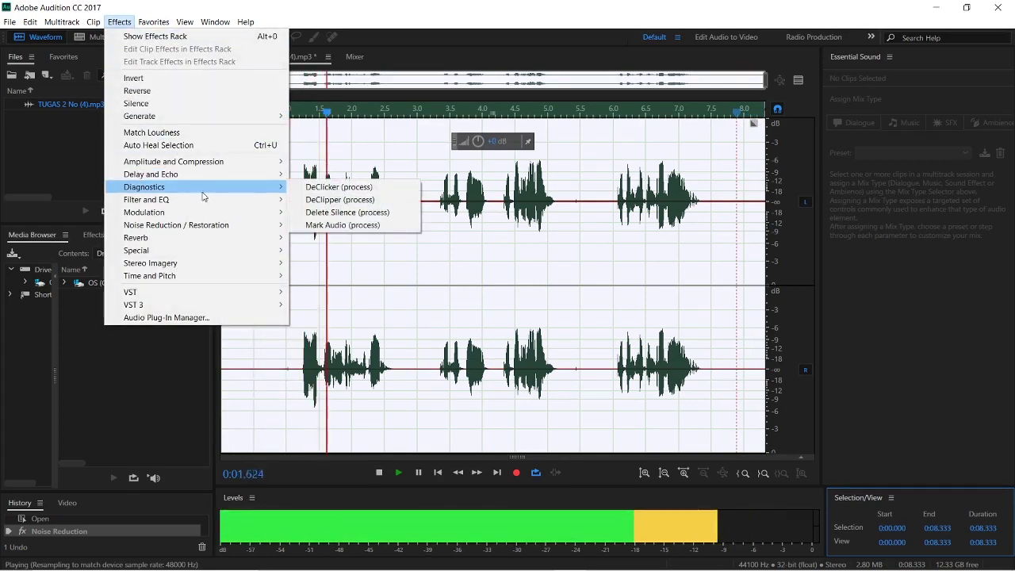
mouse_move(238, 226)
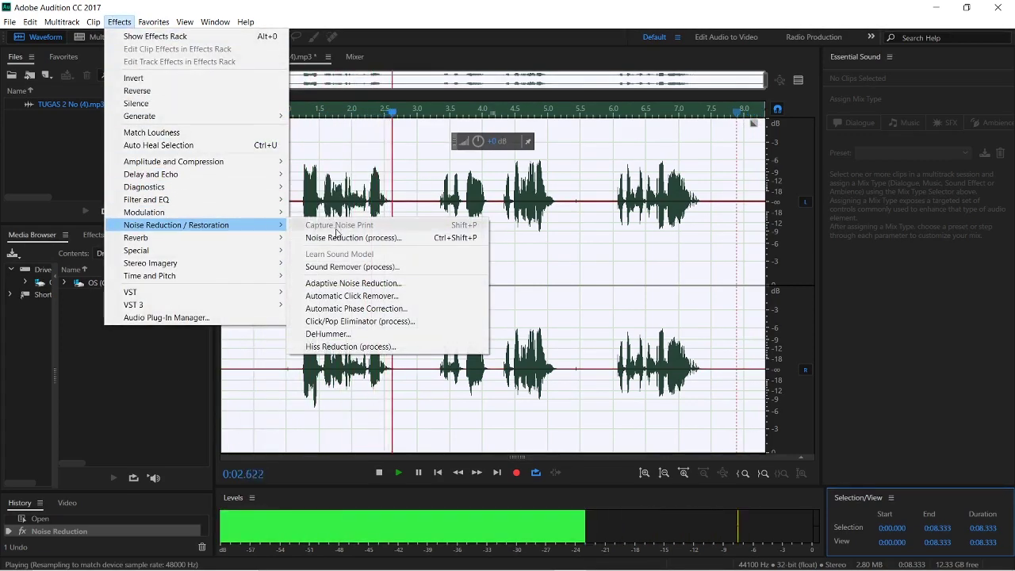
click(368, 296)
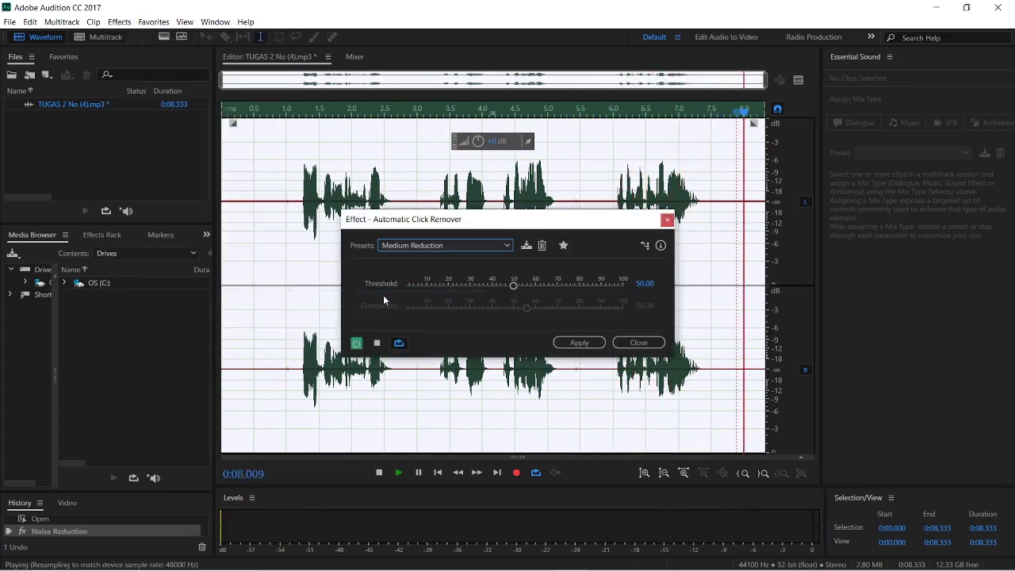
Try the Heavy Reduction preset of the click remover and preview it on the recording
click(500, 248)
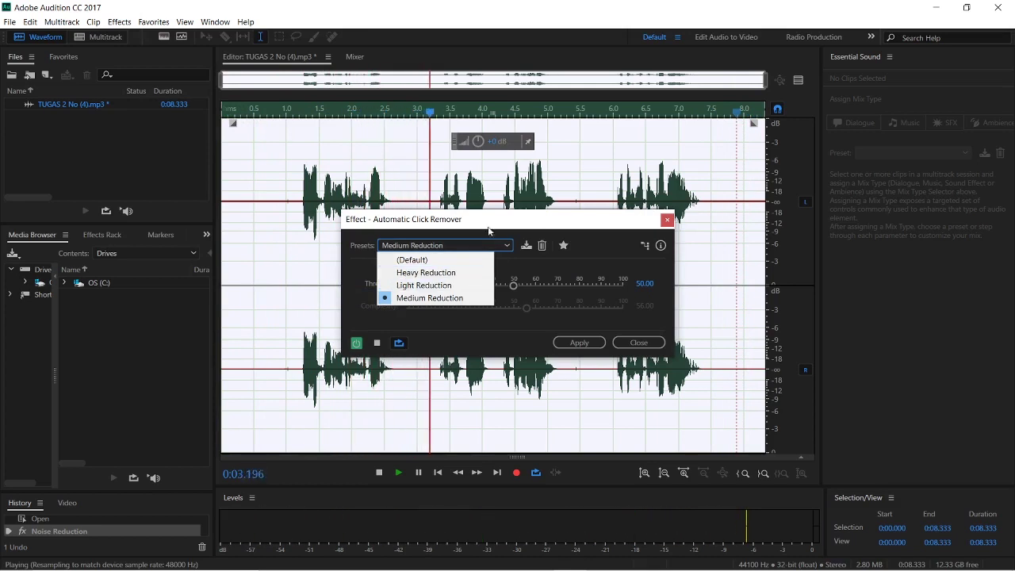
click(485, 245)
key(space)
click(485, 243)
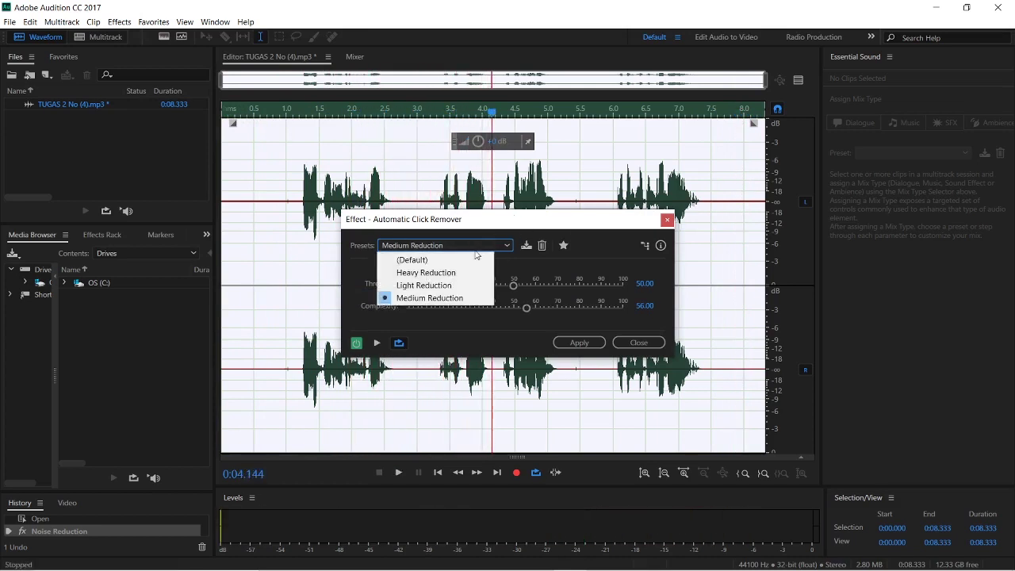
click(448, 275)
key(space)
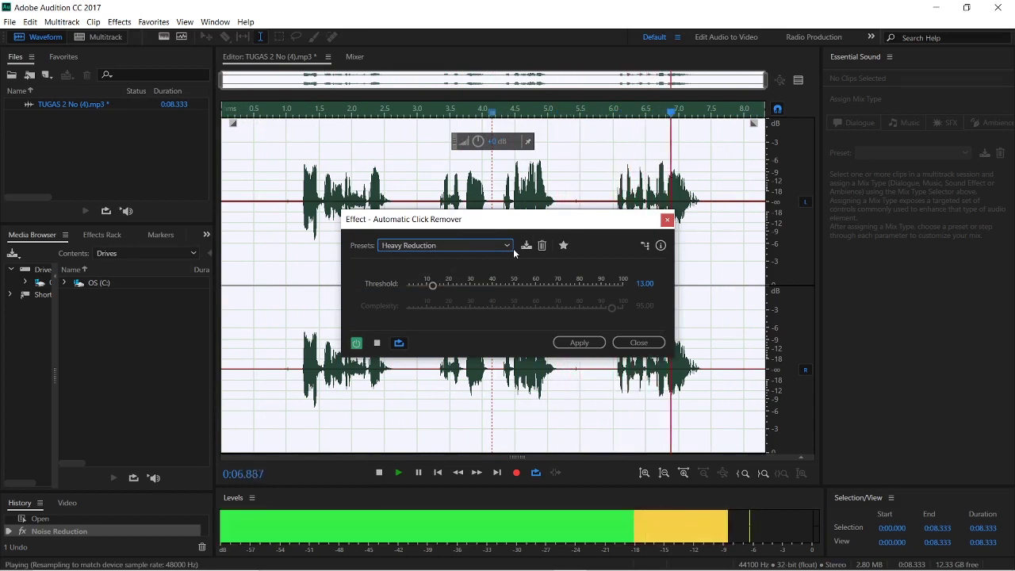
Switch the click remover to the Light Reduction preset during preview
click(492, 245)
click(454, 284)
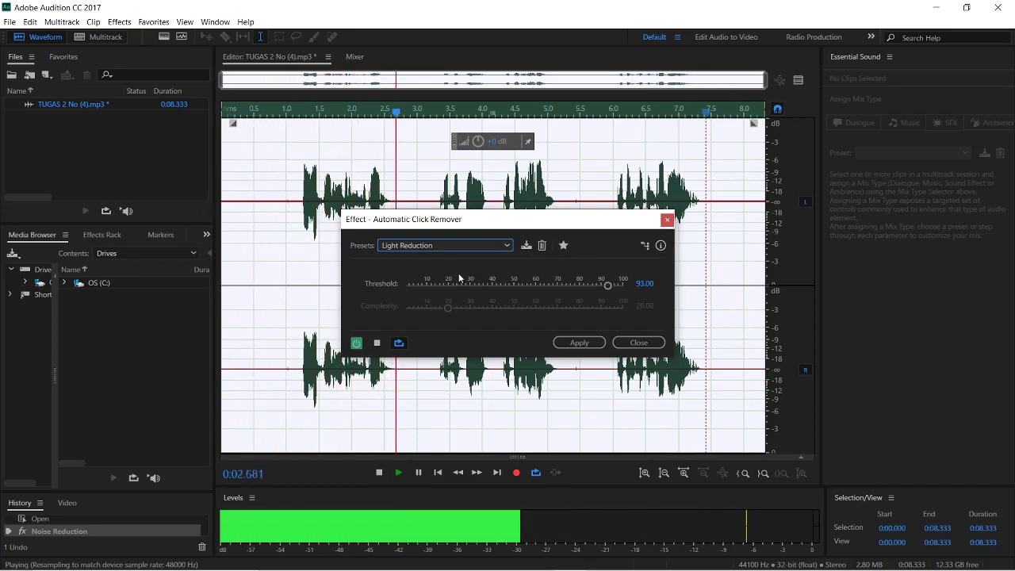
Preview the click remover's Medium Reduction preset on the recording, starting from about 1.2 seconds
key(space)
click(413, 112)
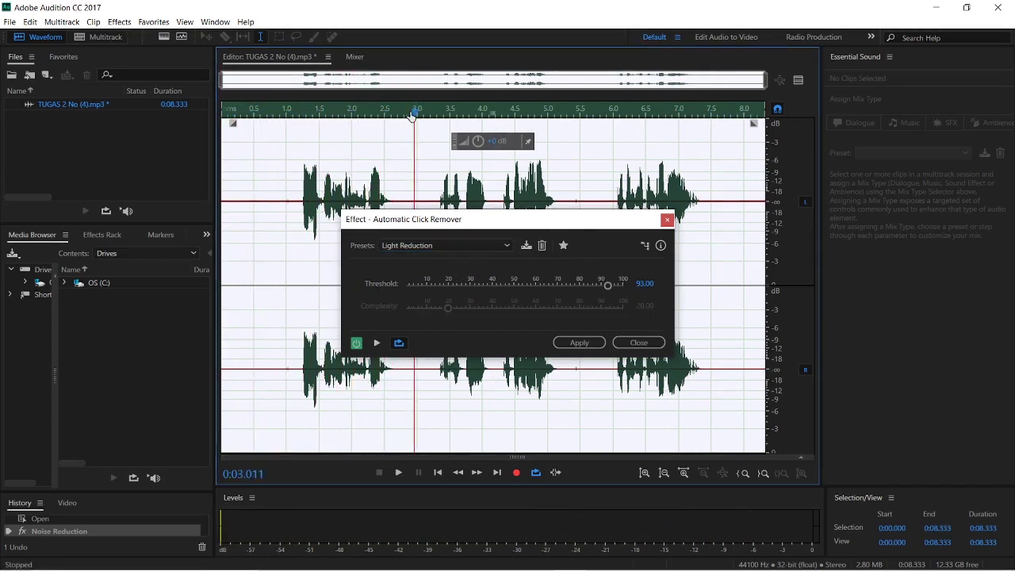
drag(331, 121, 306, 119)
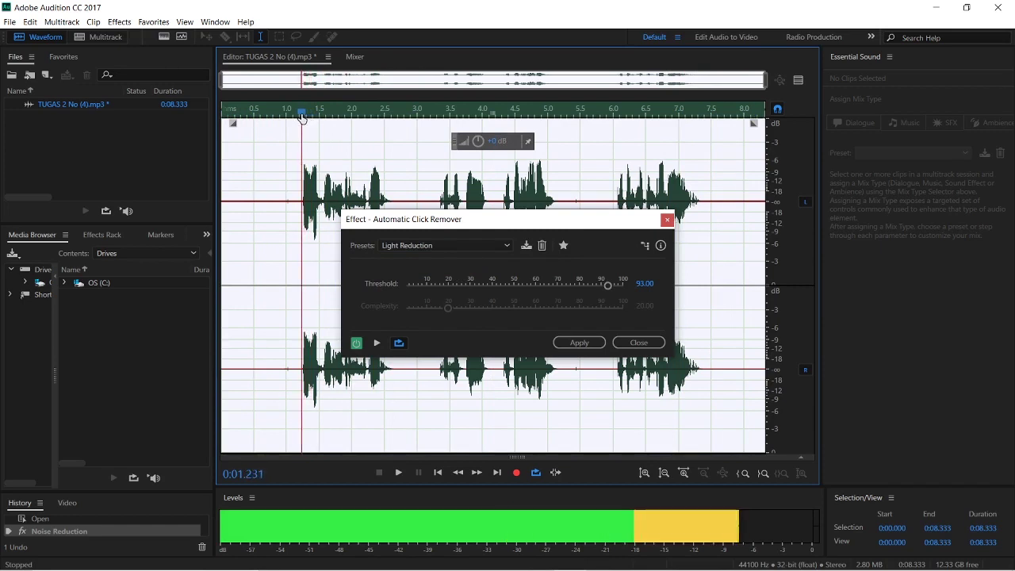
click(464, 245)
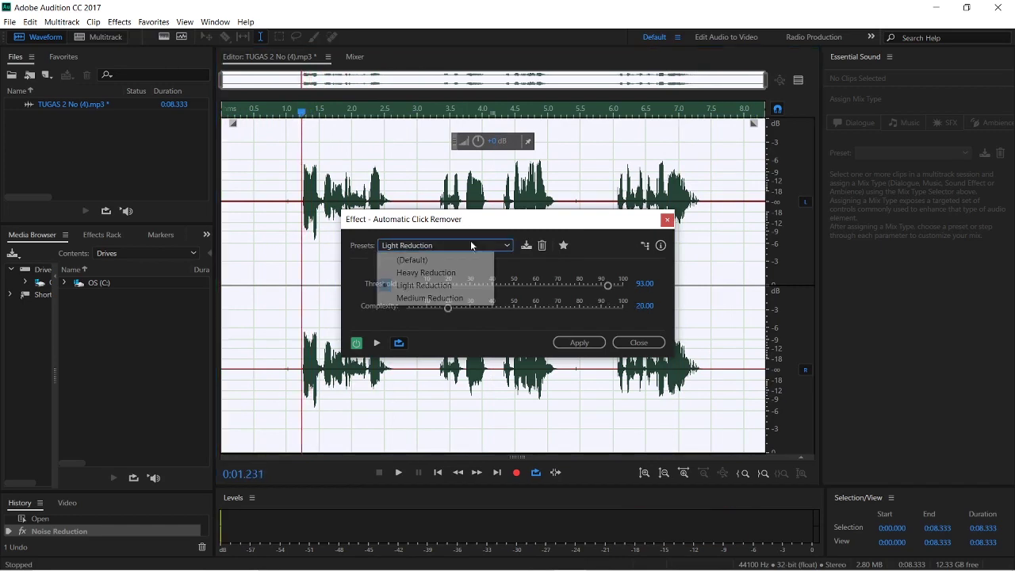
click(461, 298)
key(space)
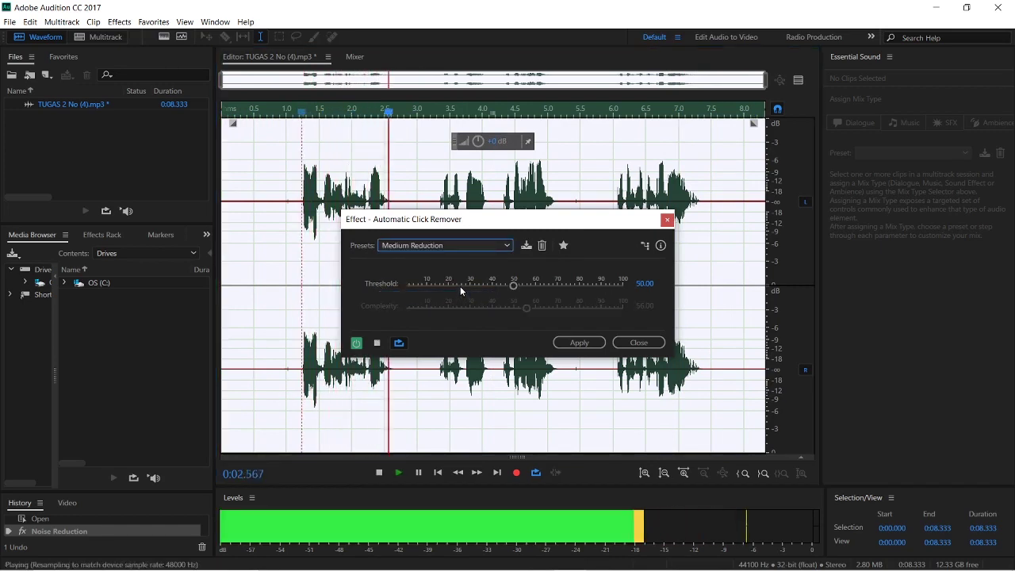
key(space)
Try the click remover's Heavy Reduction preset again and preview it on the recording
click(500, 248)
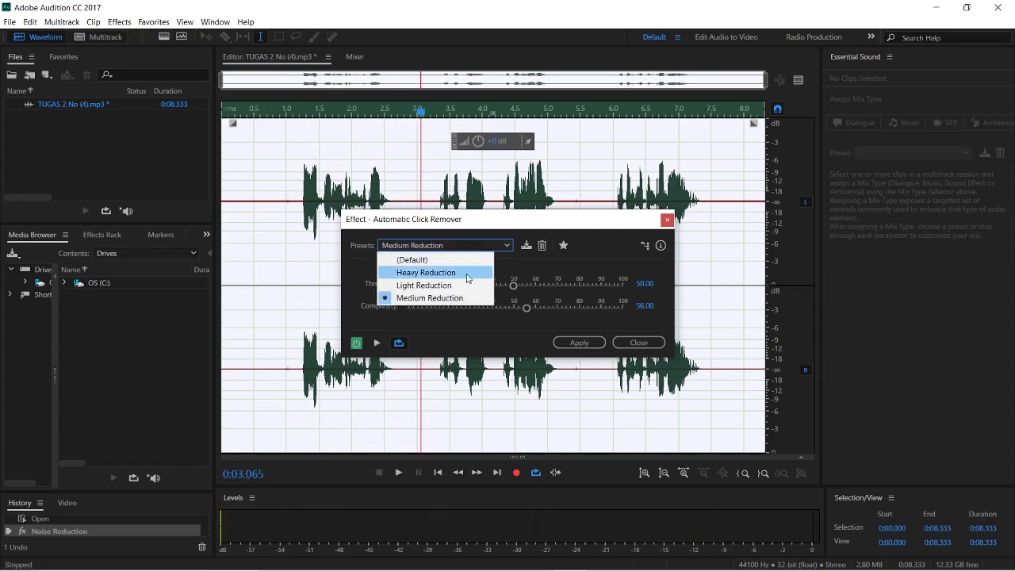
click(429, 272)
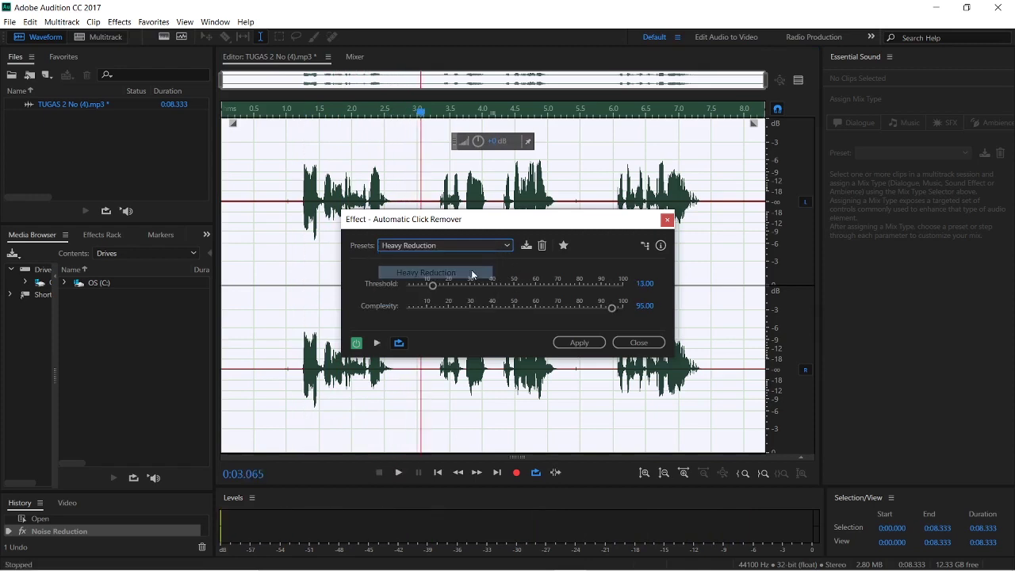
key(space)
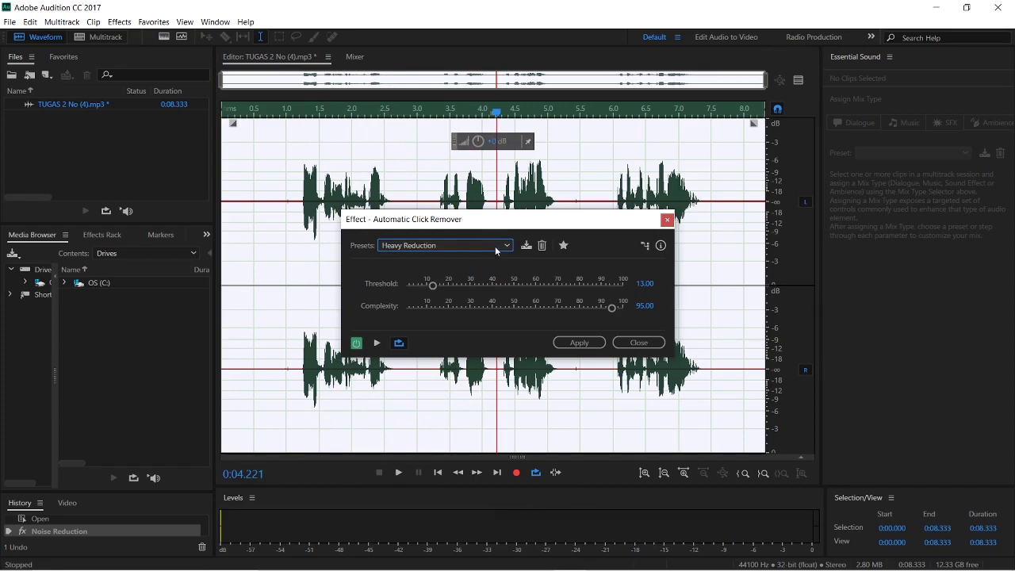
Try the Light Reduction preset with the Threshold changed to 32.69 and preview the recording
click(495, 246)
click(428, 284)
drag(471, 284, 475, 288)
key(space)
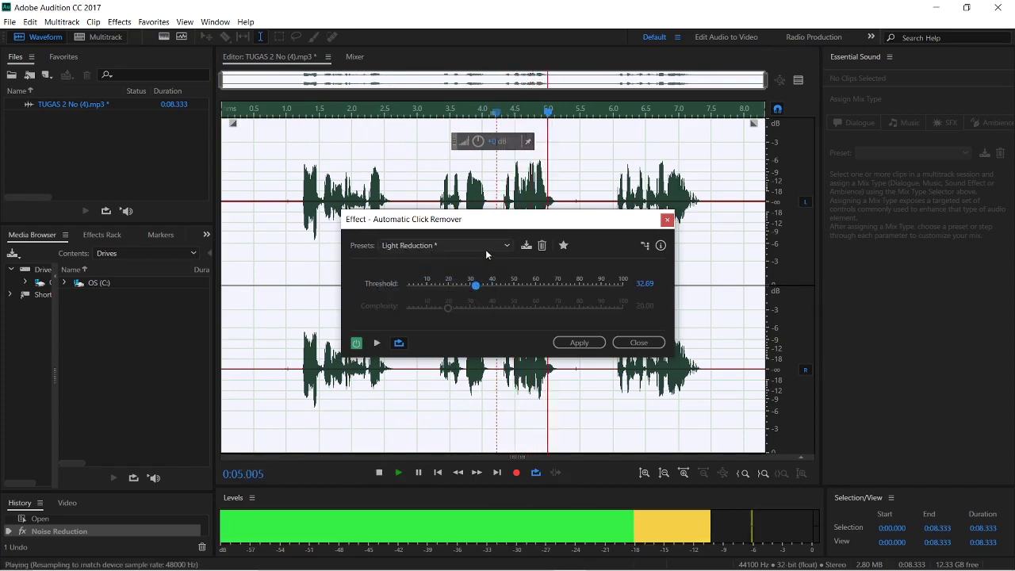
key(space)
Choose the click remover's Medium Reduction preset, preview it and apply it to the recording
click(496, 246)
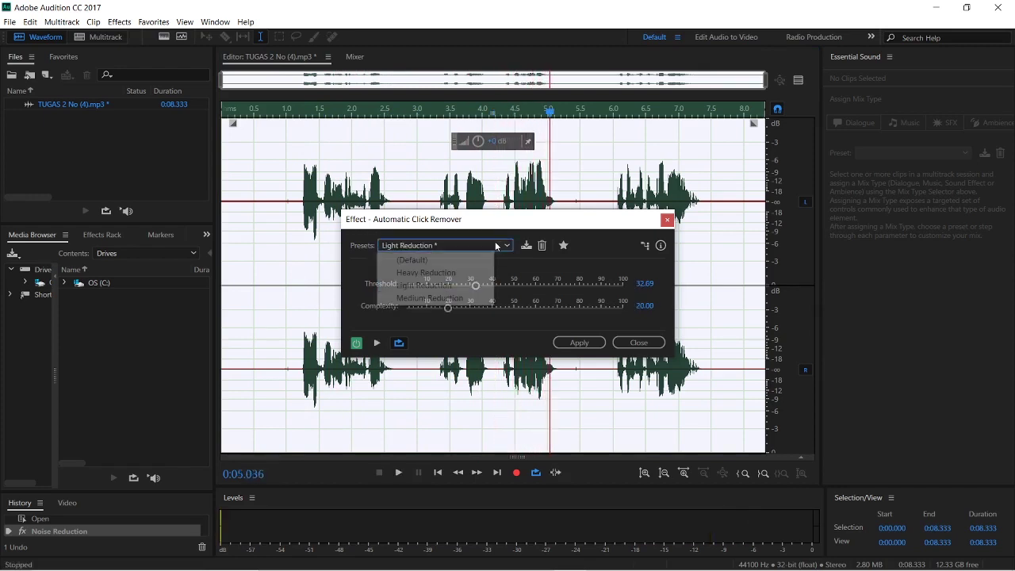
click(473, 297)
key(space)
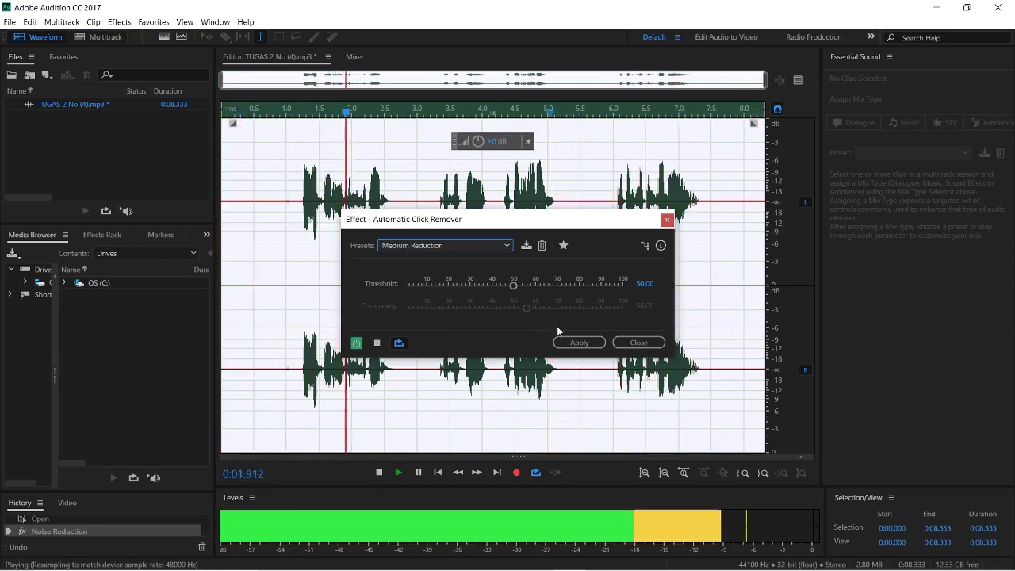
click(567, 343)
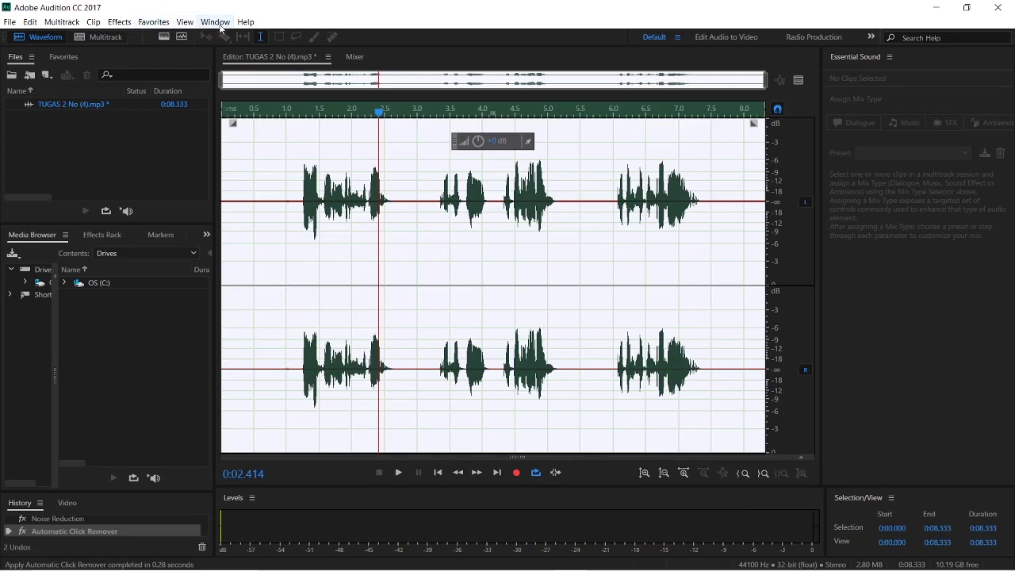
Open the Hiss Reduction effect on the recording and preview its default settings
click(119, 25)
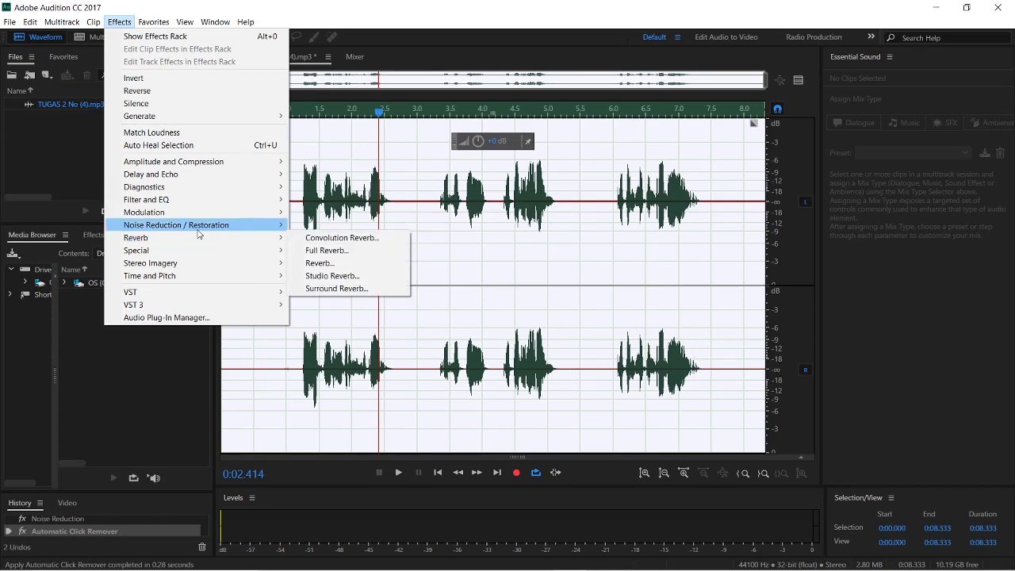
mouse_move(200, 228)
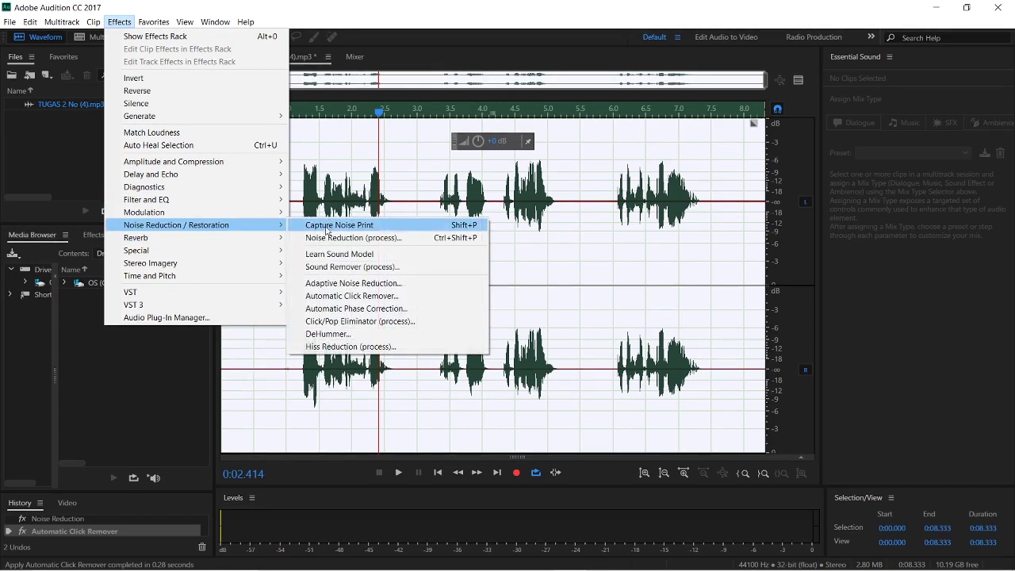
click(363, 347)
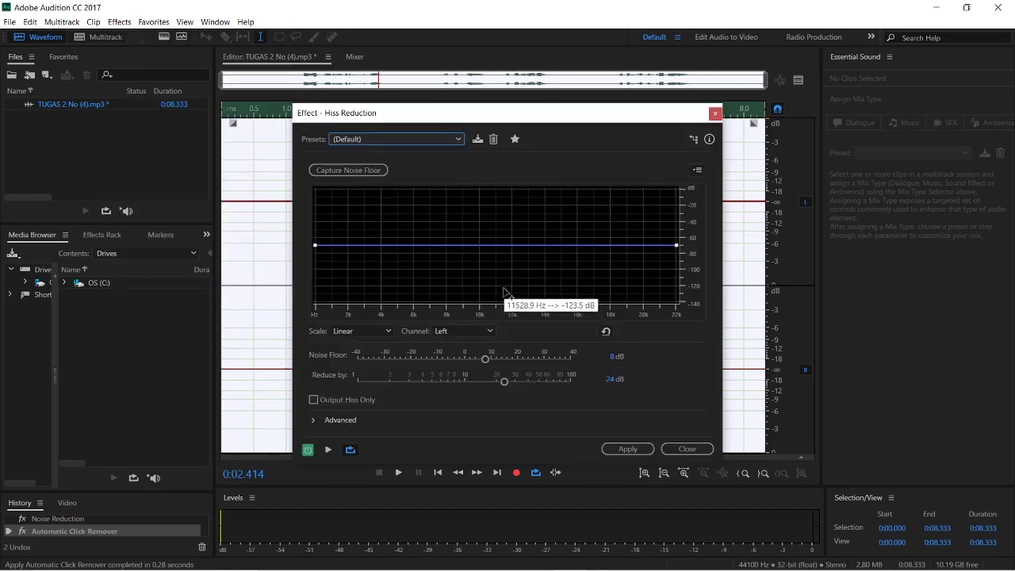
key(space)
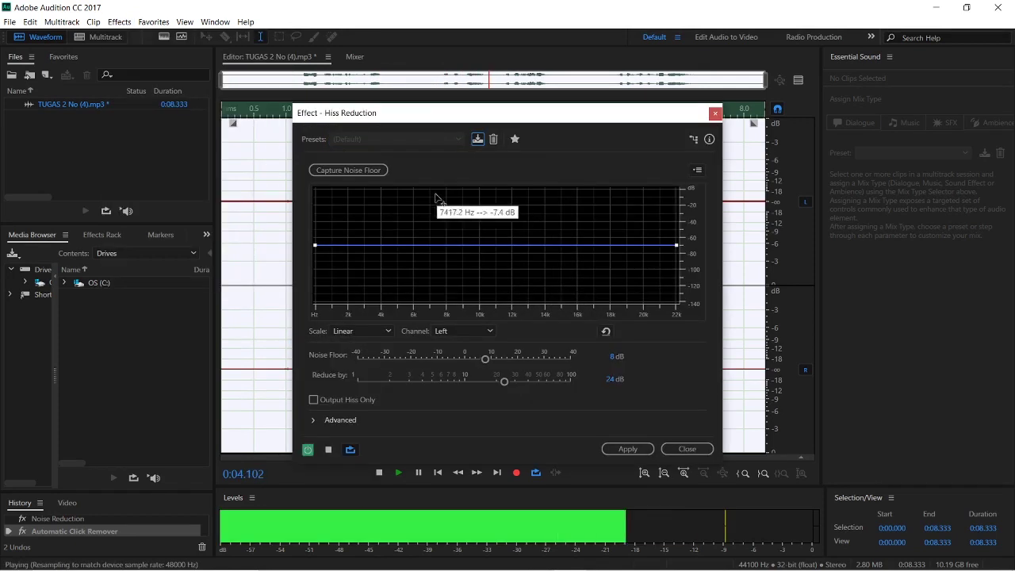
key(space)
Try the Light preset of Hiss Reduction and preview it on the recording
click(417, 141)
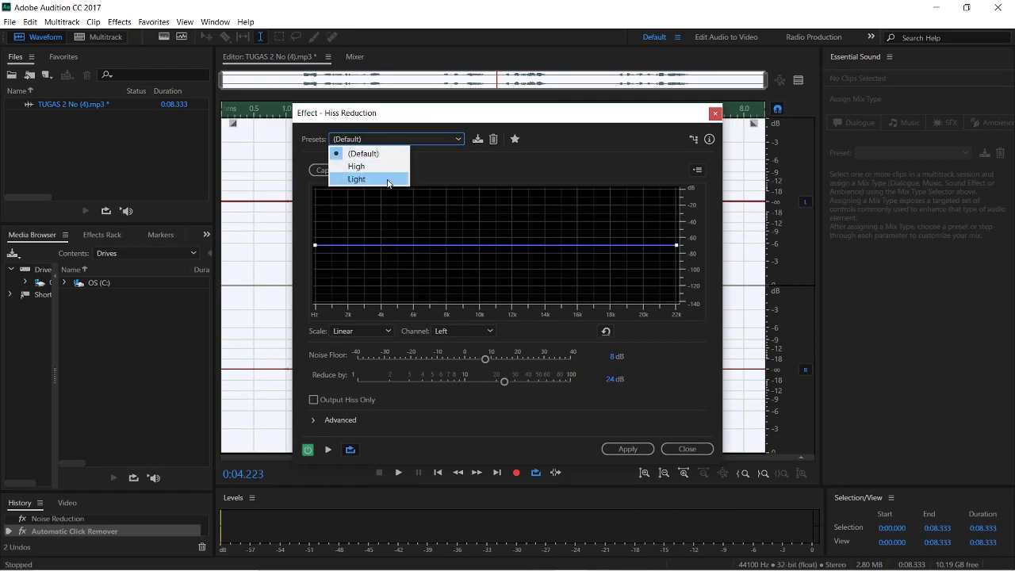
click(388, 179)
key(space)
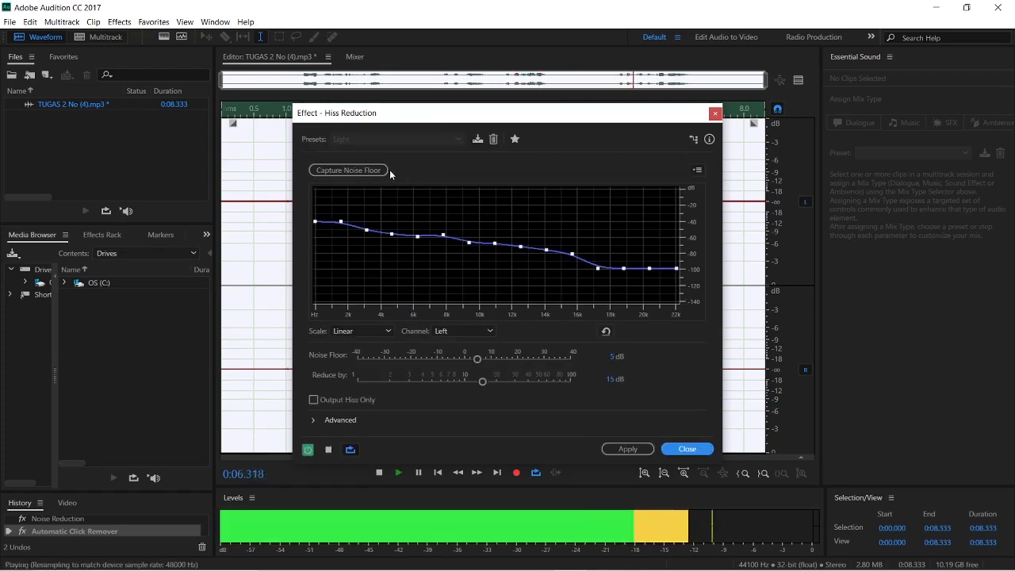
key(space)
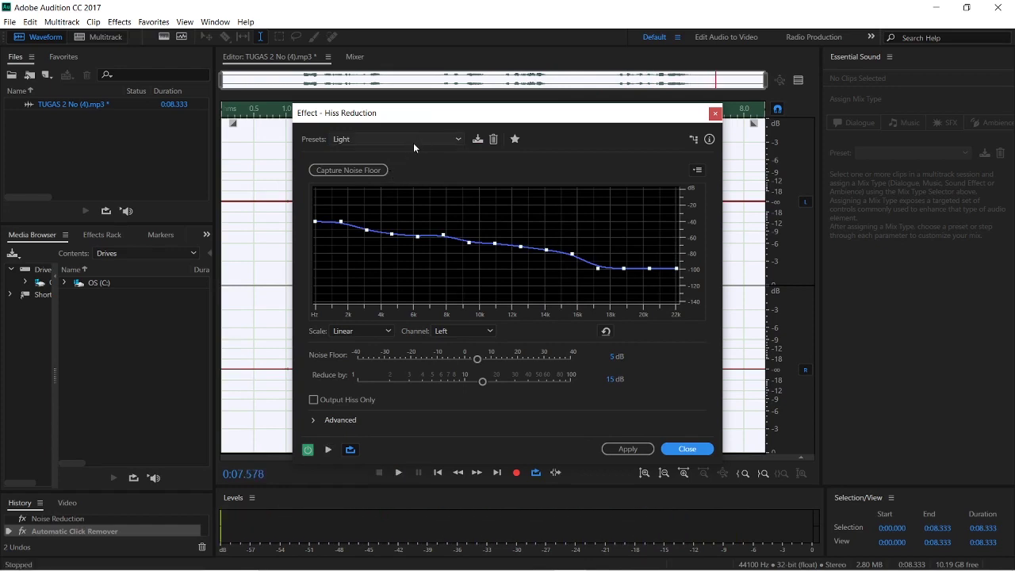
Try the High preset of Hiss Reduction with a captured noise floor and preview it
click(414, 135)
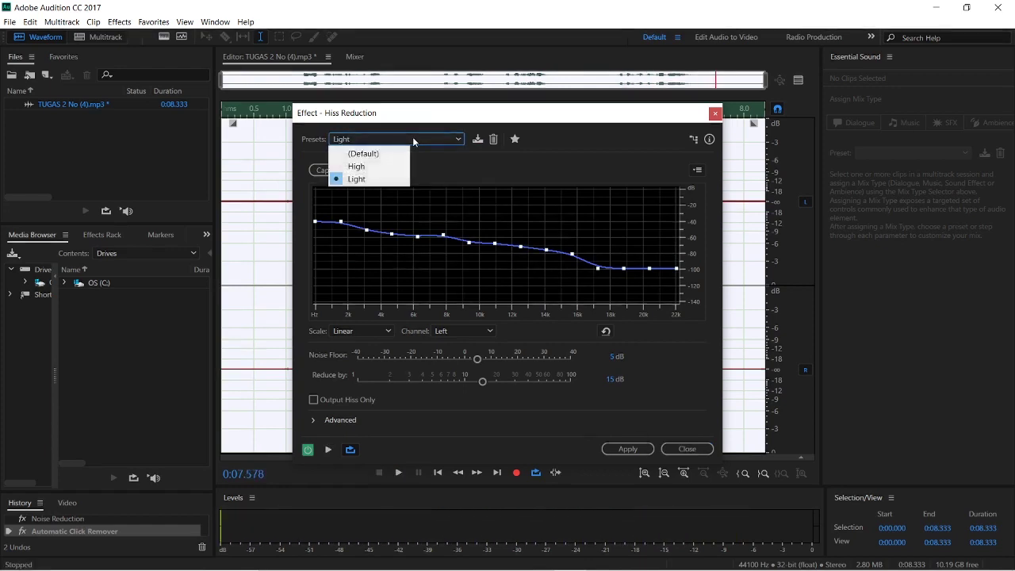
click(383, 168)
key(space)
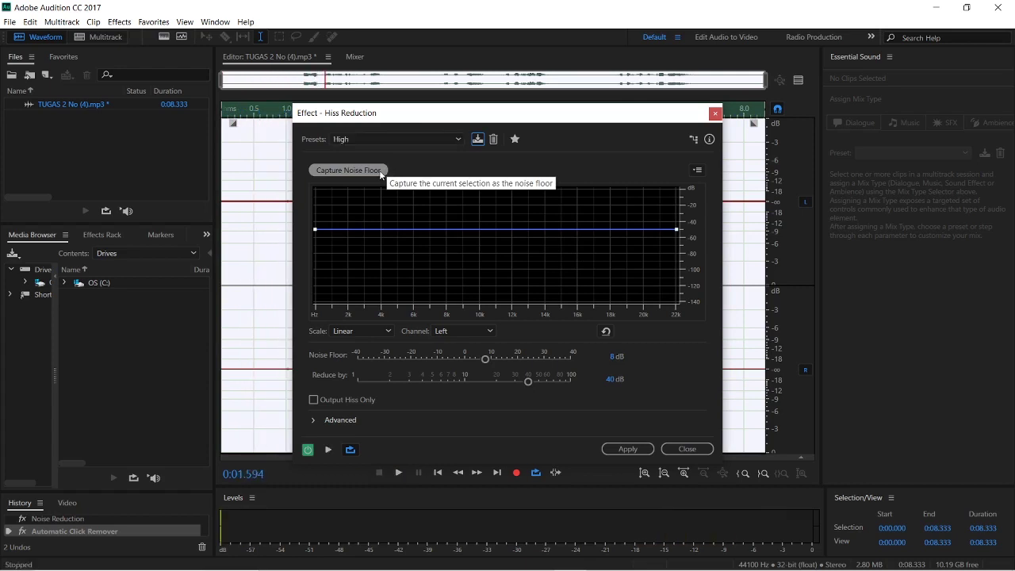
click(381, 171)
key(space)
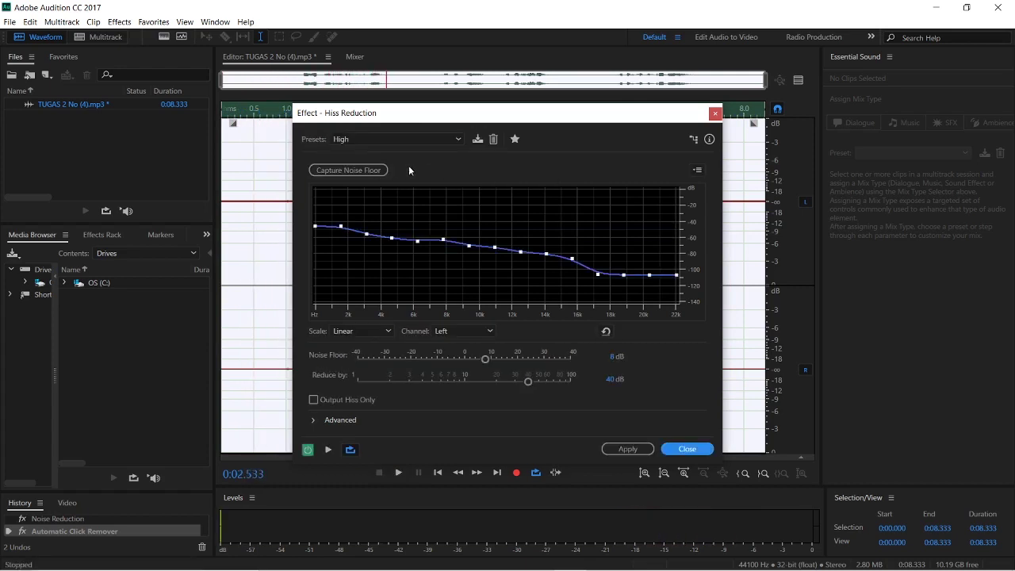
Return Hiss Reduction to the Default preset and preview the recording
click(436, 141)
click(403, 155)
key(space)
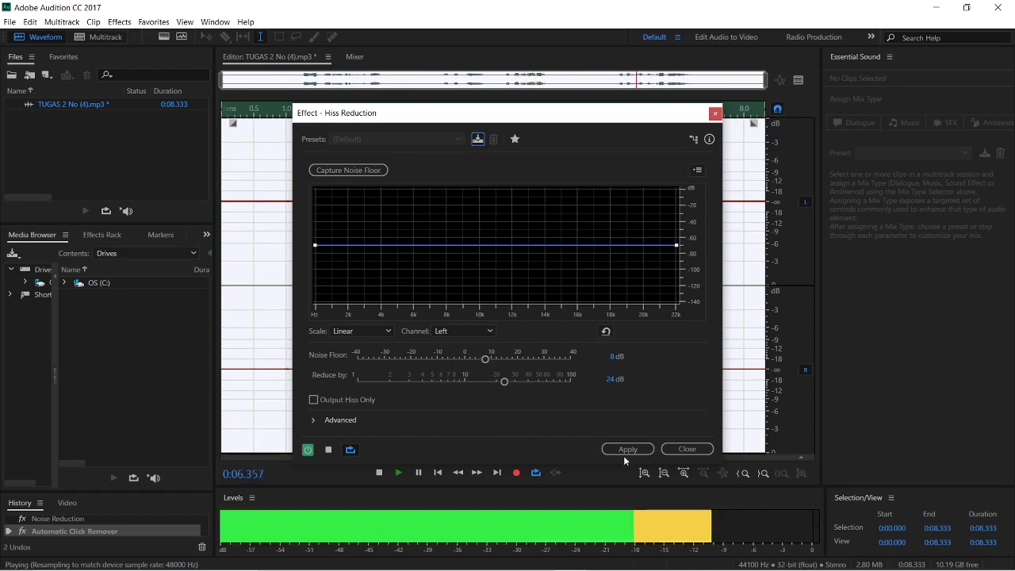
Lower the Noise Floor to -3.2 dB and Reduce By to 15.3 dB during the hiss reduction preview
click(473, 360)
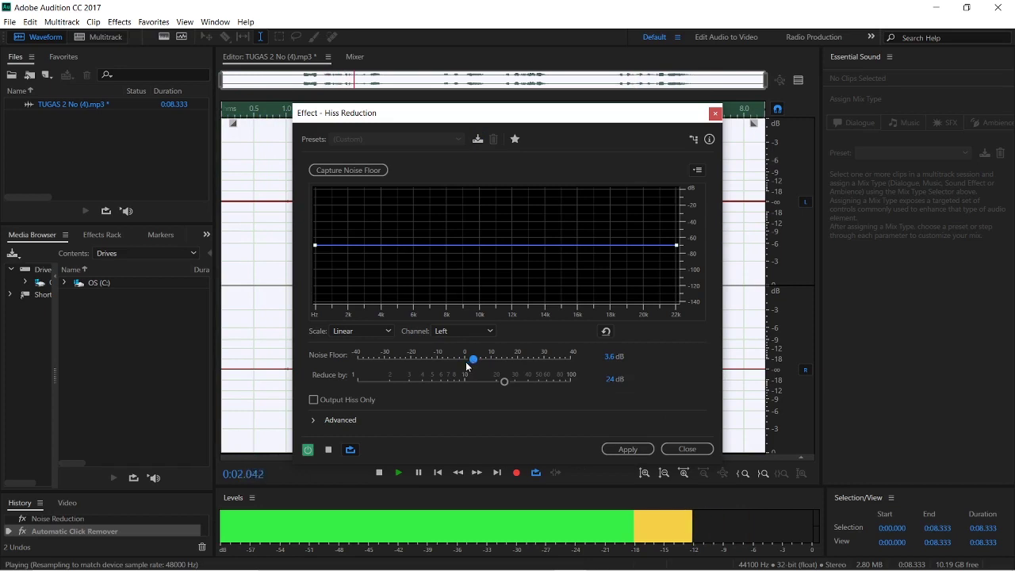
click(464, 361)
drag(486, 381, 468, 381)
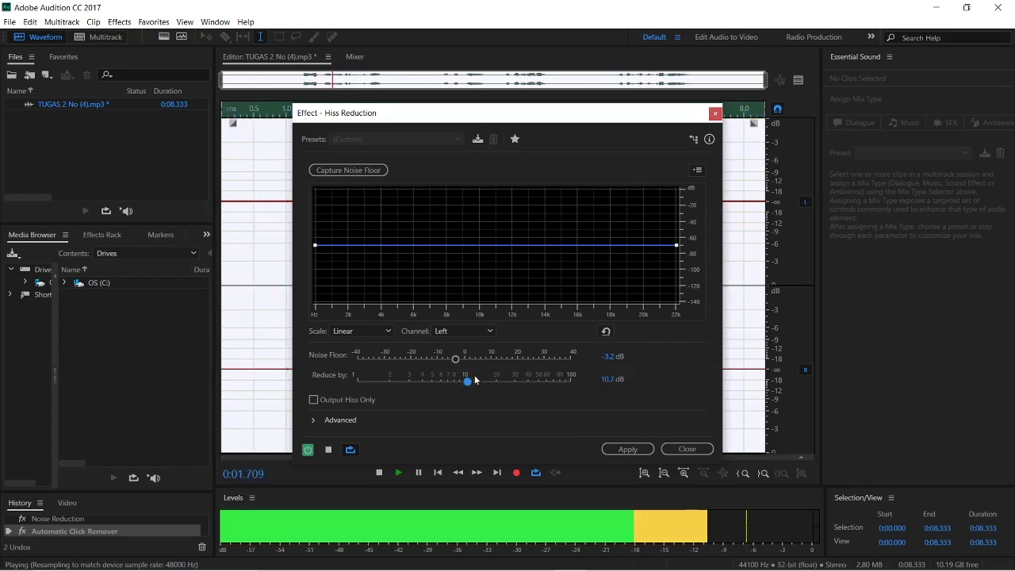
drag(474, 378, 486, 385)
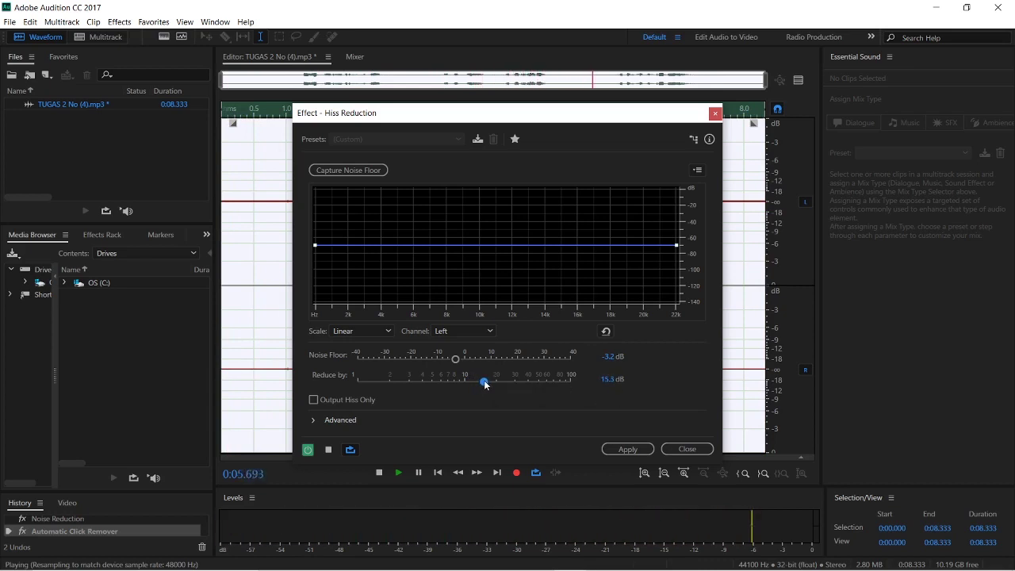
Capture the recording's noise floor for Hiss Reduction and preview it with the Noise Floor setting at -6.8 dB
click(367, 171)
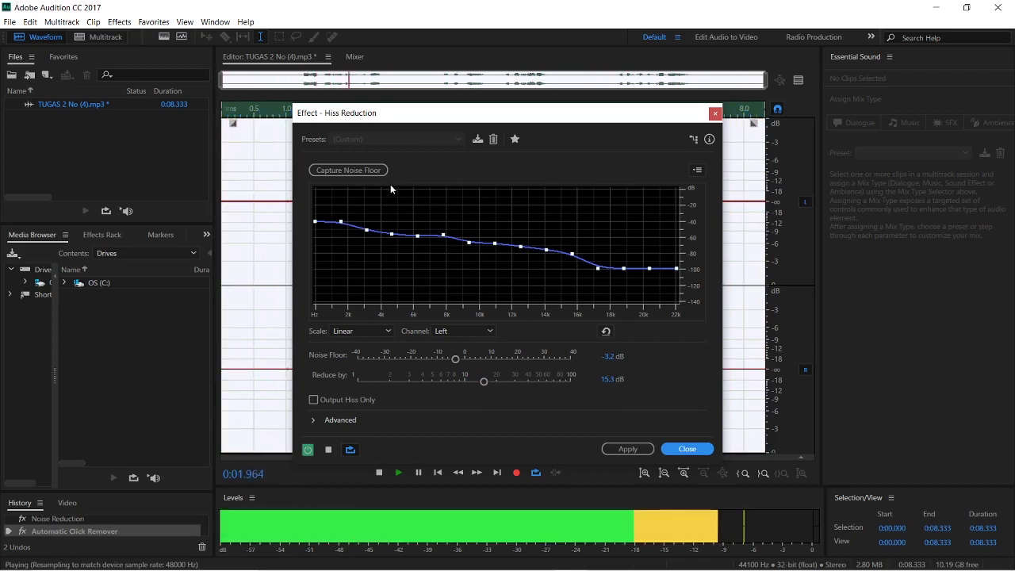
key(space)
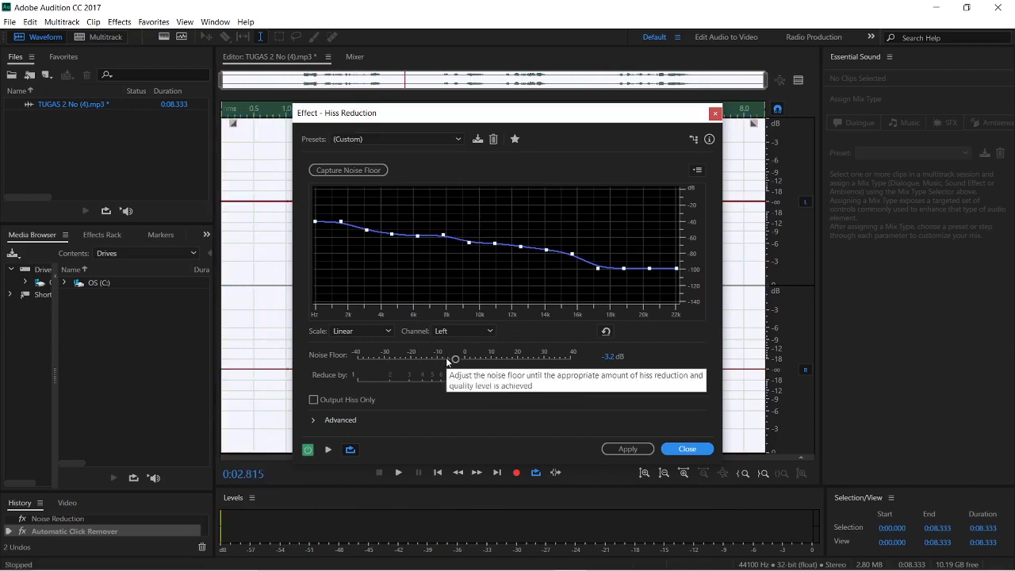
click(446, 357)
key(space)
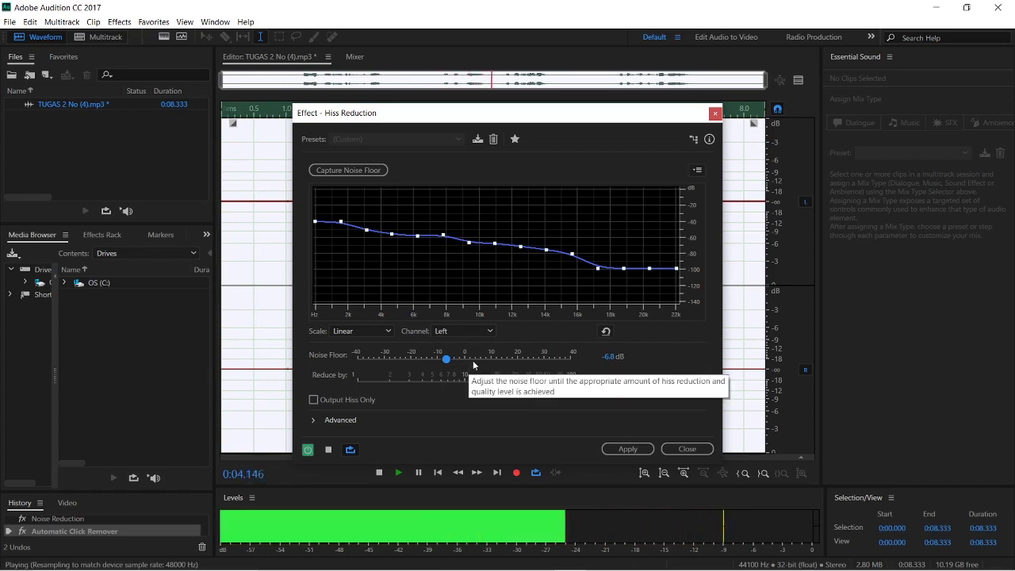
Apply Hiss Reduction with Noise Floor at 9.3 dB and Reduce By at 8.8 dB, and play back the result
click(473, 358)
click(474, 382)
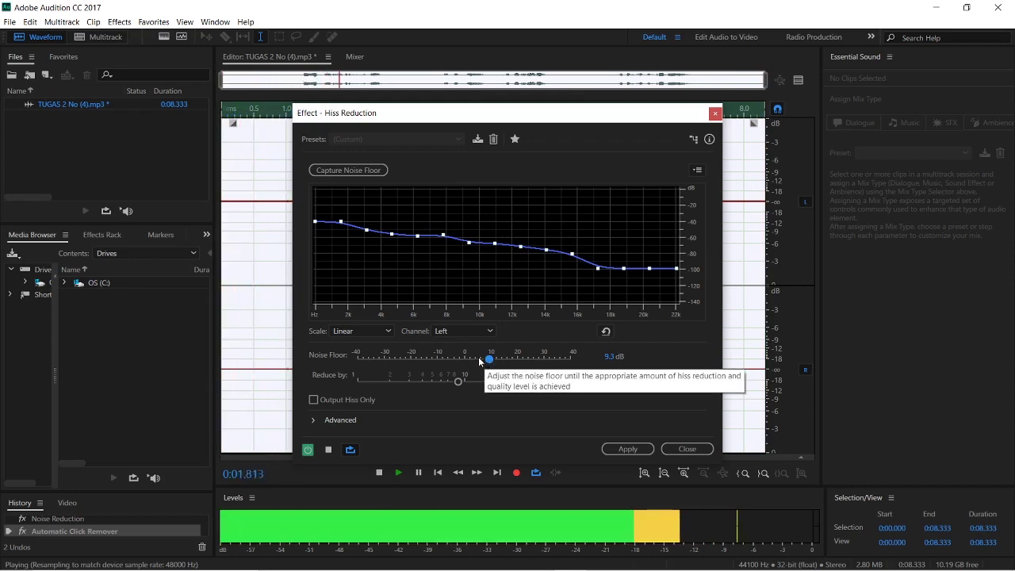
drag(481, 359, 489, 359)
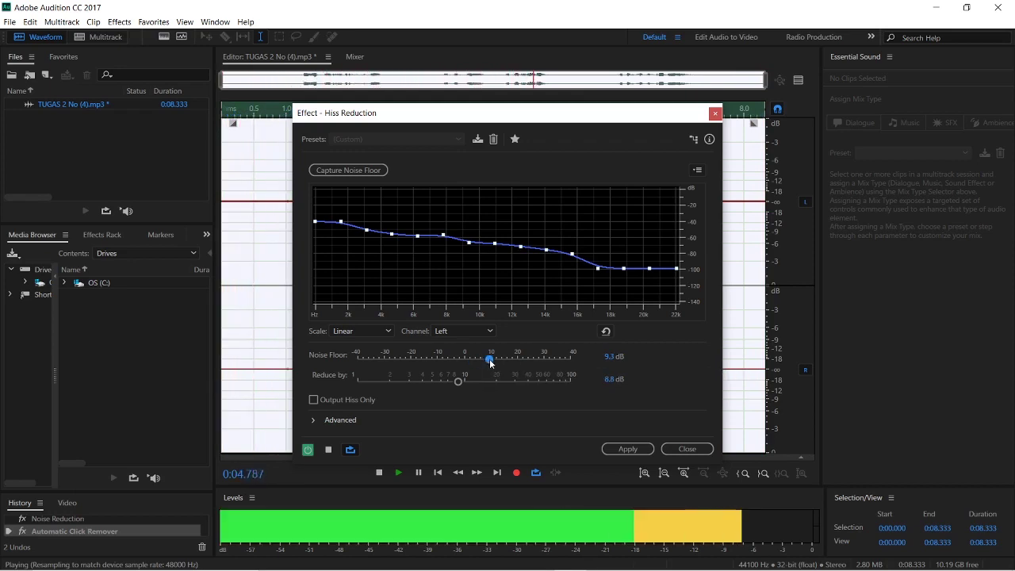
click(627, 450)
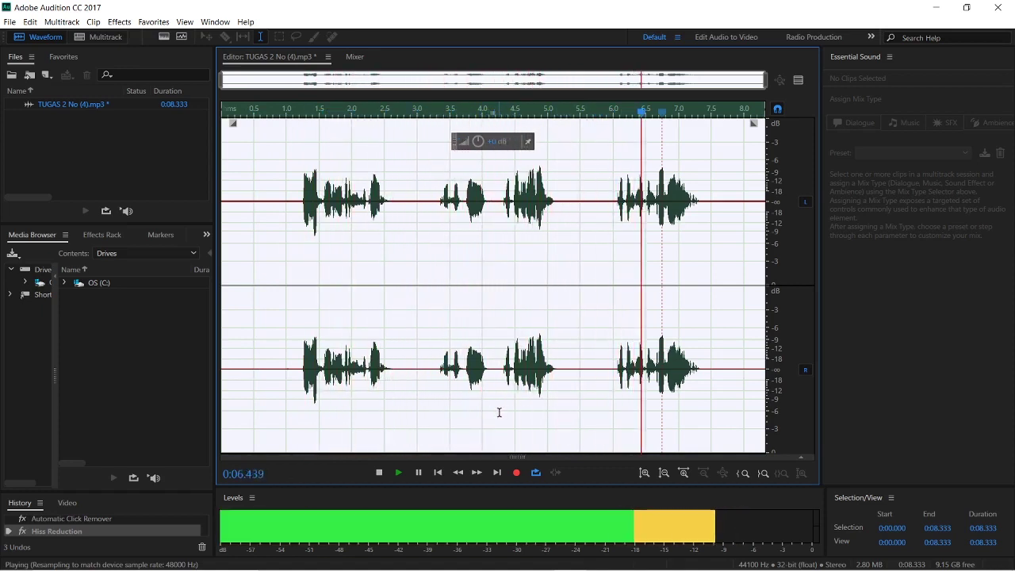
key(space)
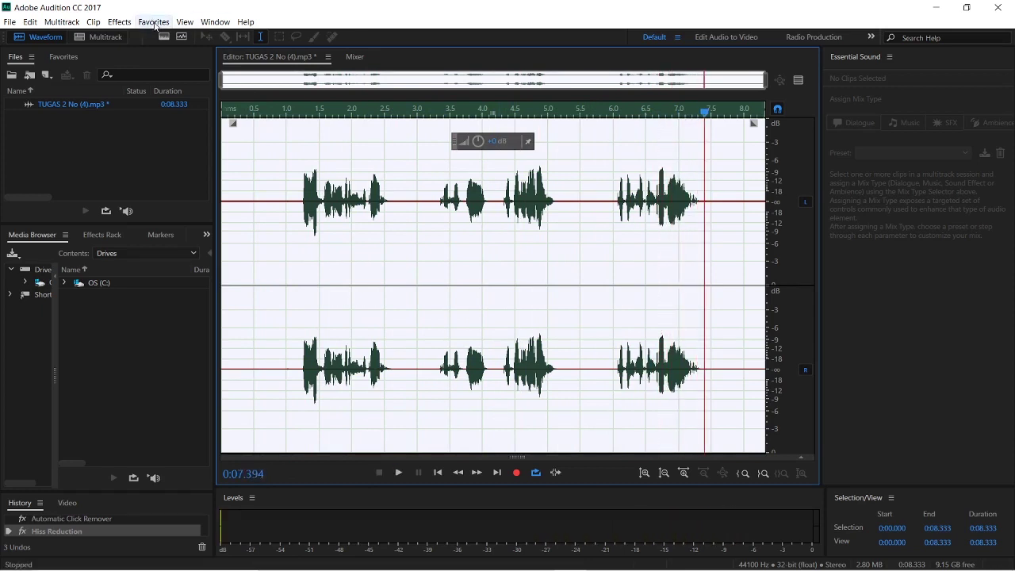
Open the Dynamics Processing effect on the hiss-reduced recording
click(119, 21)
mouse_move(165, 186)
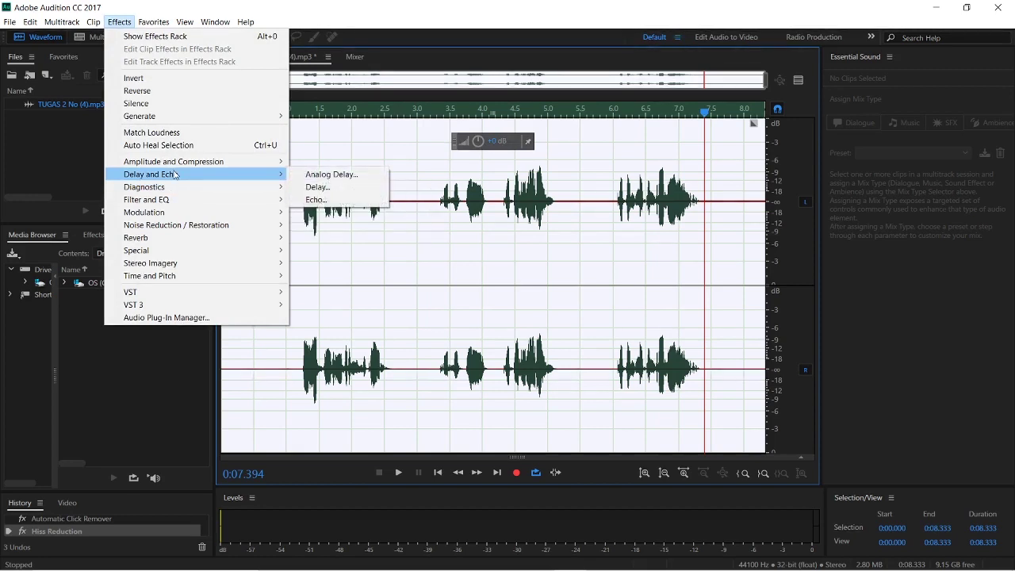
mouse_move(210, 169)
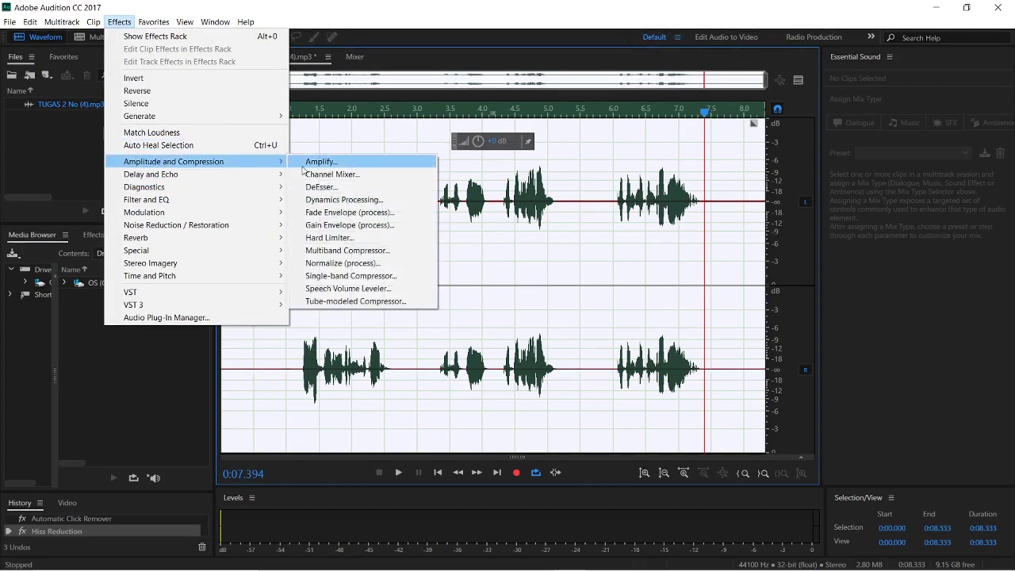
click(342, 199)
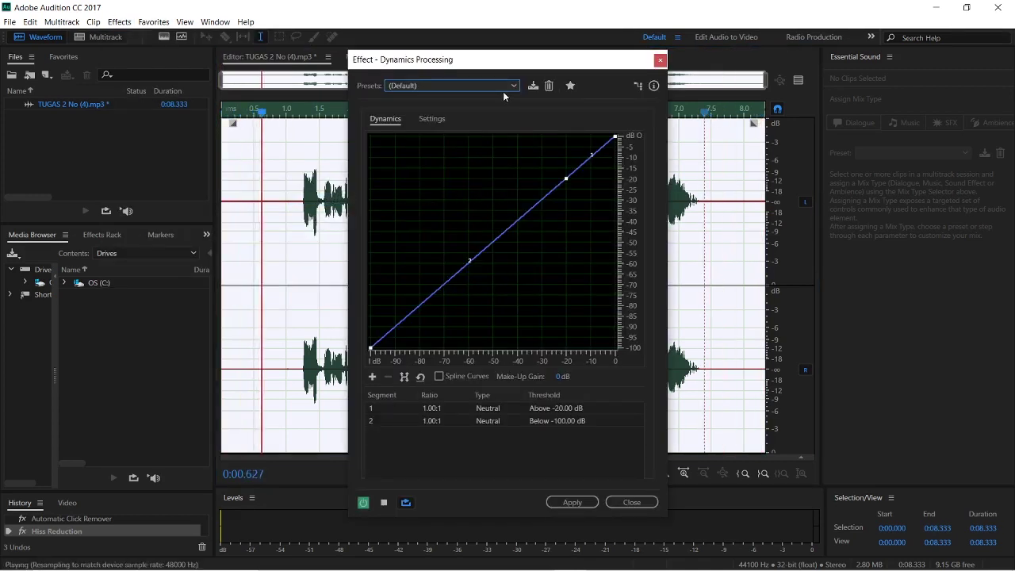
Load the Vocal Limiter preset in Dynamics Processing and reshape the curve's knee with points at about -9.19 dB and -6.76 dB
click(503, 88)
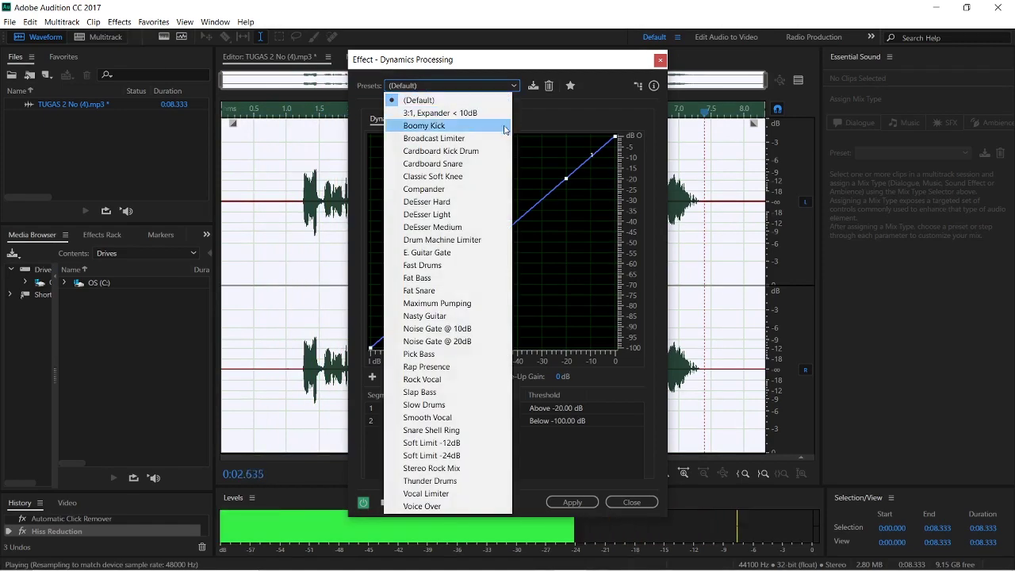
click(476, 493)
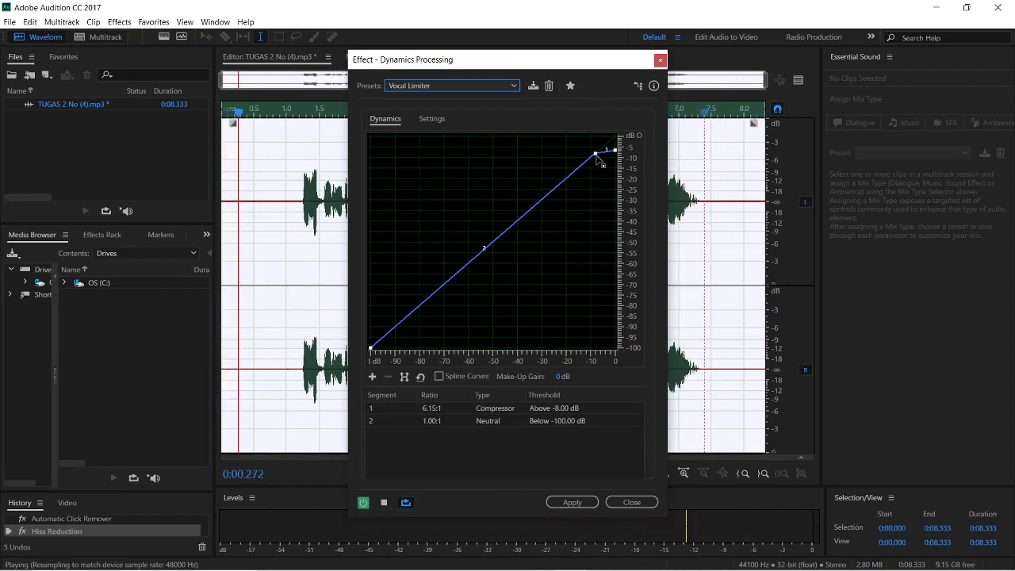
drag(597, 155, 598, 156)
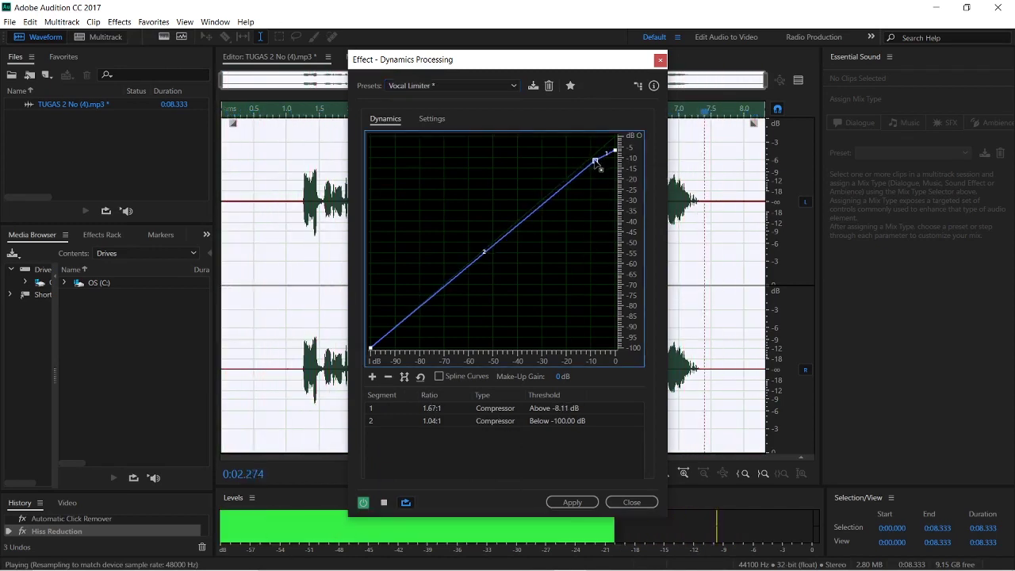
drag(595, 162, 601, 154)
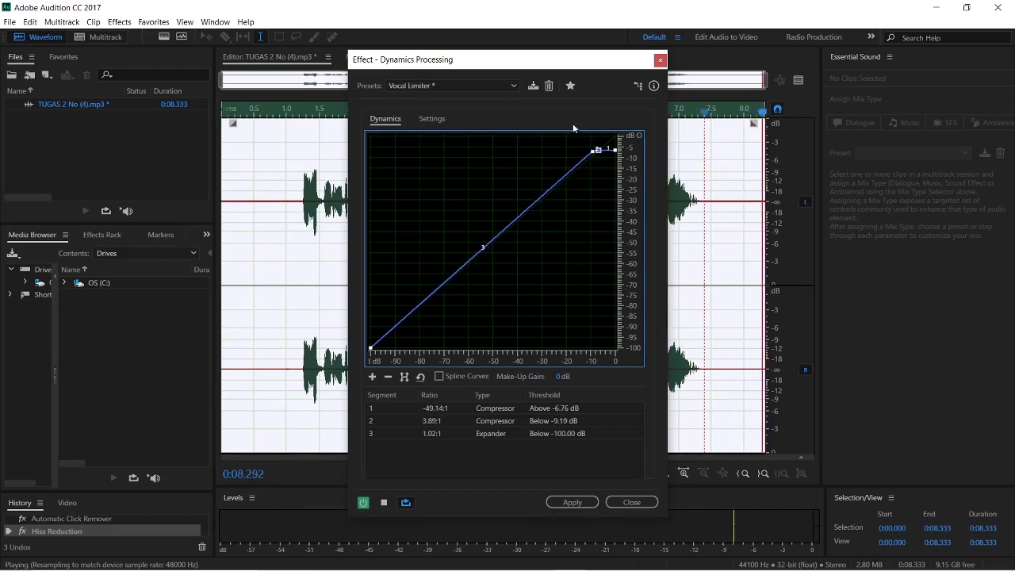
Lower the output of the curve's 0 dB endpoint to about -11 dB and apply Dynamics Processing
mouse_move(621, 155)
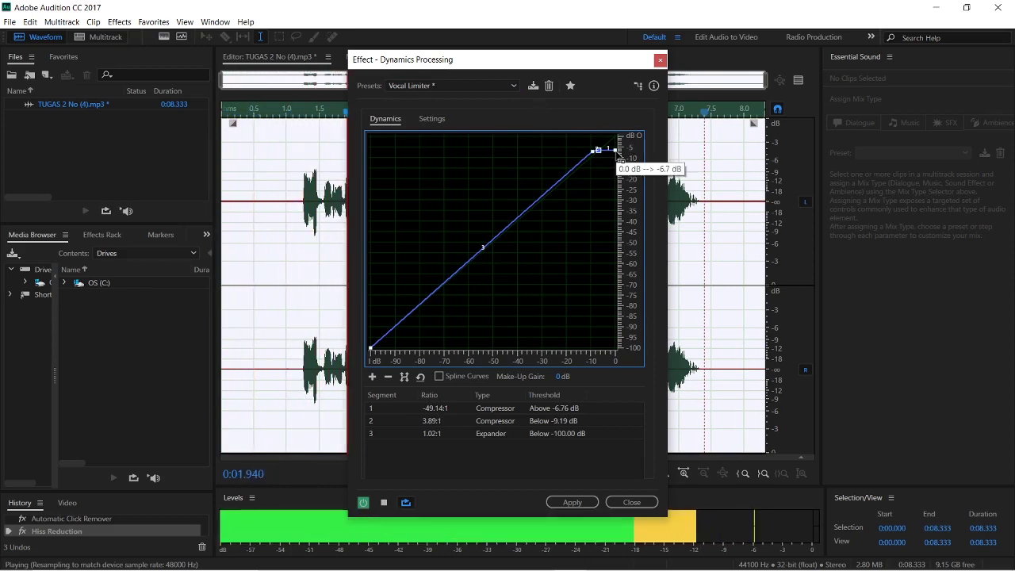
drag(620, 154, 619, 163)
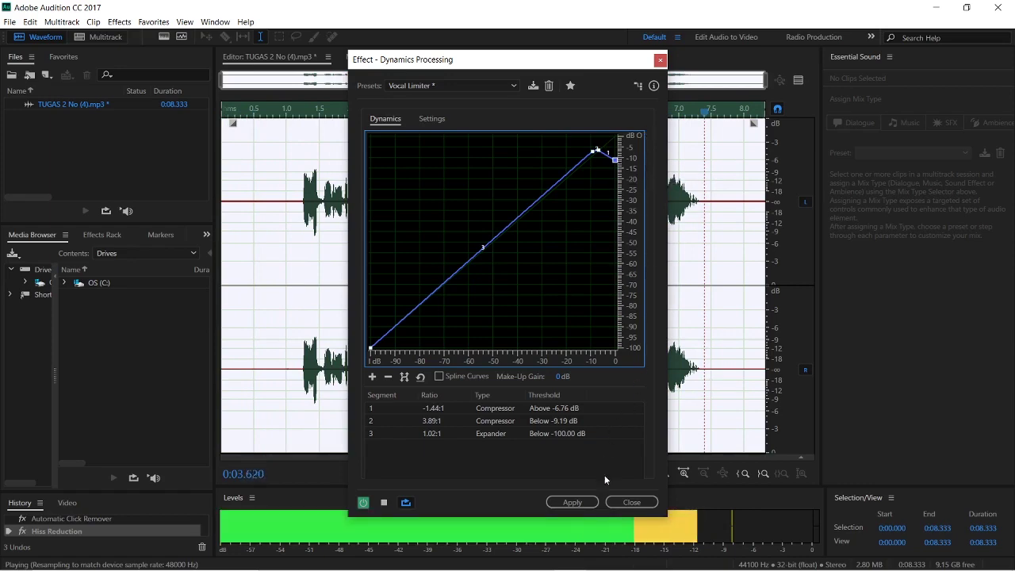
click(569, 503)
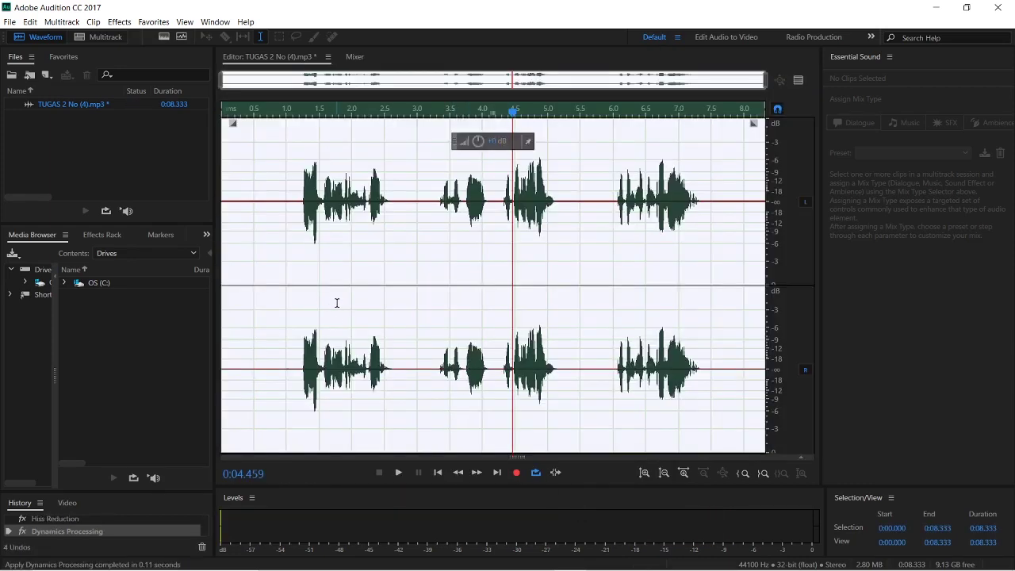
Open the DeEsser effect on the recording and start previewing it
click(111, 23)
mouse_move(208, 163)
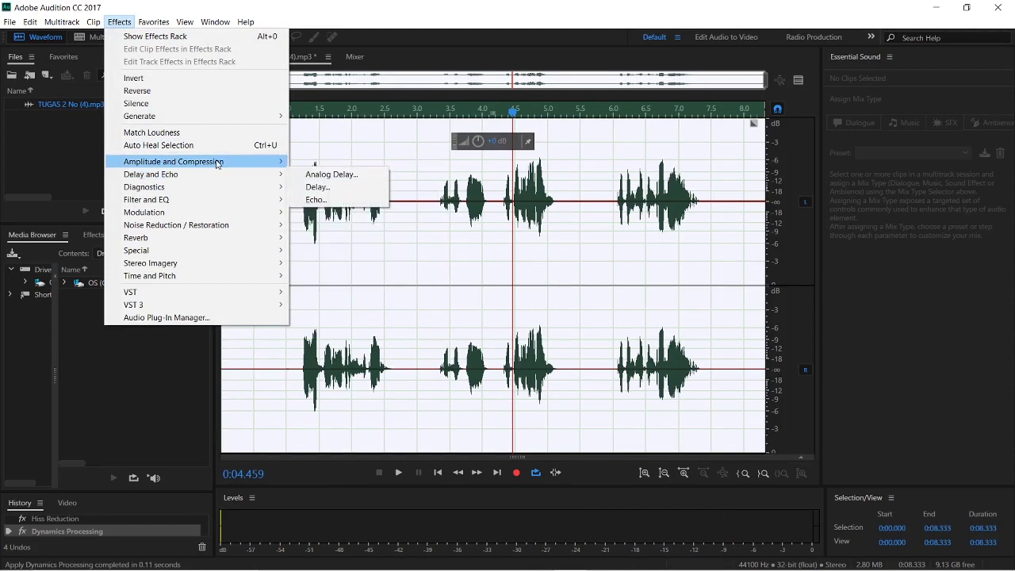
click(317, 187)
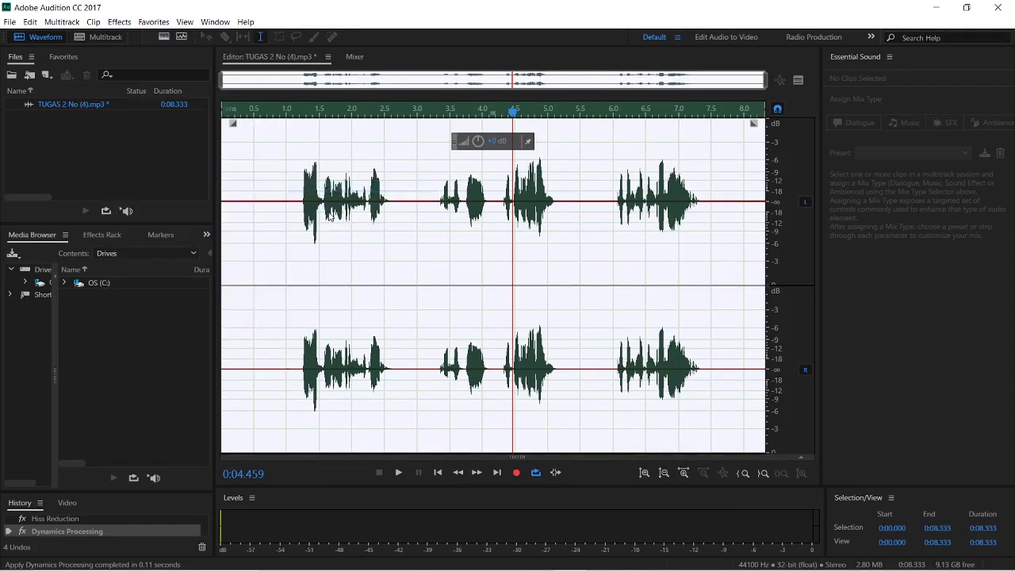
key(space)
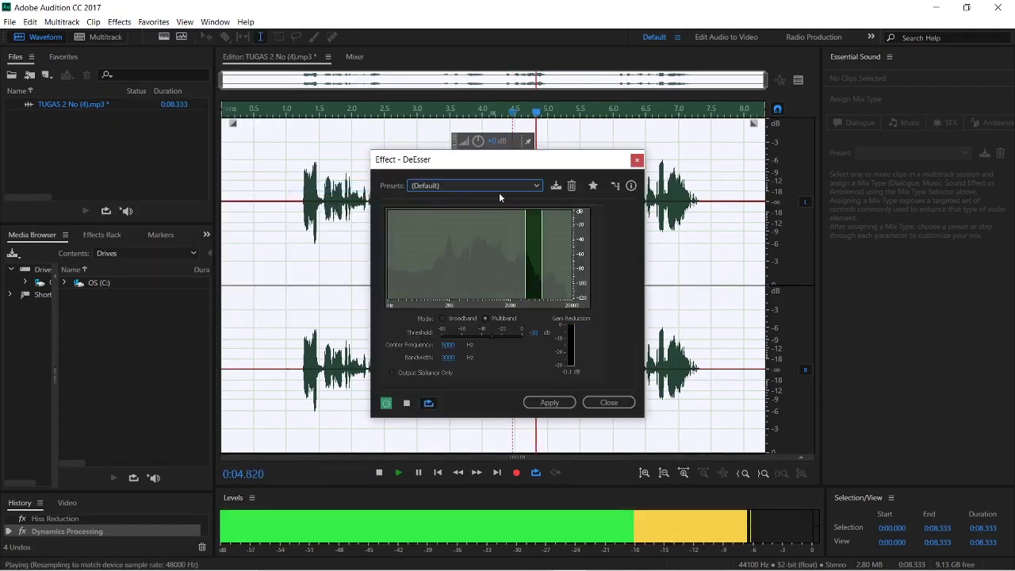
Apply the DeEsser with the Male Voice DeEsser preset and play back part of the result
click(514, 189)
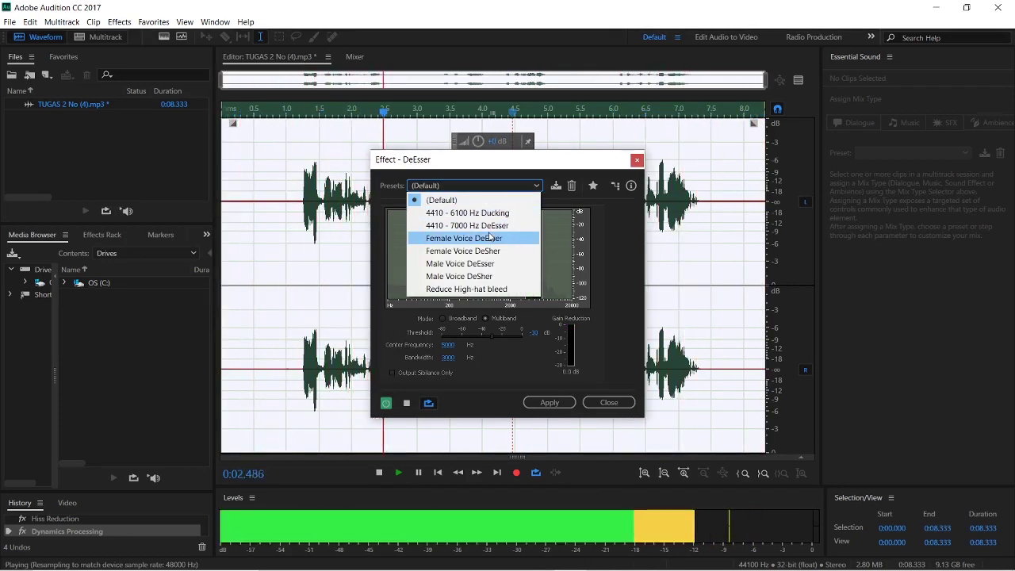
click(561, 185)
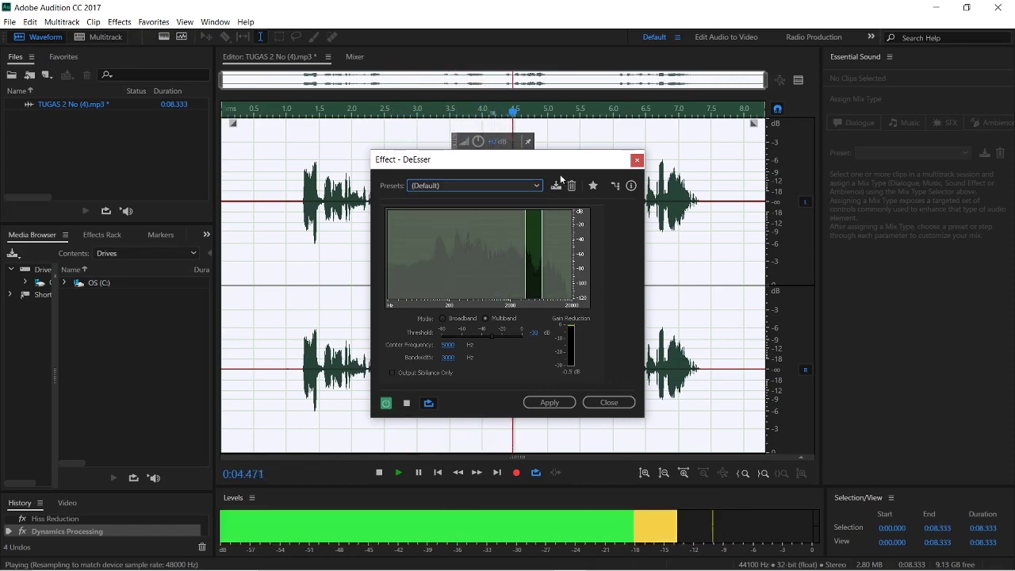
click(512, 183)
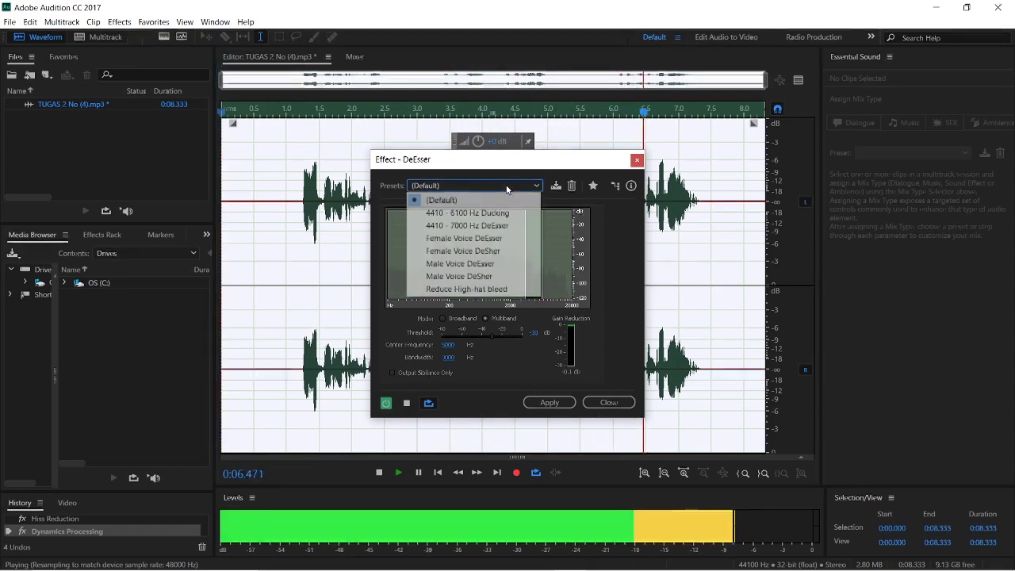
click(484, 264)
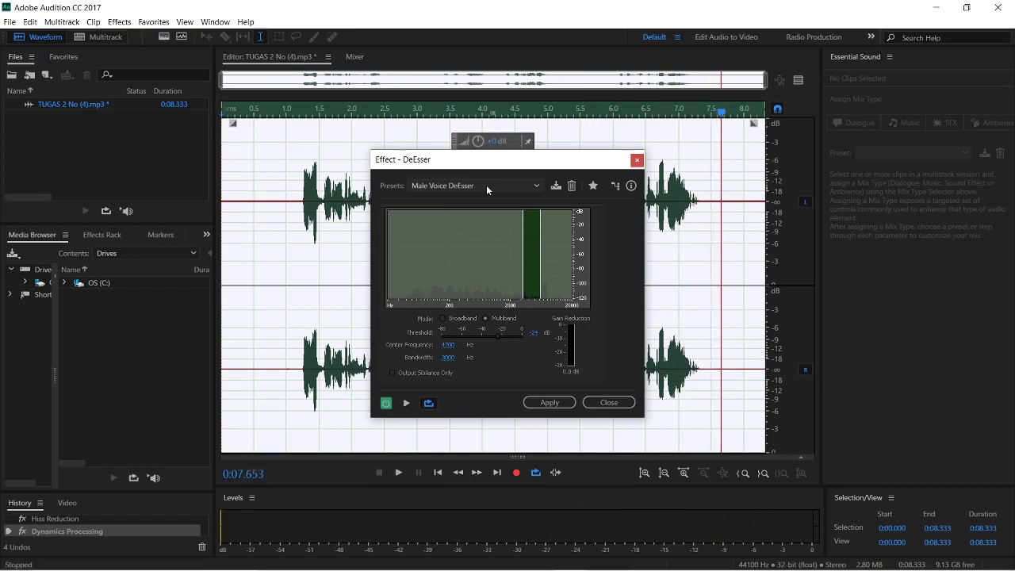
click(518, 188)
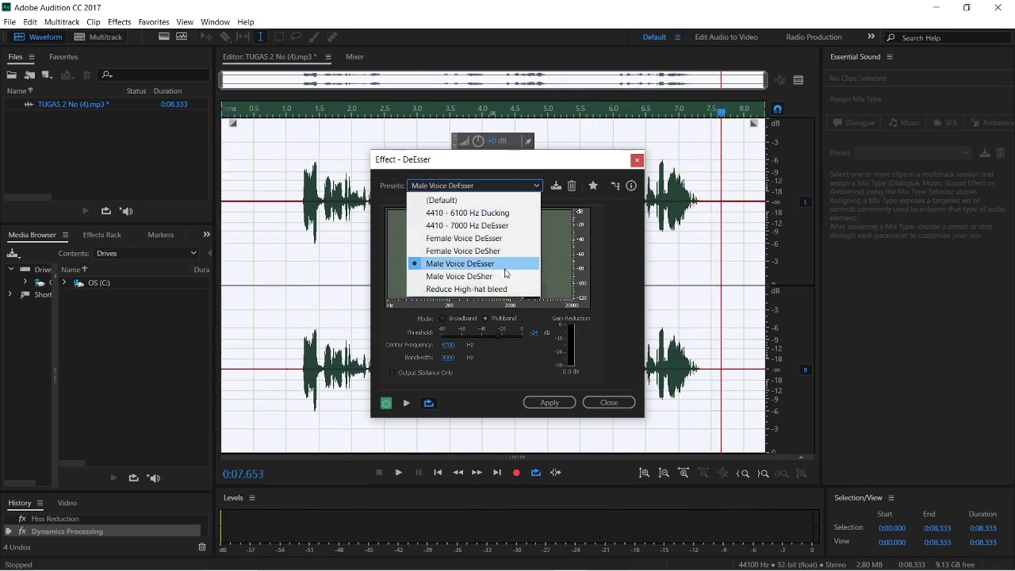
click(541, 405)
click(546, 403)
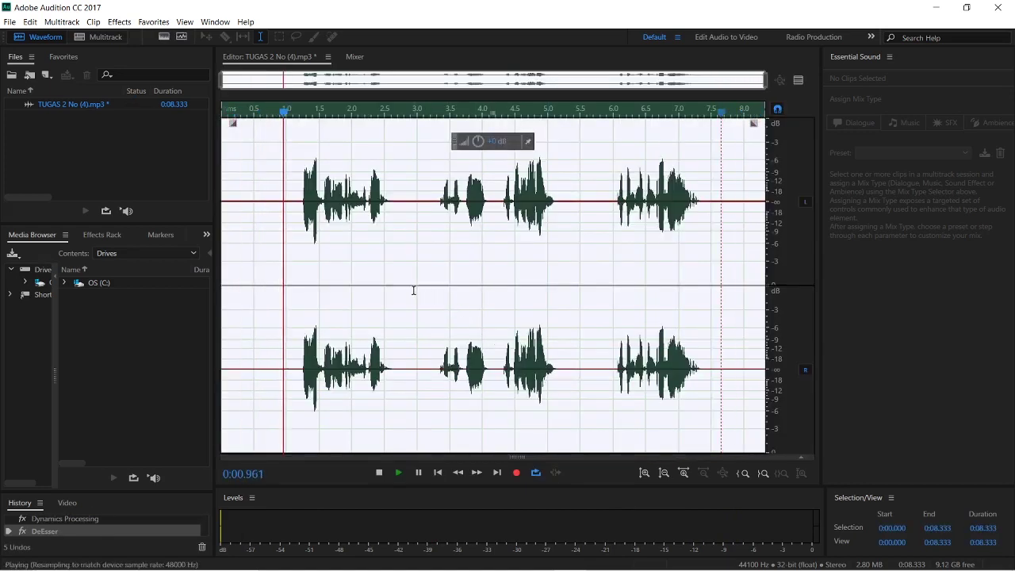
key(space)
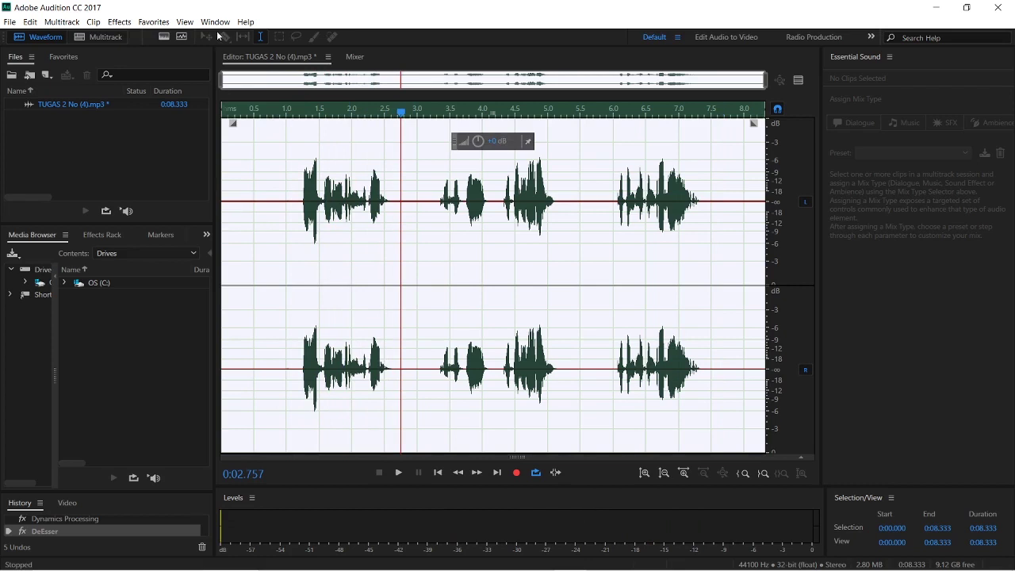
Open the FFT Filter effect on the de-essed recording and preview it with its default curve
click(120, 21)
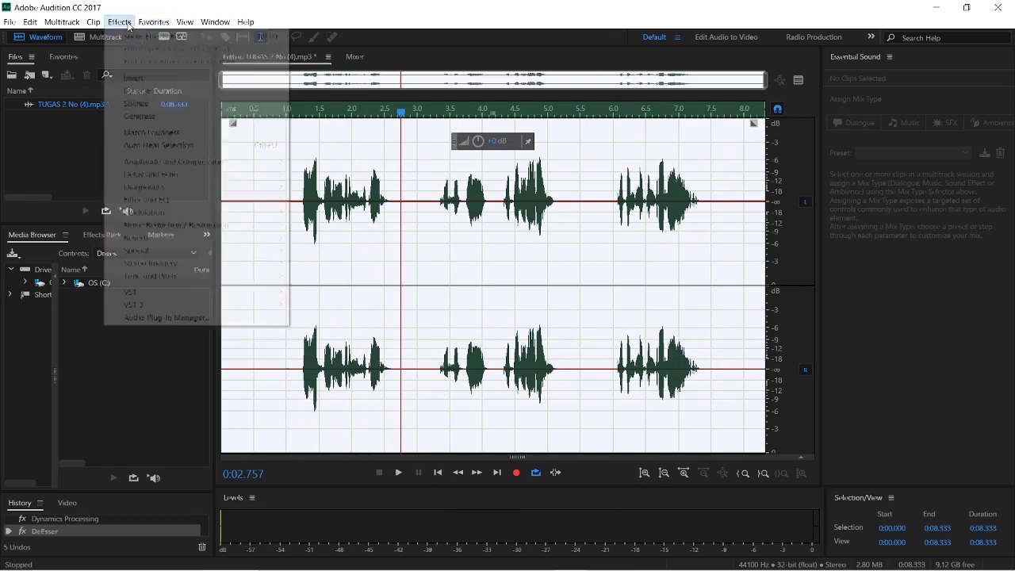
mouse_move(189, 200)
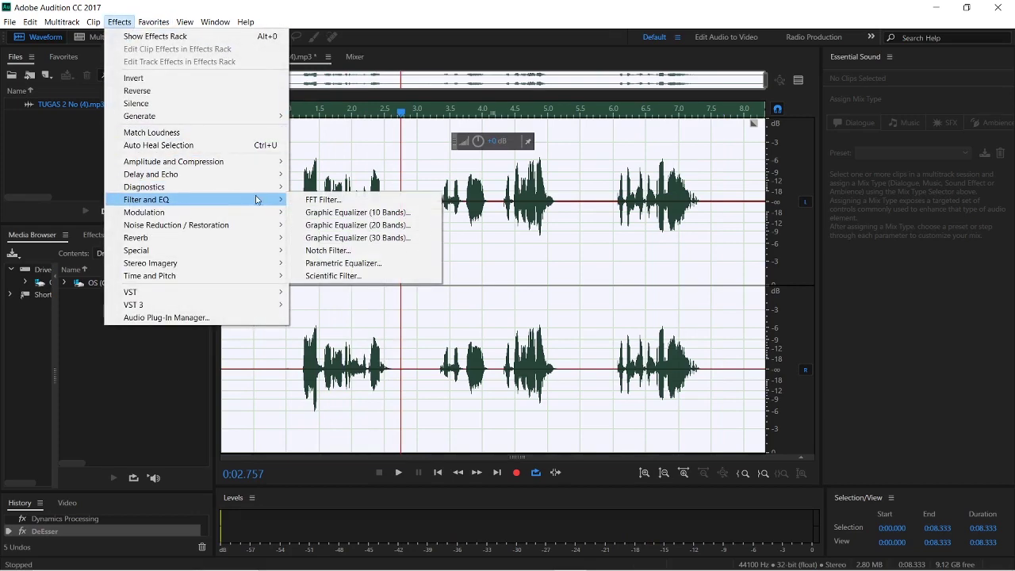
click(312, 200)
key(space)
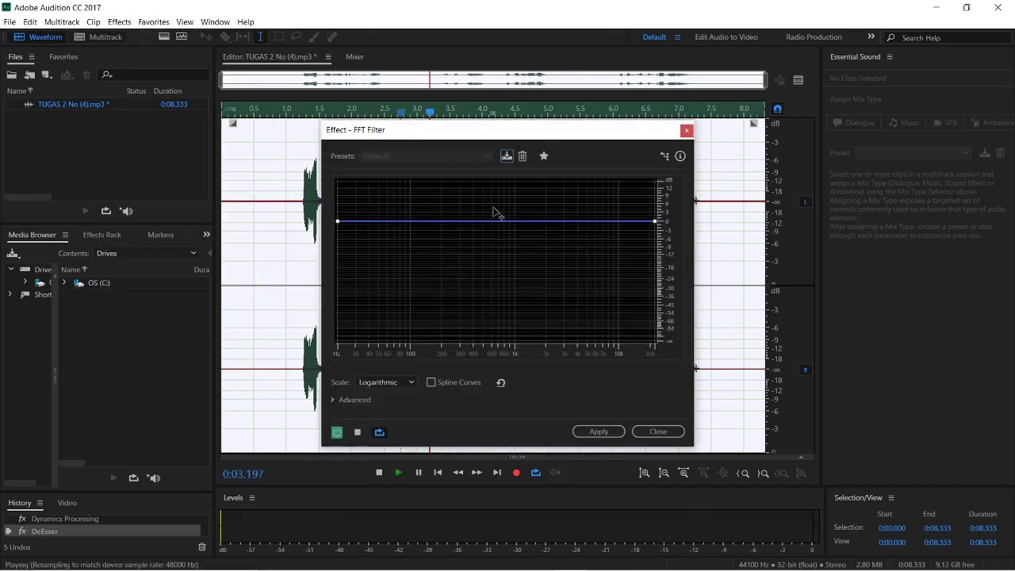
key(space)
Try the Underwater - Deep preset in the FFT Filter and preview it
click(487, 156)
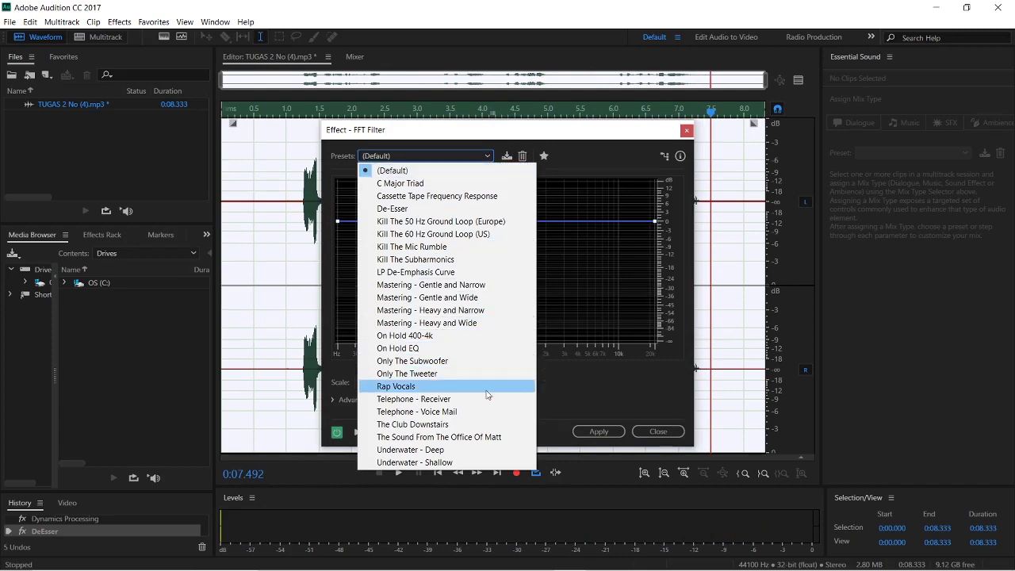
click(471, 450)
key(space)
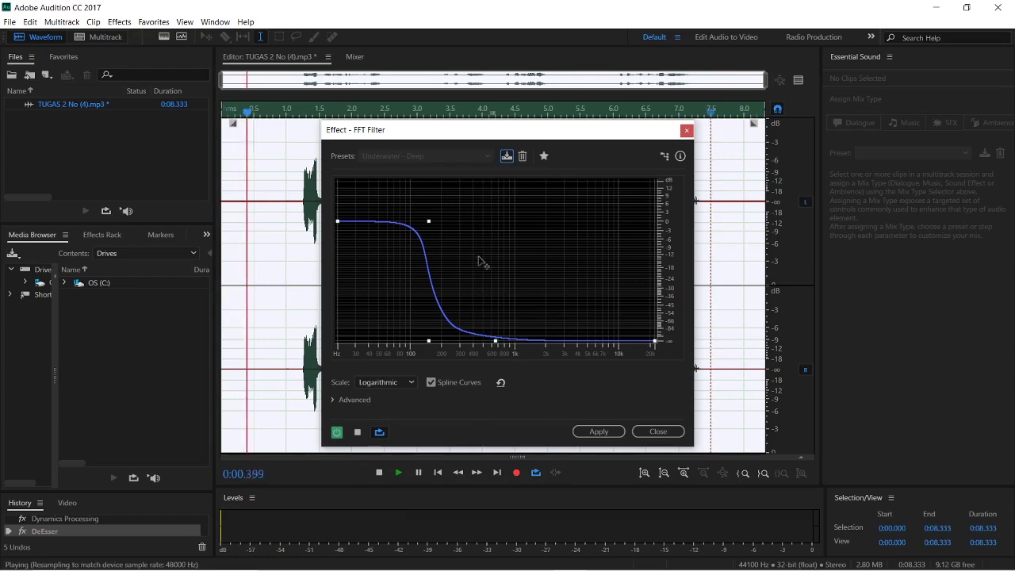
key(space)
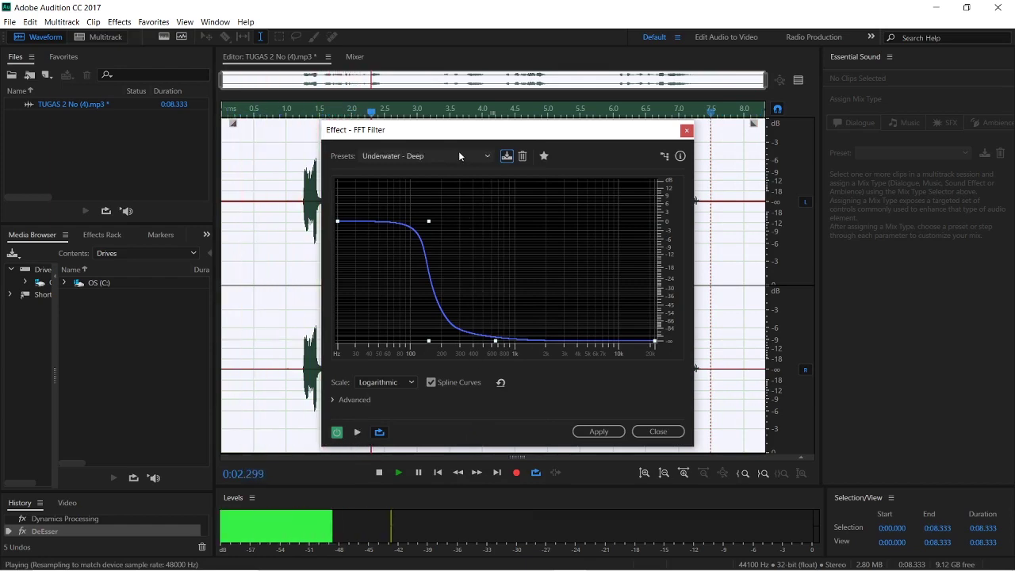
Try the Telephone - Receiver preset in the FFT Filter and preview it
click(459, 153)
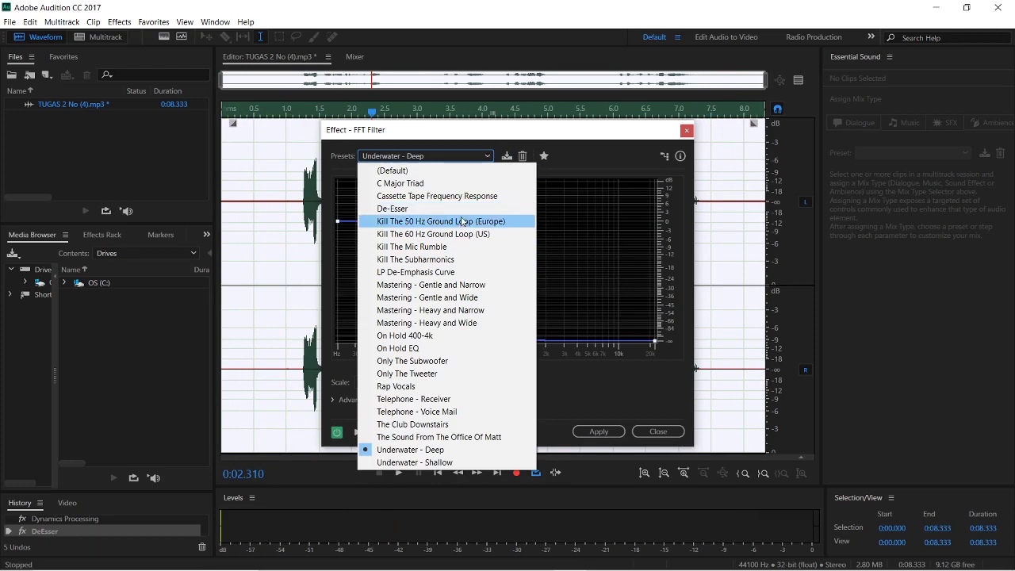
click(479, 398)
key(space)
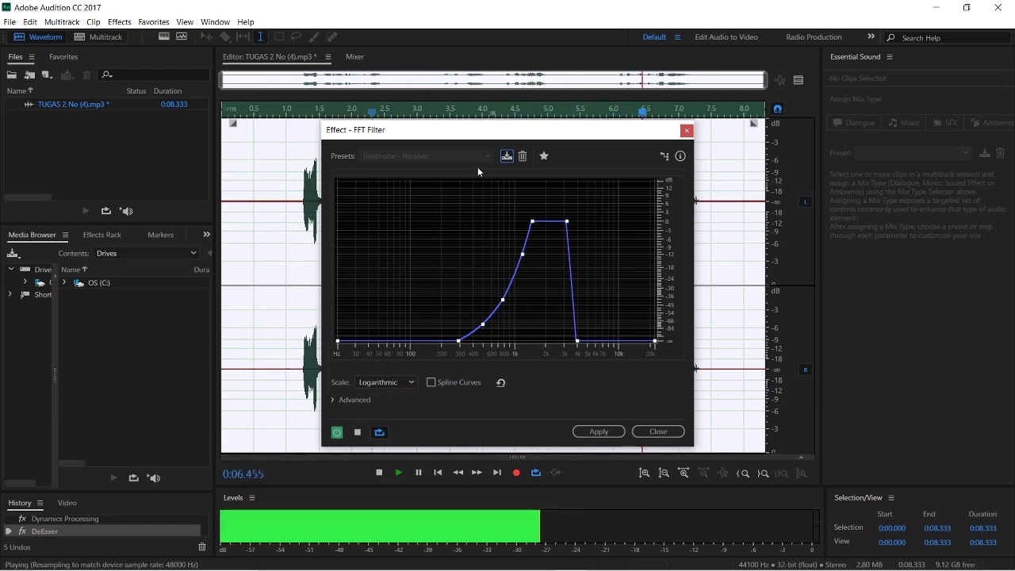
key(space)
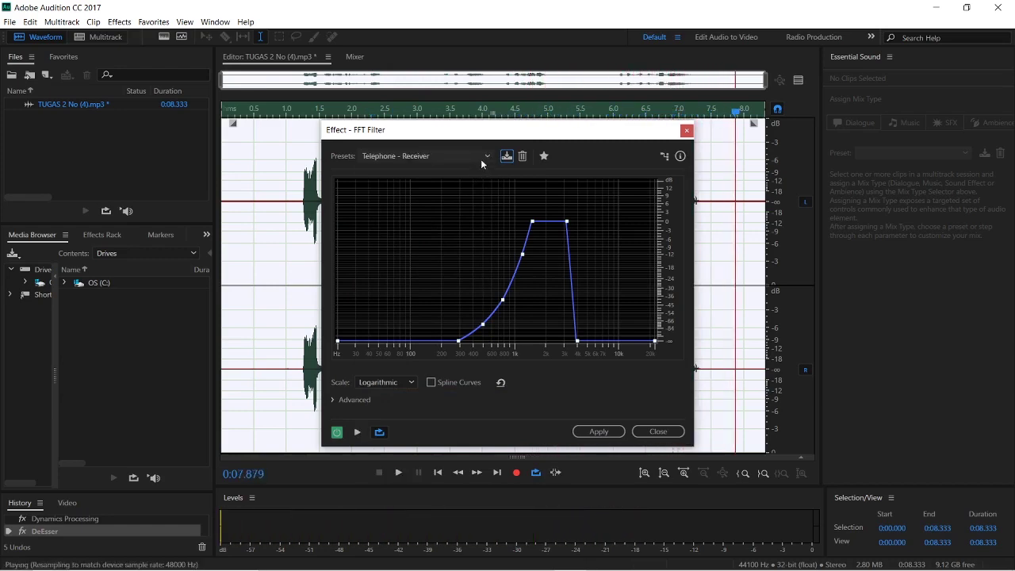
Preview the FFT Filter with the De-Esser preset and apply it to the recording
click(479, 155)
click(466, 209)
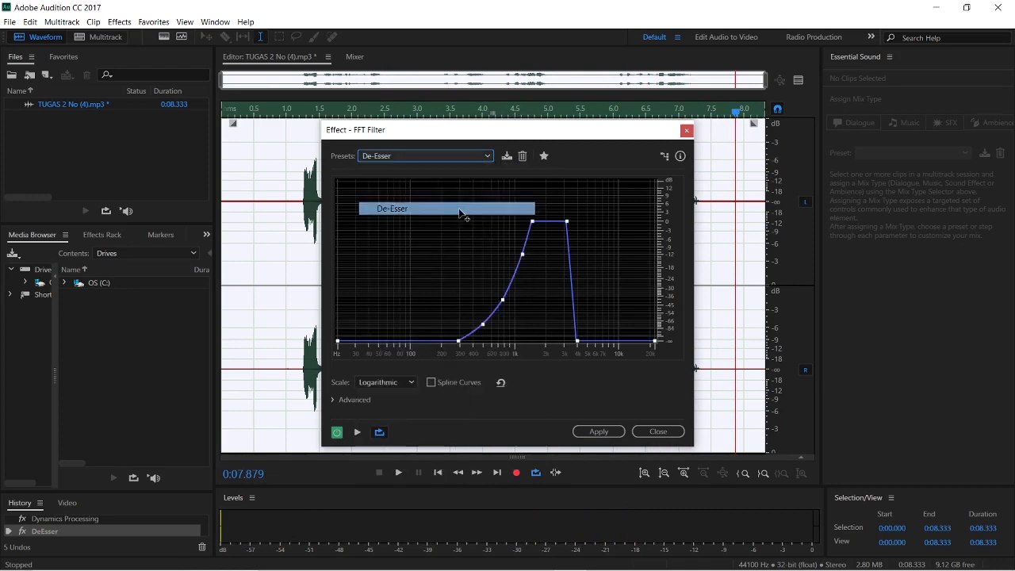
key(space)
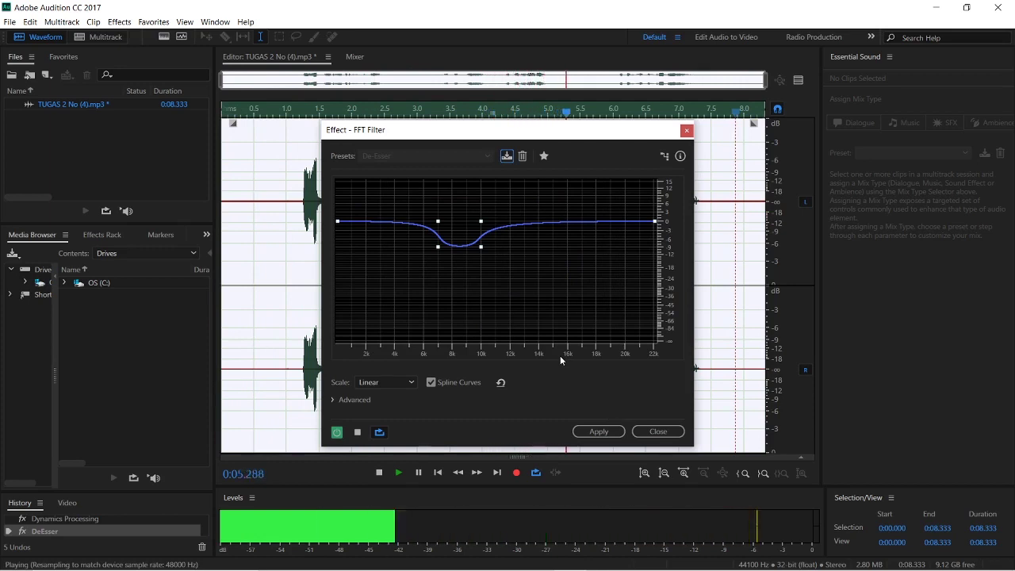
click(601, 430)
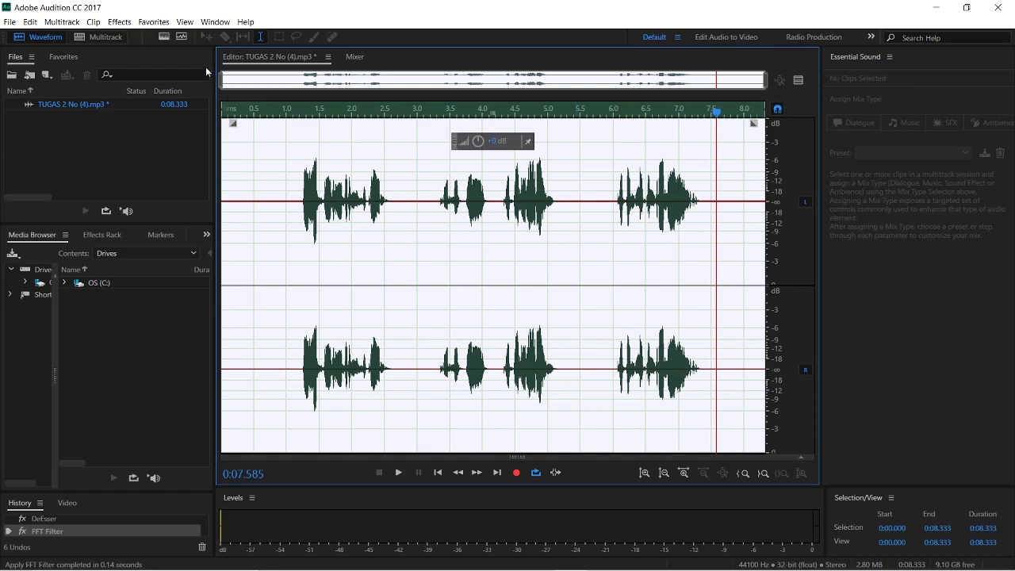
Play back the FFT-filtered recording to check how it sounds
click(120, 23)
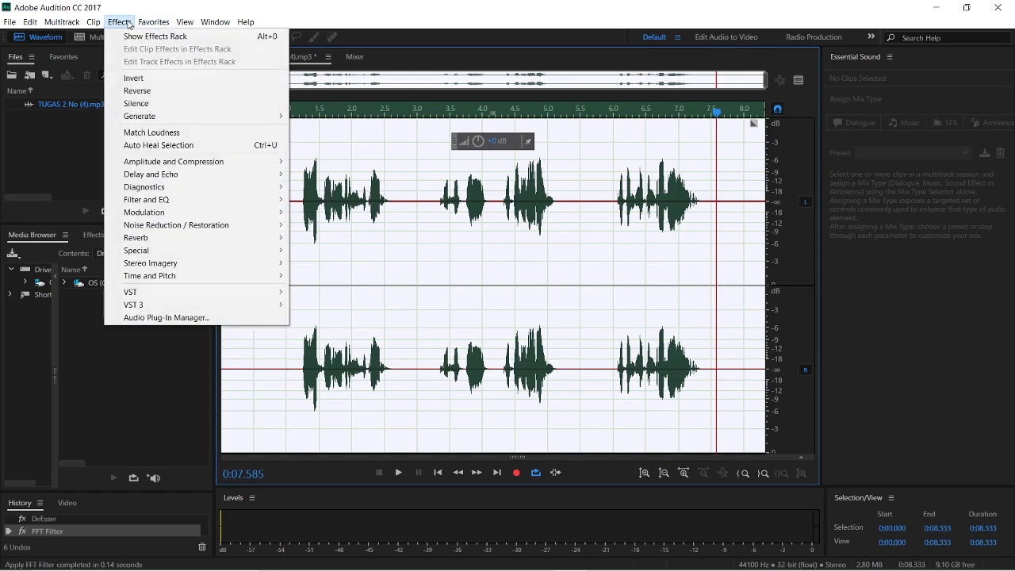
click(130, 23)
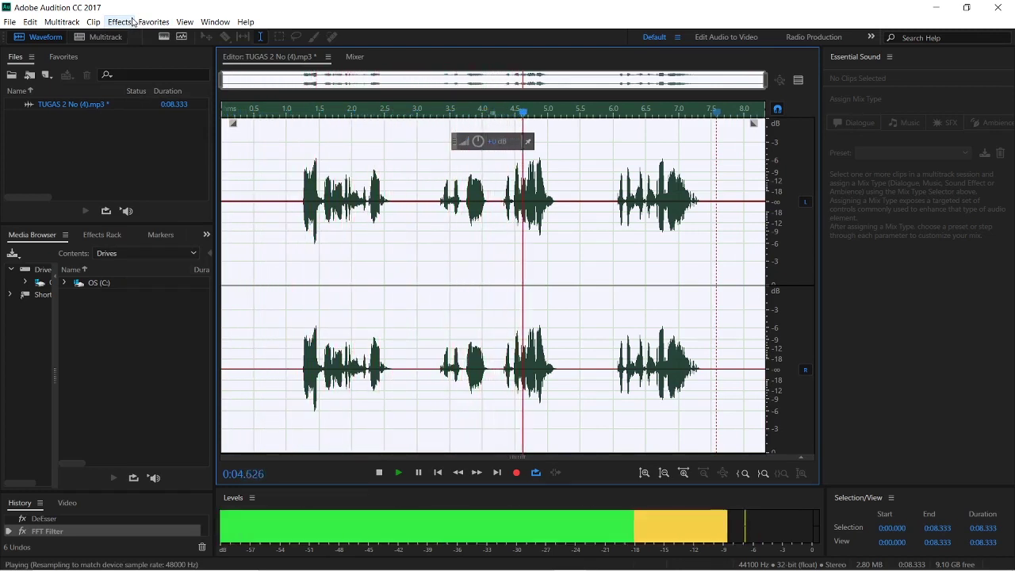
click(132, 22)
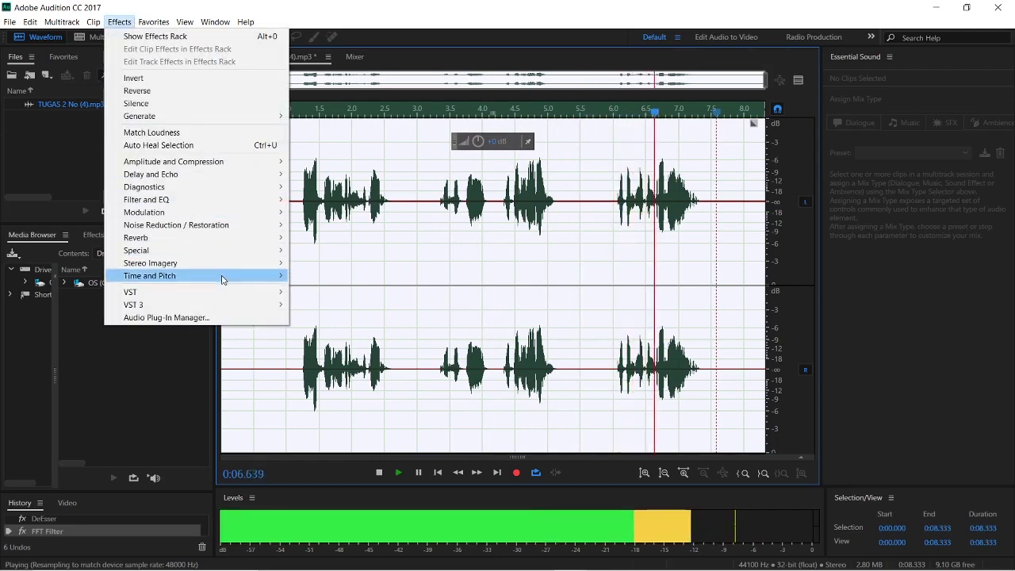
click(482, 238)
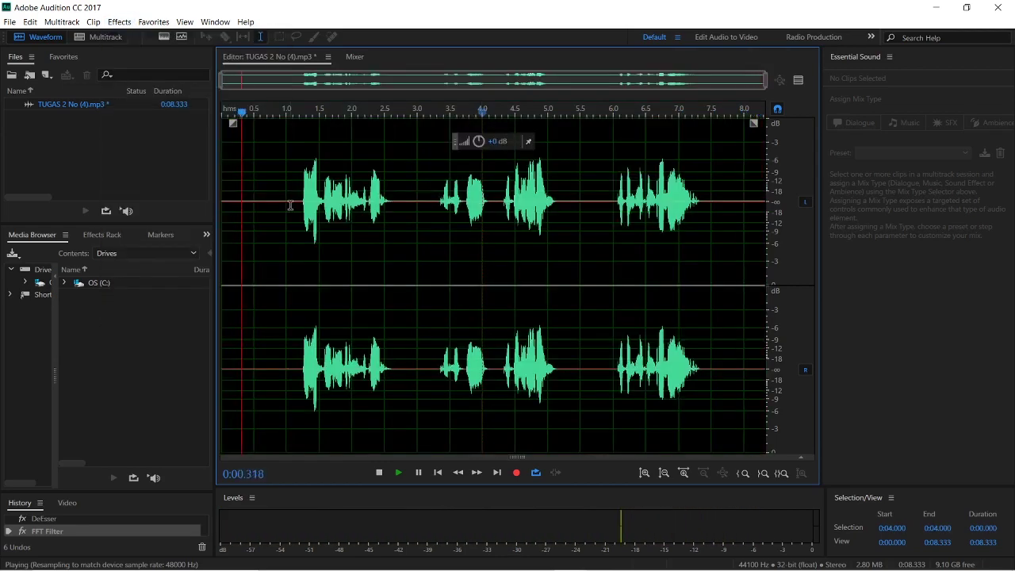
key(space)
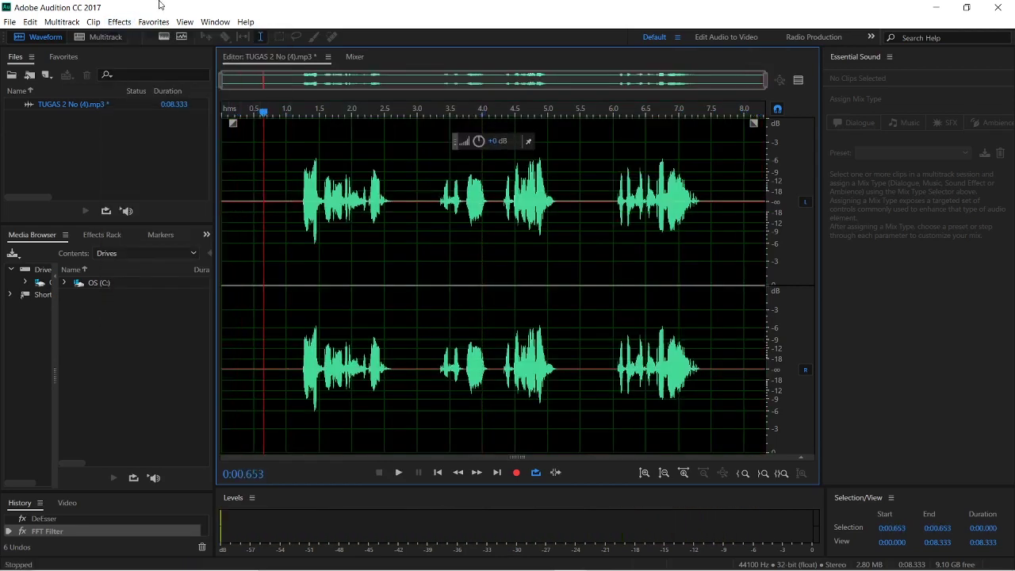
click(132, 22)
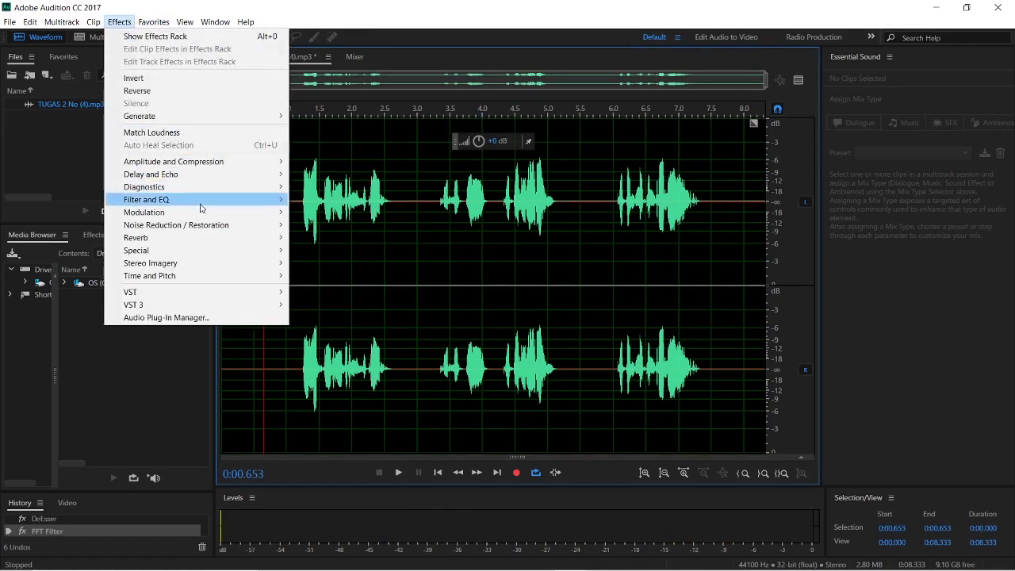
mouse_move(270, 200)
click(316, 200)
key(space)
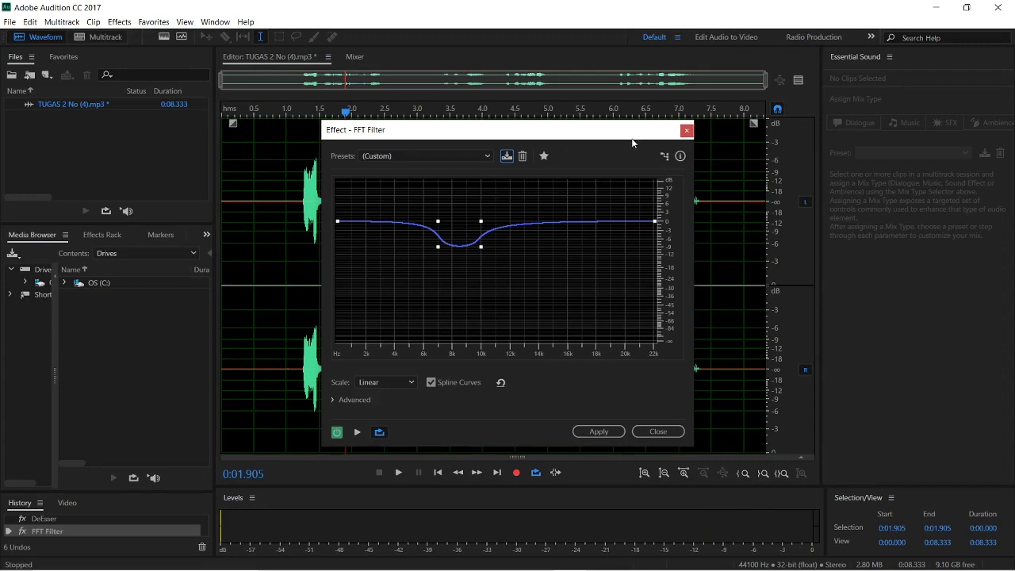
click(687, 129)
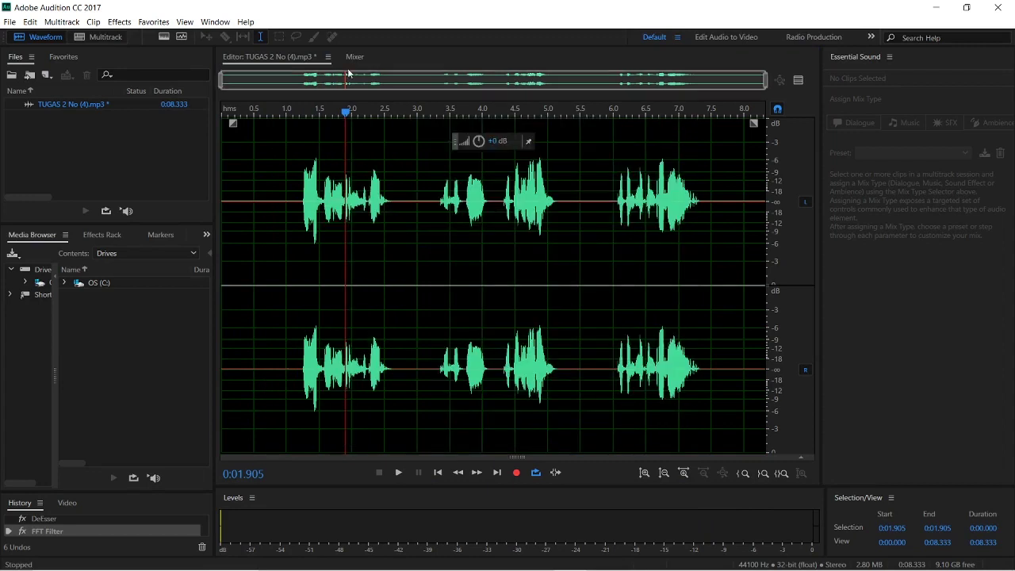
Preview the Vocal Enhancer effect on the recording and apply it with the Male preset
click(127, 22)
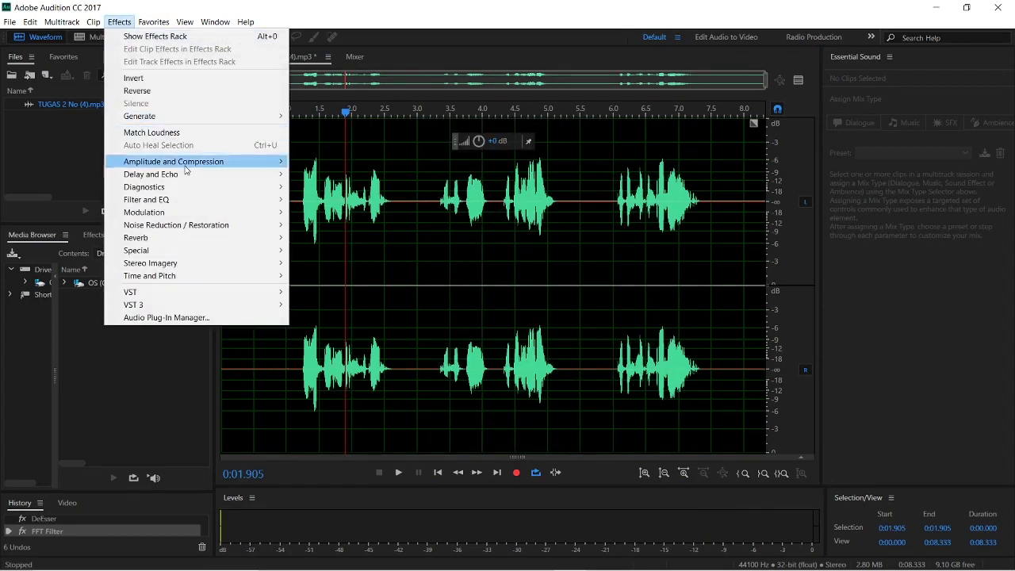
mouse_move(200, 214)
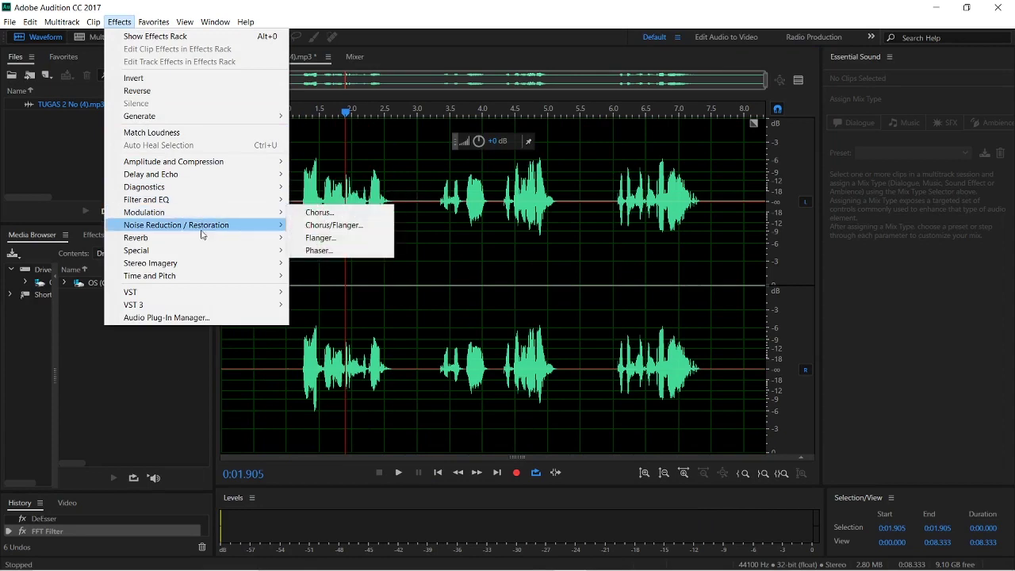
mouse_move(199, 251)
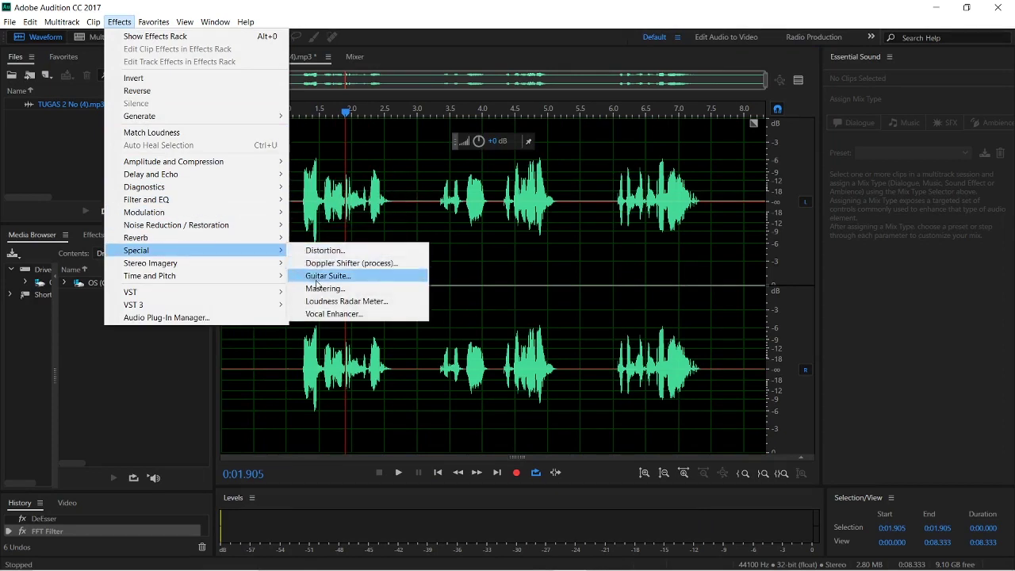
click(334, 314)
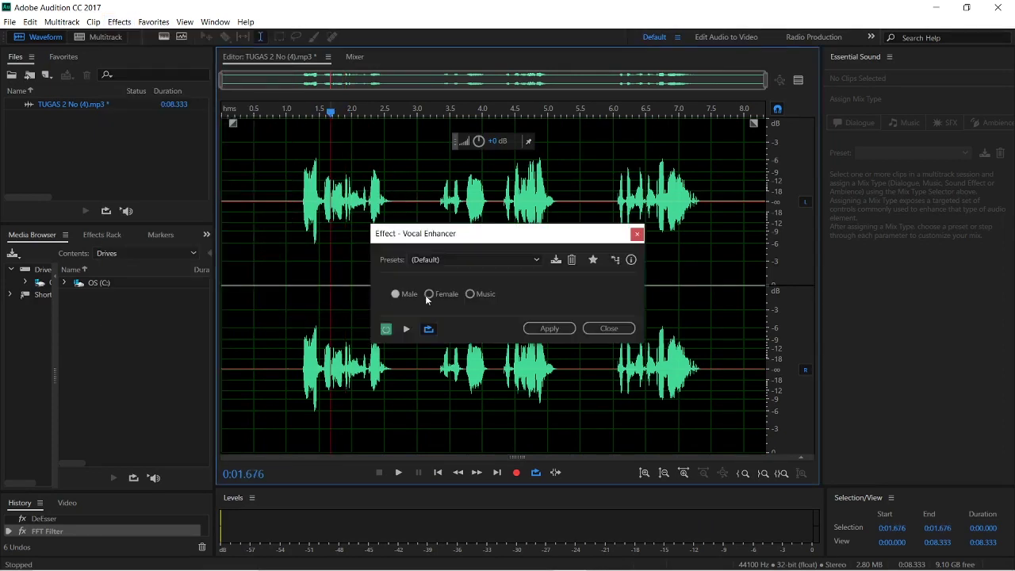
key(space)
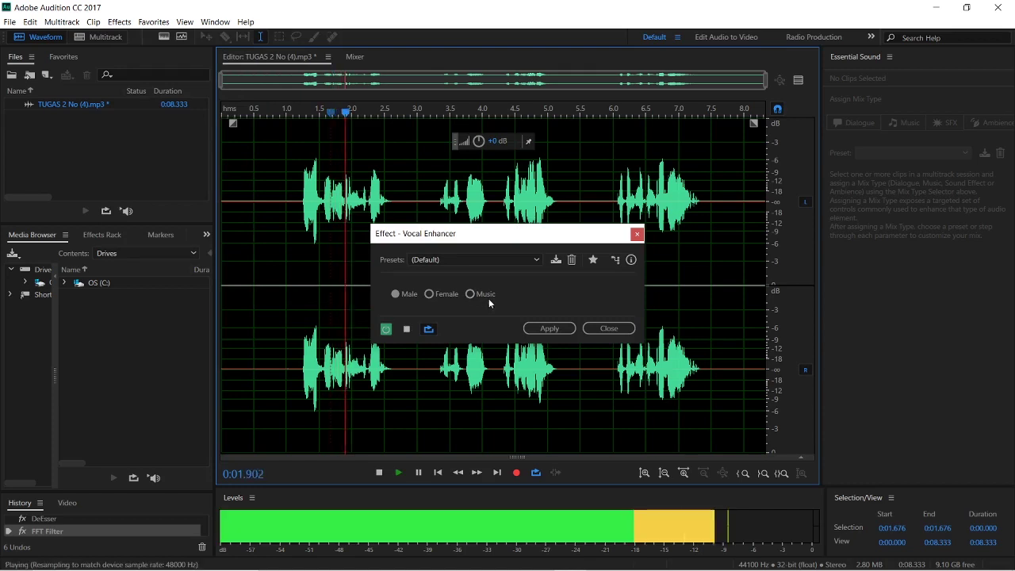
click(535, 260)
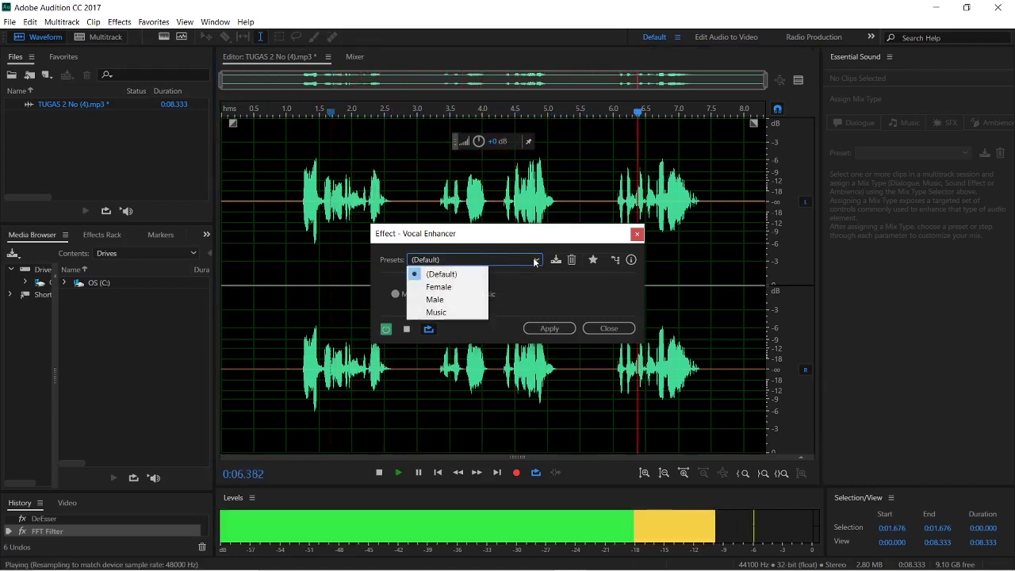
click(457, 300)
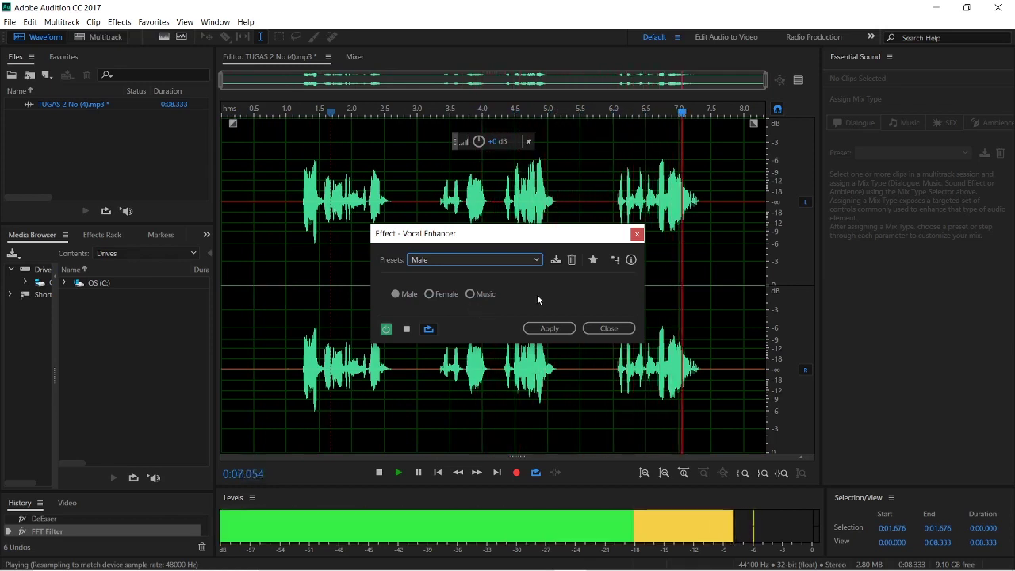
click(552, 329)
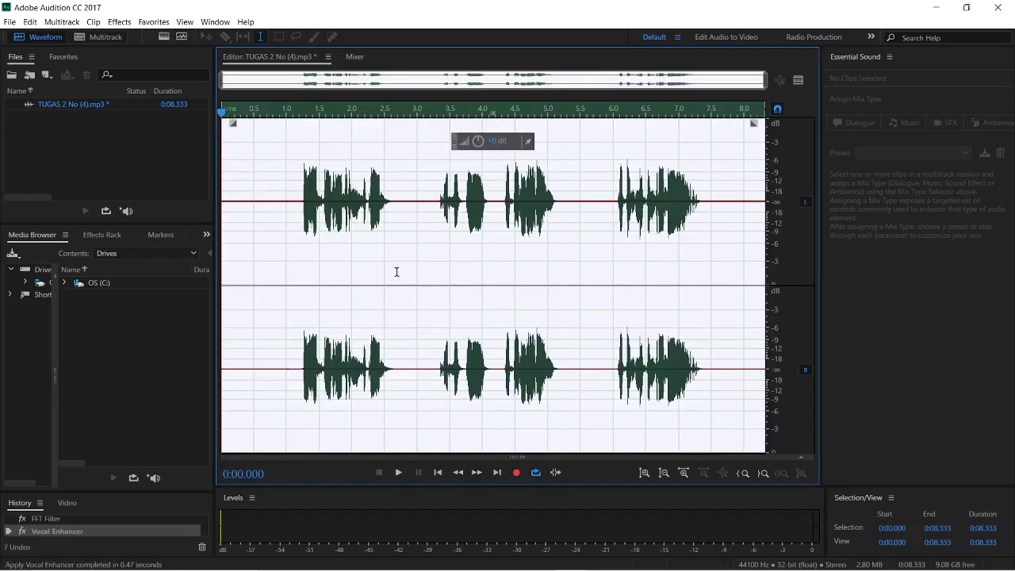
Try normalizing the whole recording to 63.7%, listen to it, and undo the normalization
click(119, 21)
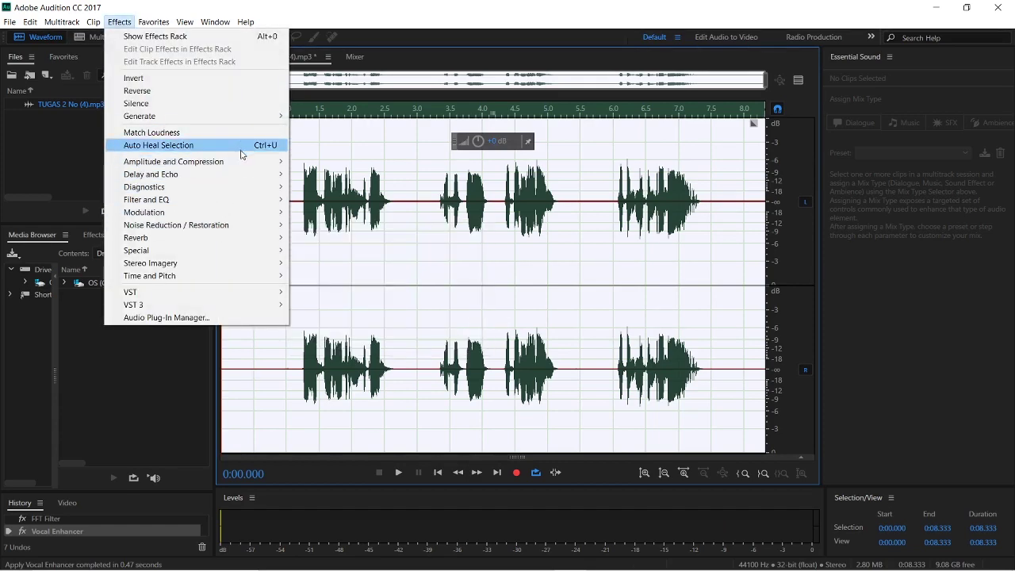
mouse_move(247, 162)
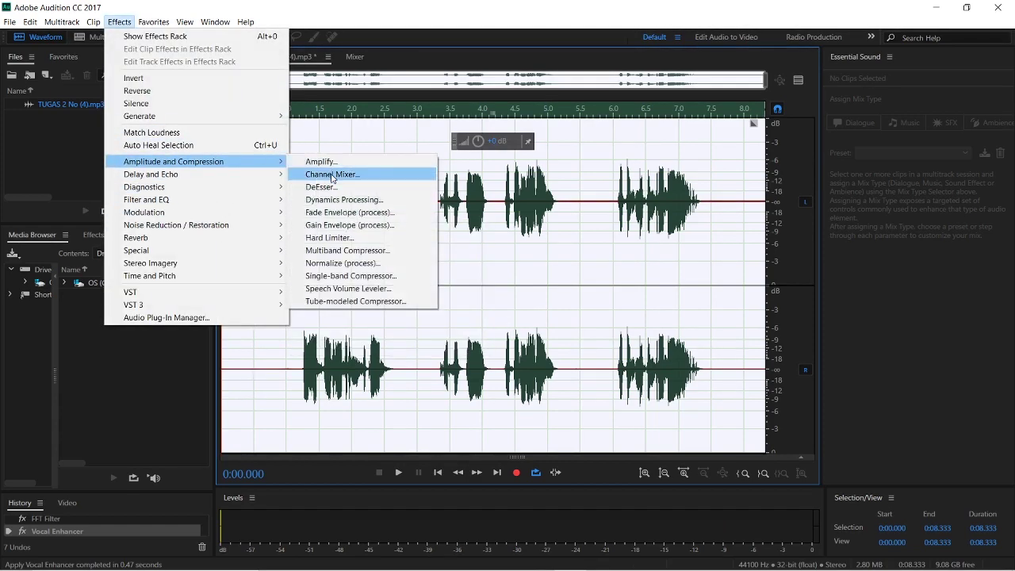
click(341, 262)
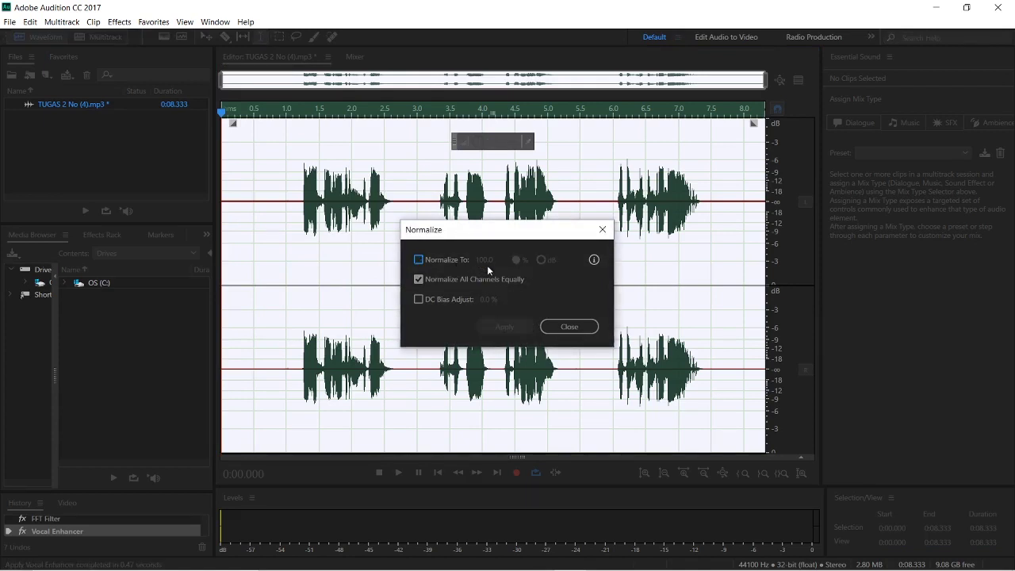
click(467, 261)
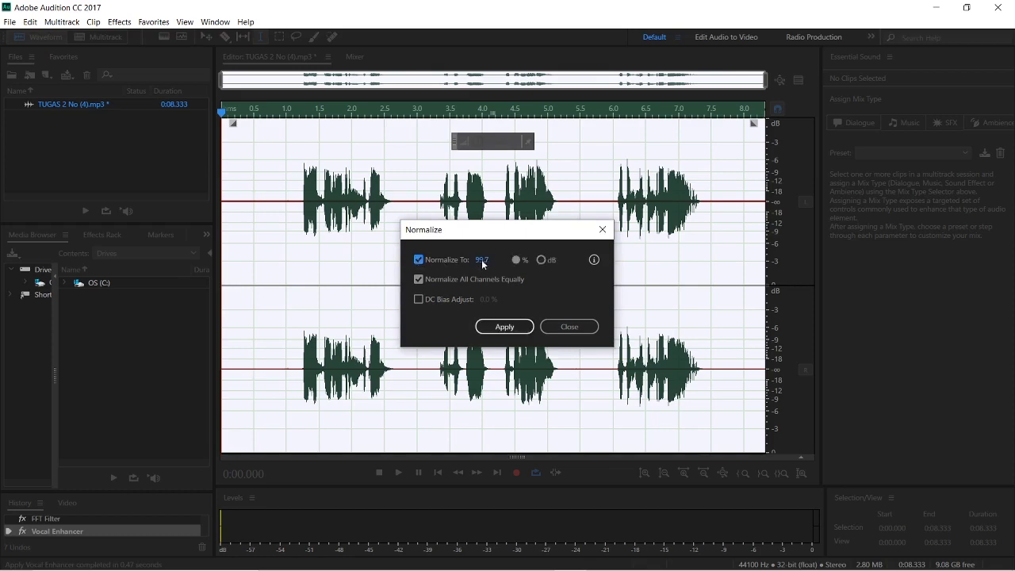
drag(474, 263, 477, 259)
click(519, 325)
key(space)
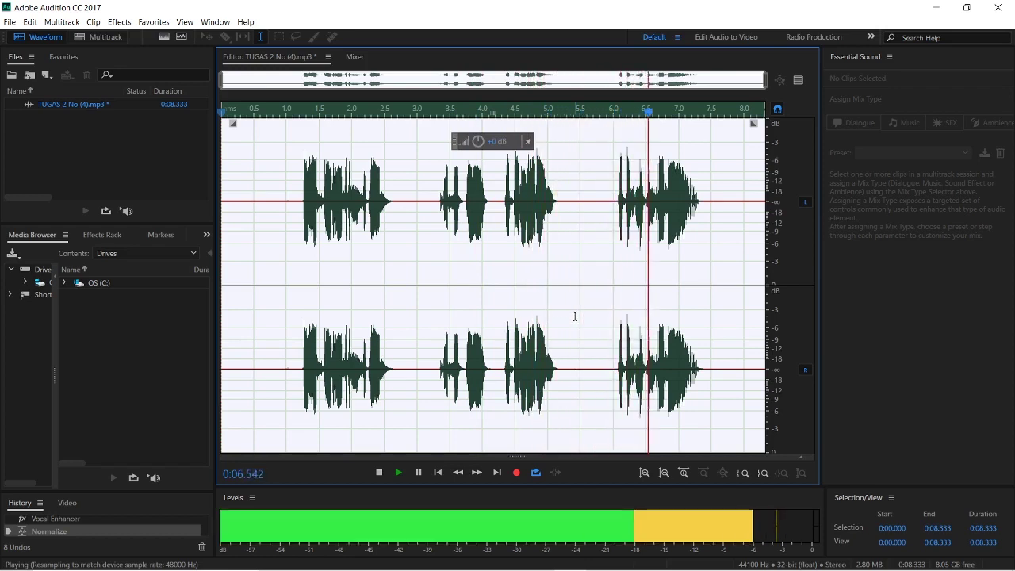
key(space)
key(ctrl+z)
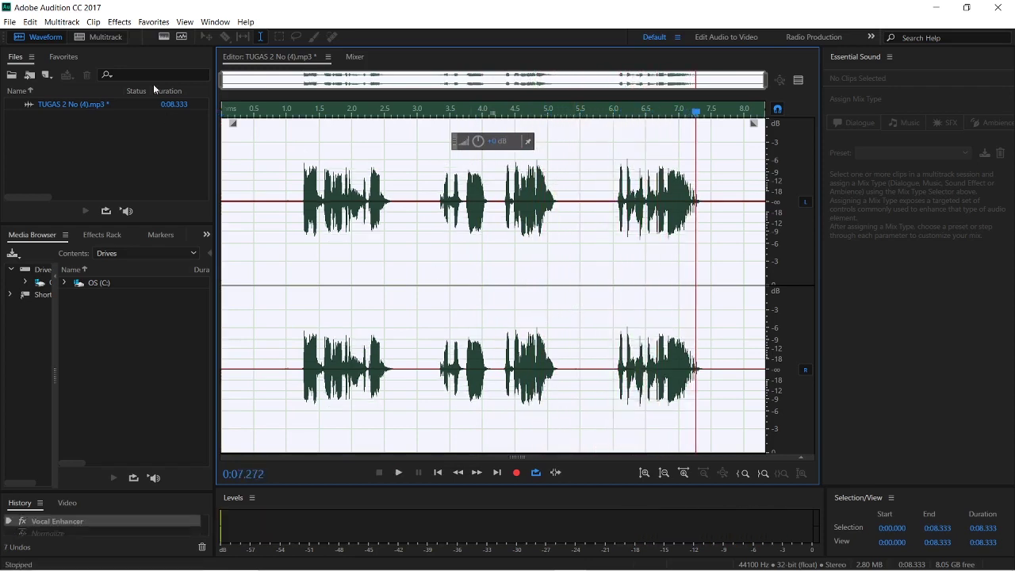
Play back the vocal-enhanced recording from about 2.6 seconds
click(121, 23)
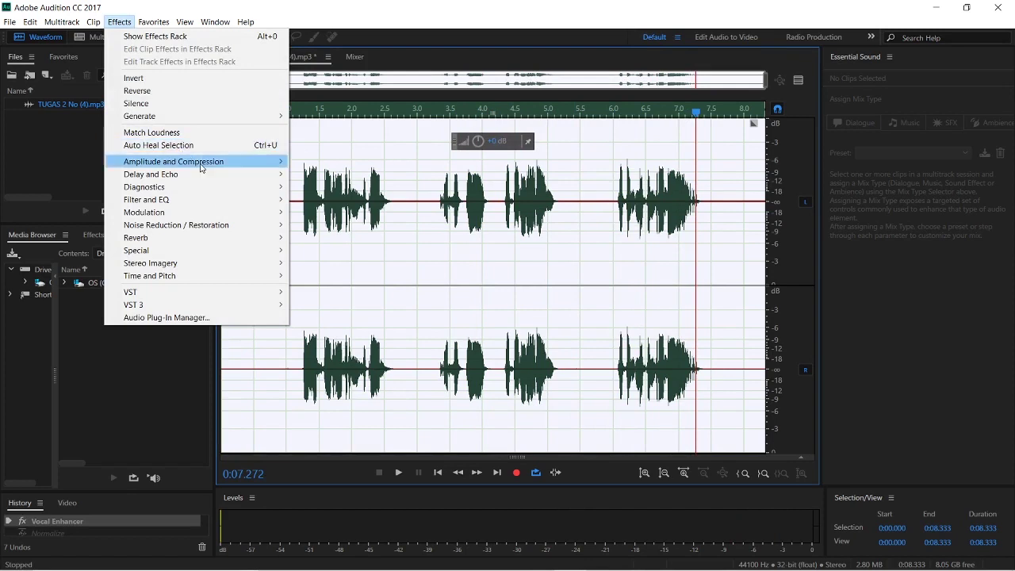
mouse_move(209, 173)
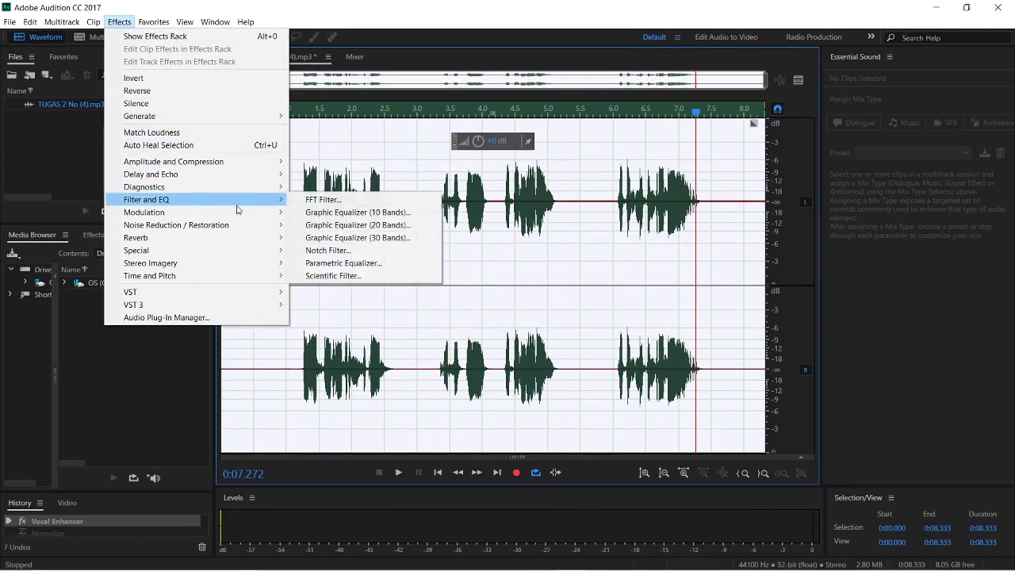
mouse_move(239, 213)
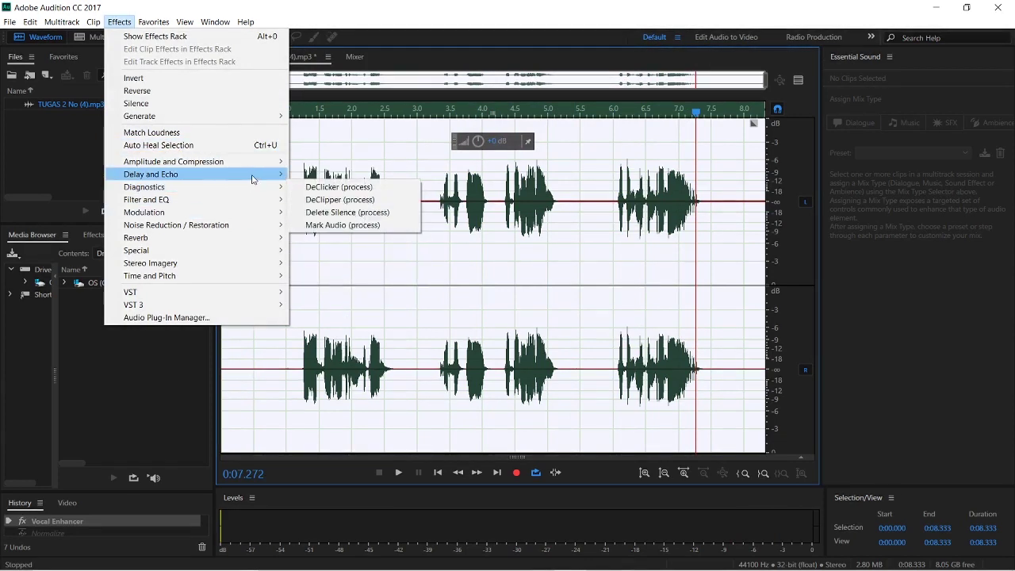
click(392, 185)
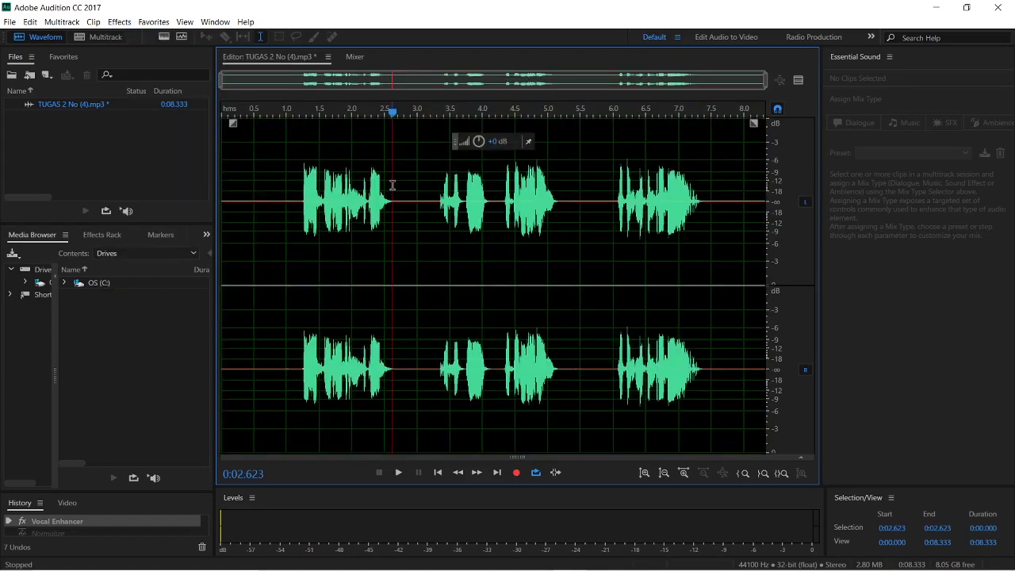
key(space)
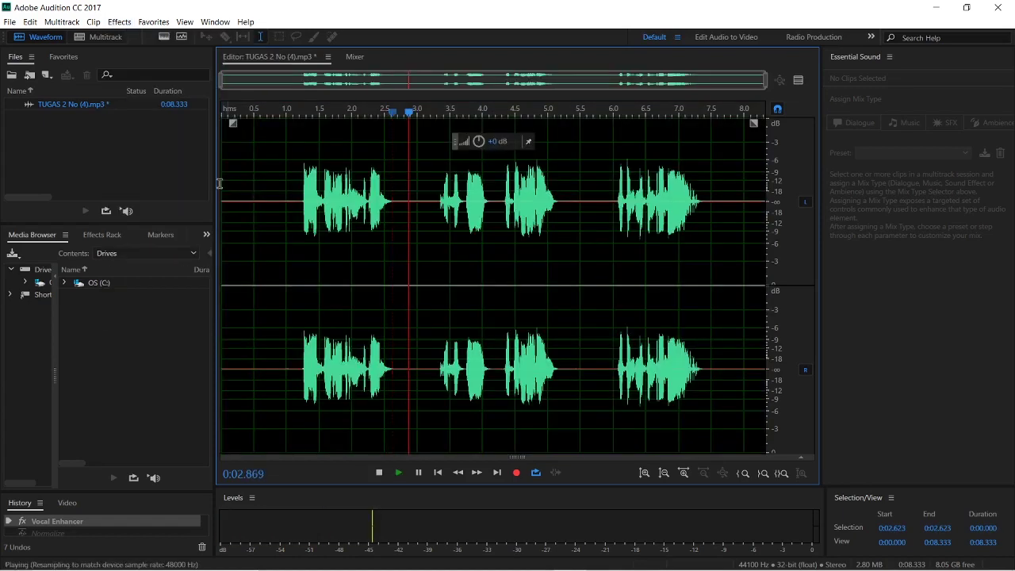
Normalize the whole recording by percentage, treating all channels equally
click(119, 22)
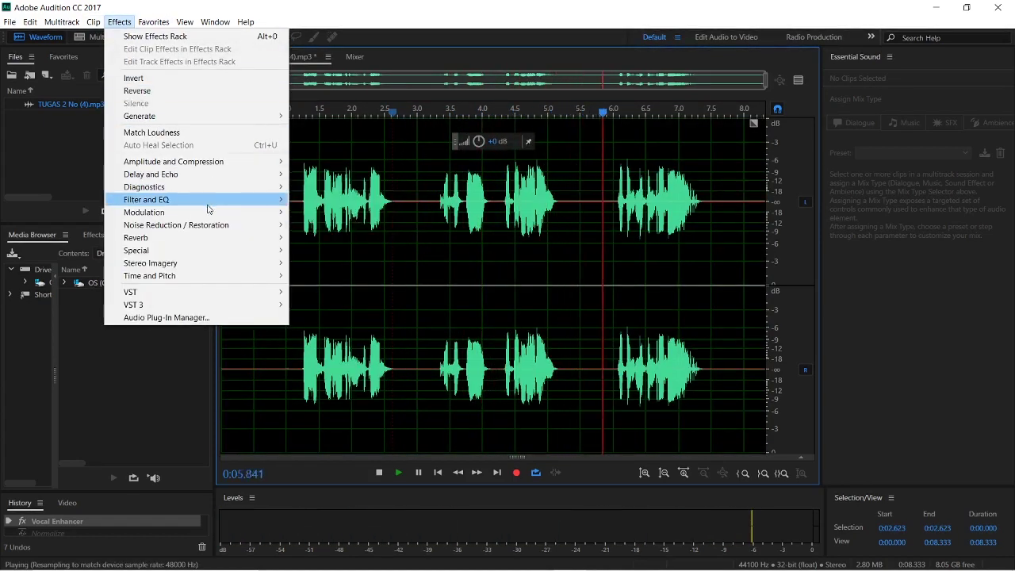
mouse_move(217, 250)
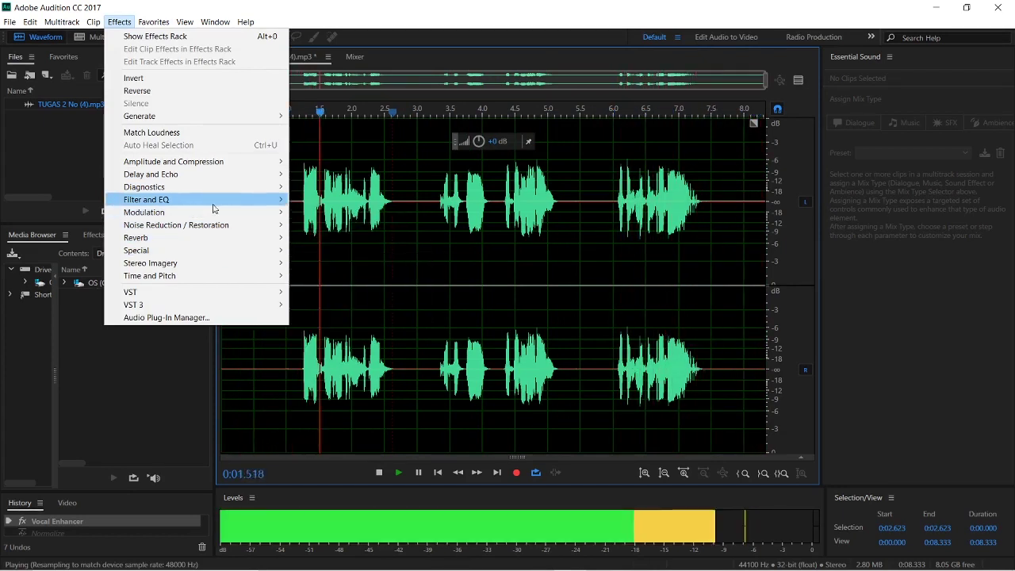
mouse_move(274, 161)
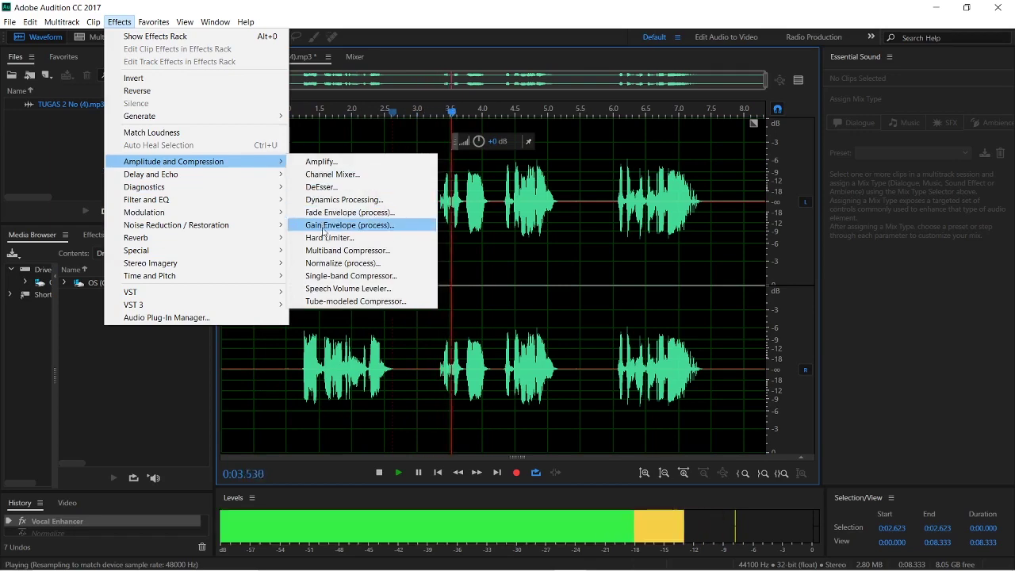
click(331, 262)
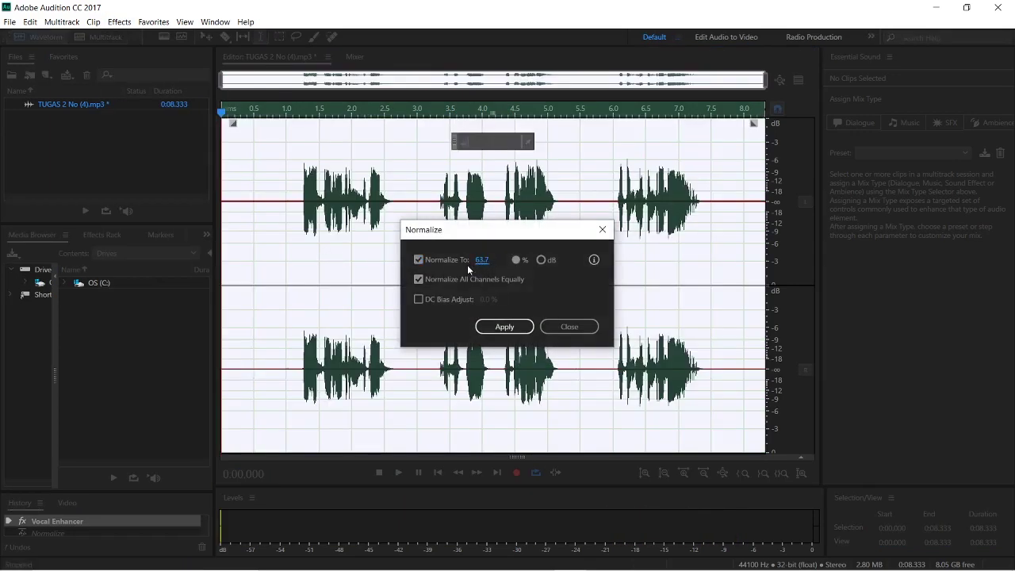
click(468, 260)
click(501, 327)
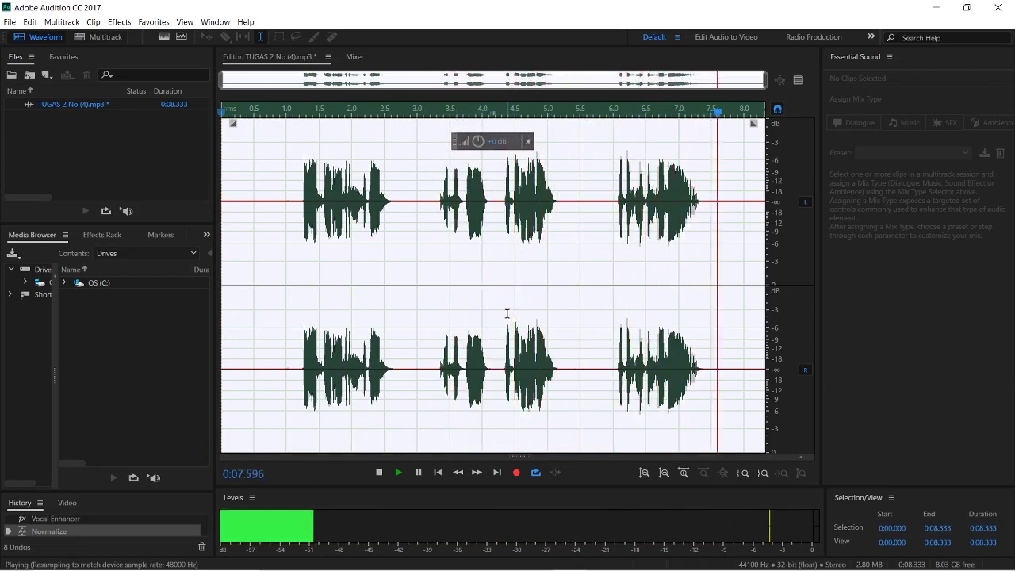
Play back the normalized recording and listen to its quiet opening up to about 1.1 s
click(504, 313)
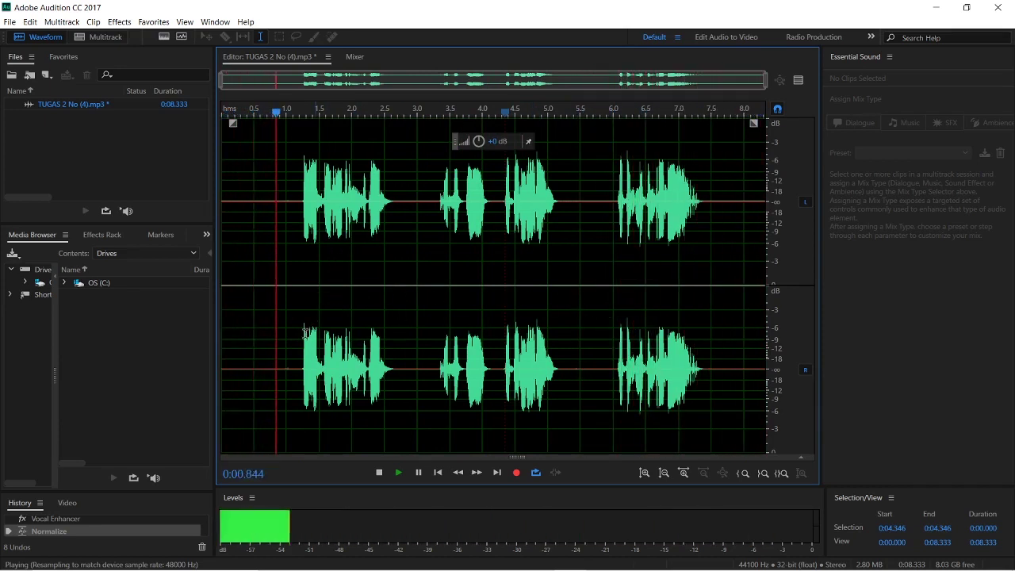
key(space)
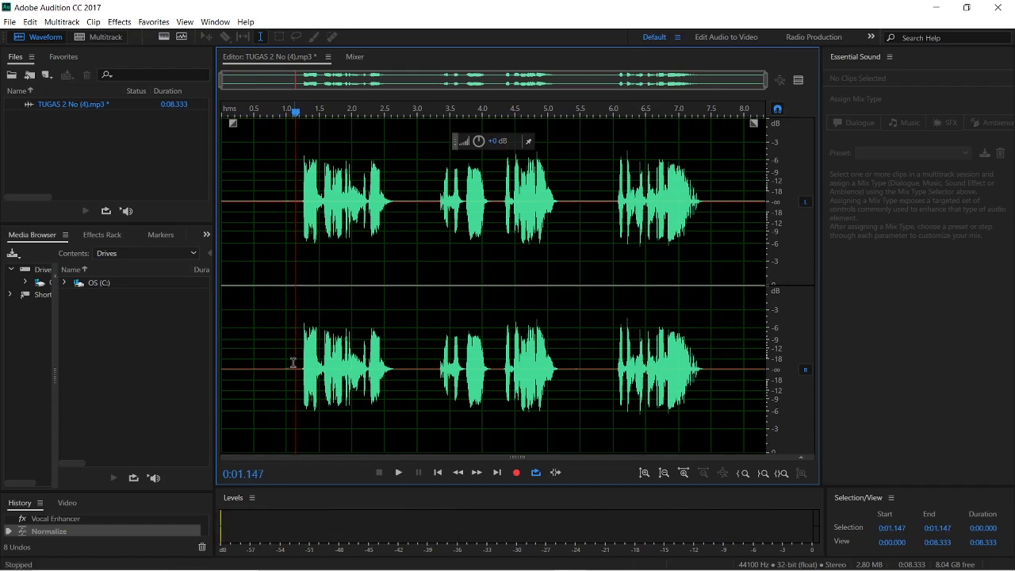
drag(293, 362, 165, 345)
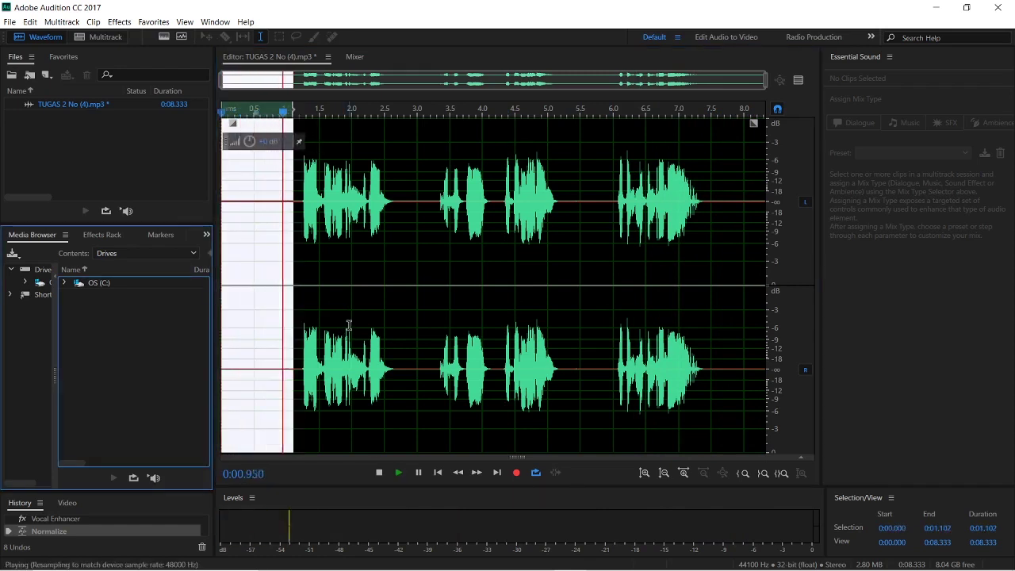
key(space)
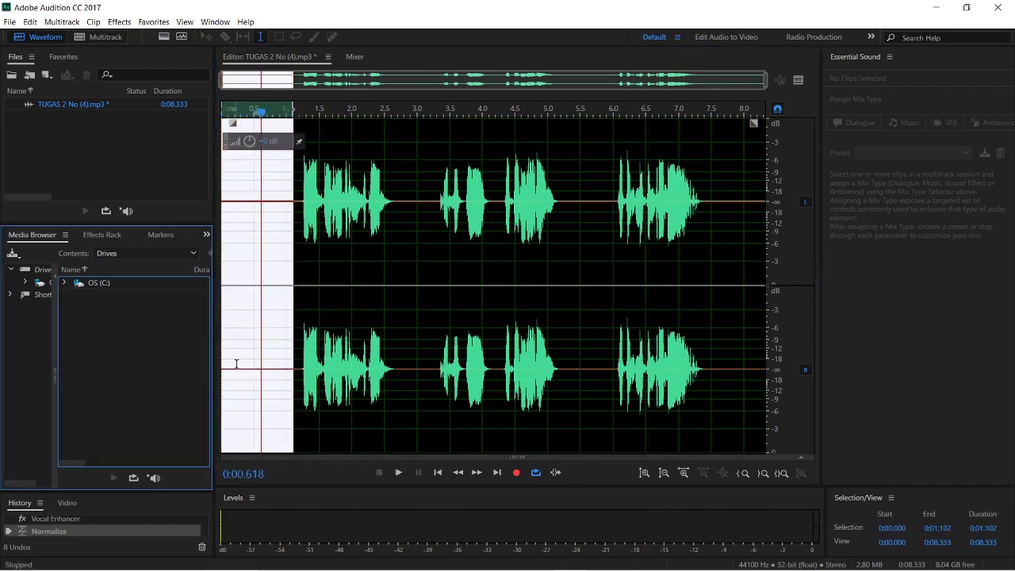
Listen closely to the quiet stretch before the first spoken word to locate leftover noise
scroll(237, 364, up, 3)
click(241, 361)
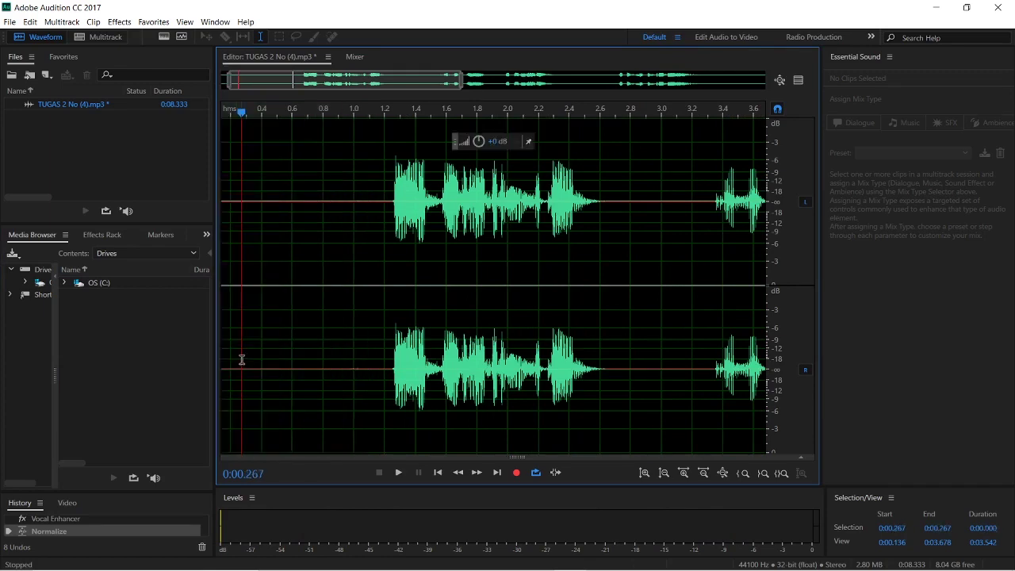
key(space)
key(space)
scroll(262, 362, up, 6)
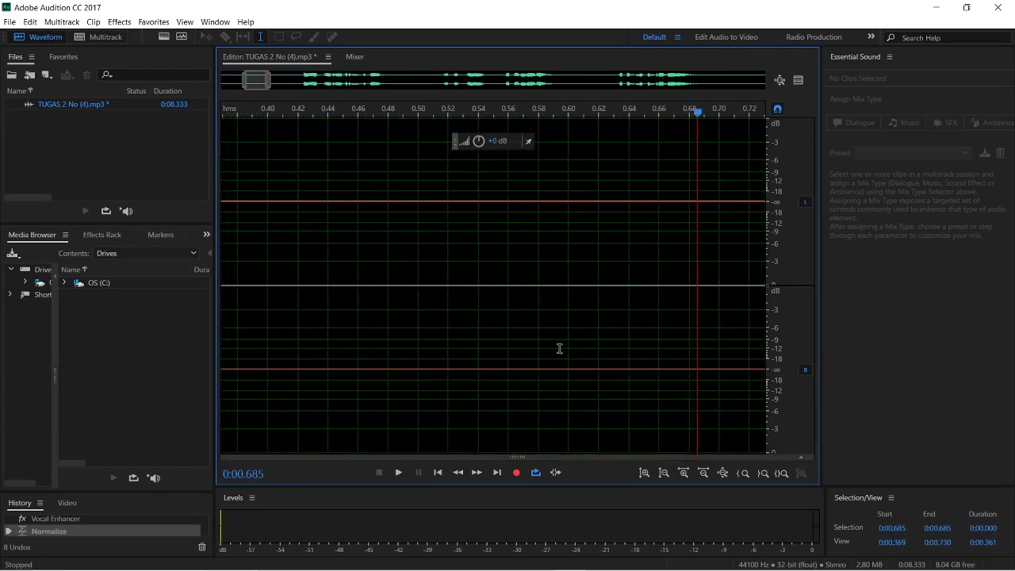
scroll(687, 351, right, 3)
key(space)
key(space)
scroll(400, 367, down, 3)
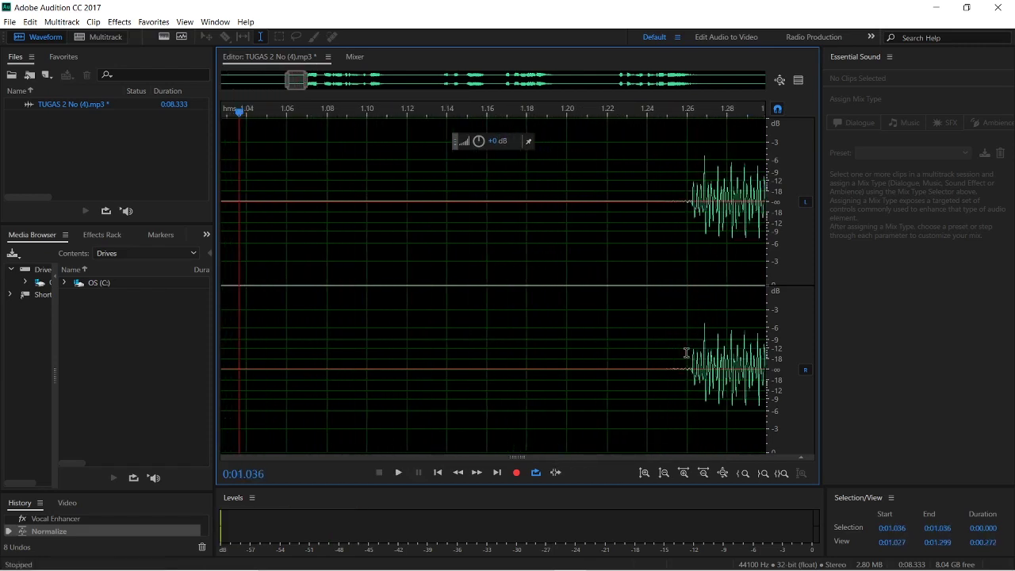
double_click(289, 370)
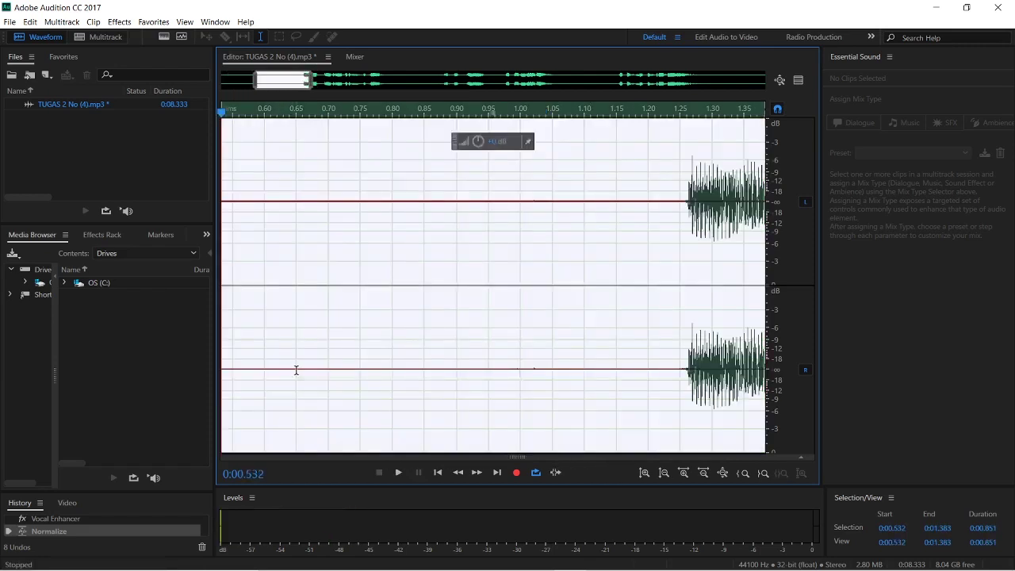
click(293, 367)
key(space)
key(space)
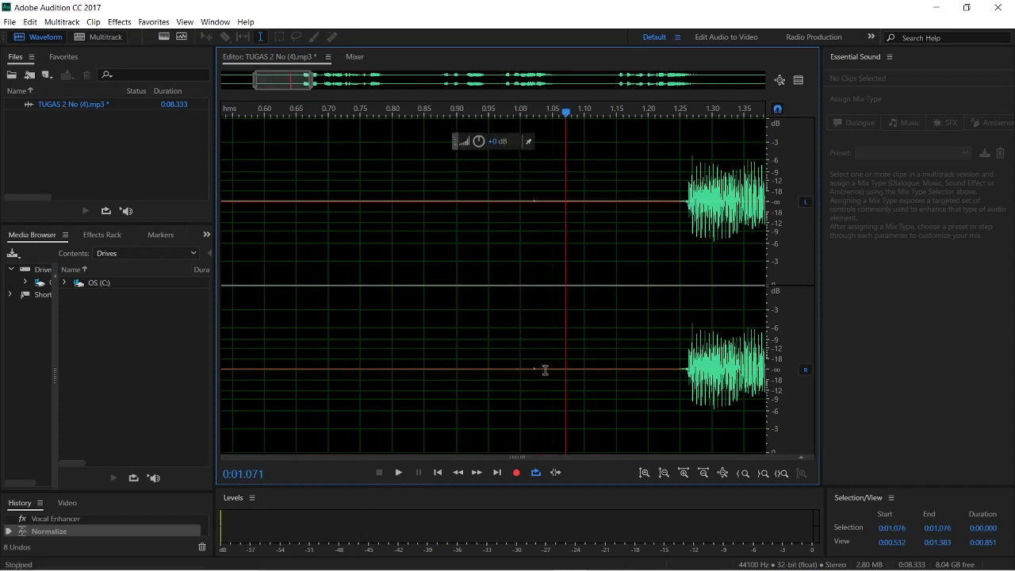
Lower the volume of the quiet stretch from about 0.58 to 1.08 s, before the first word
drag(568, 370, 252, 349)
key(space)
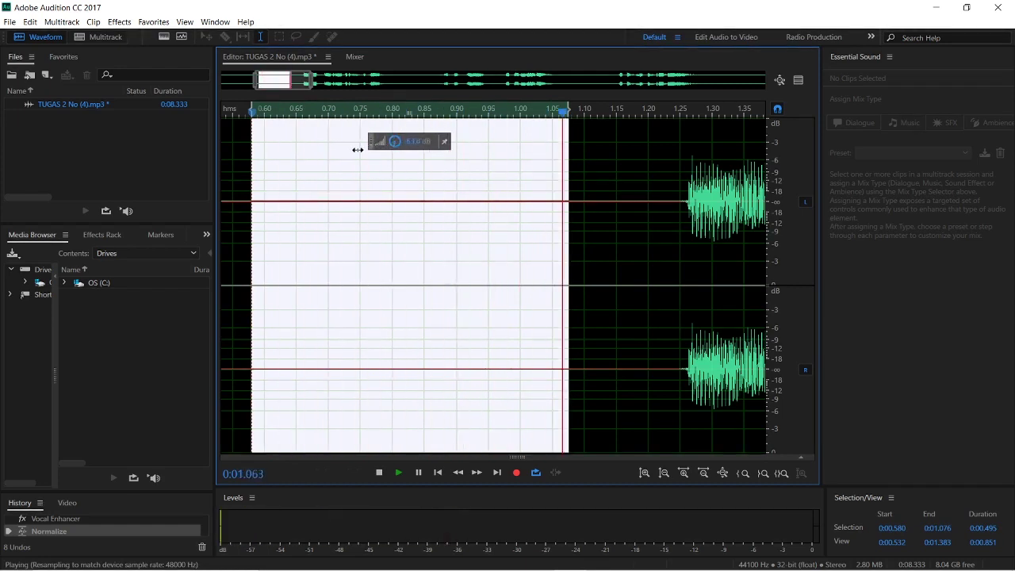
click(343, 230)
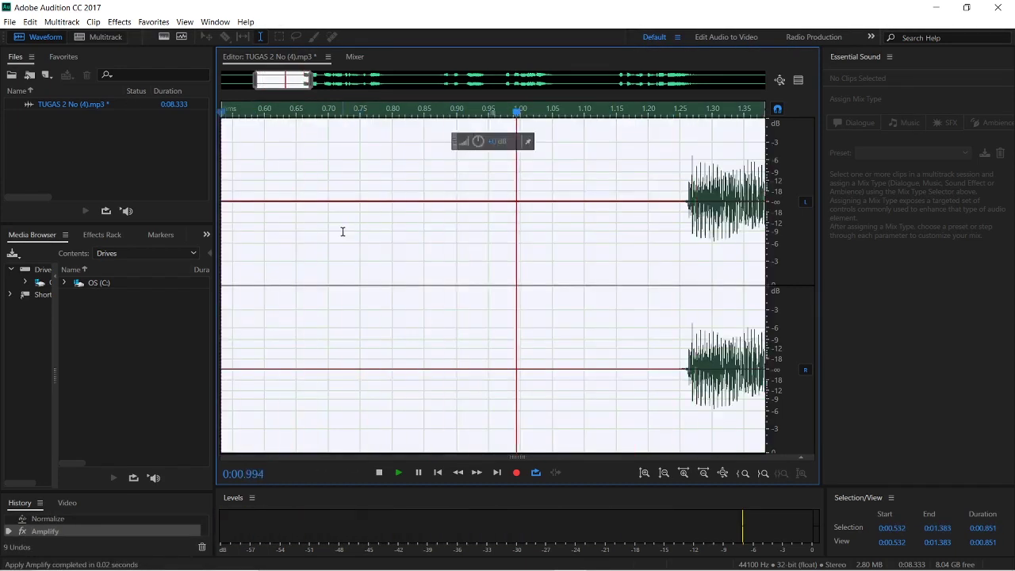
scroll(516, 227, down, 8)
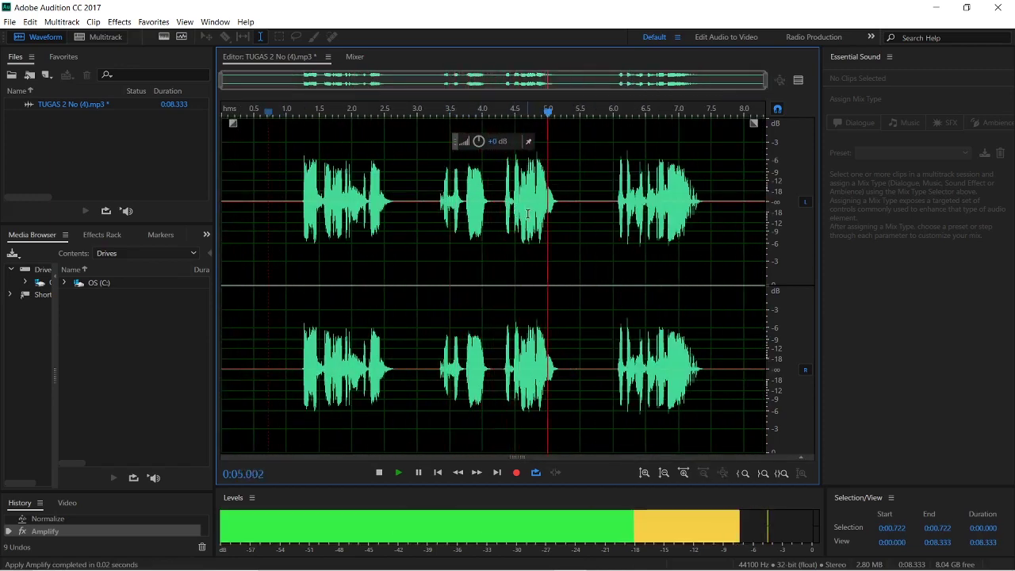
Lower the volume of the pause from about 5.27 to 5.62 s, before the last phrase
key(space)
scroll(581, 207, up, 5)
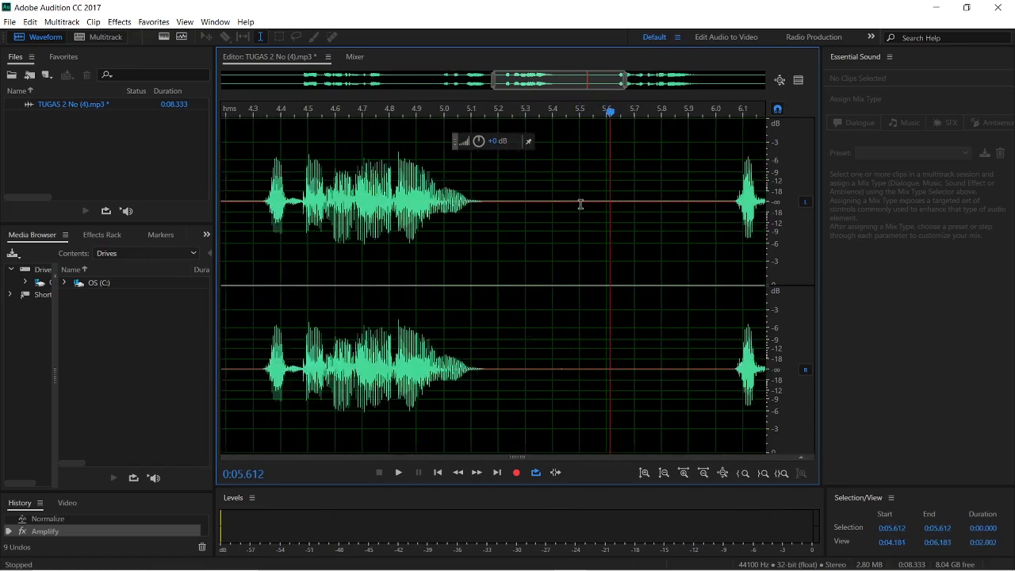
scroll(592, 205, up, 3)
drag(420, 205, 639, 238)
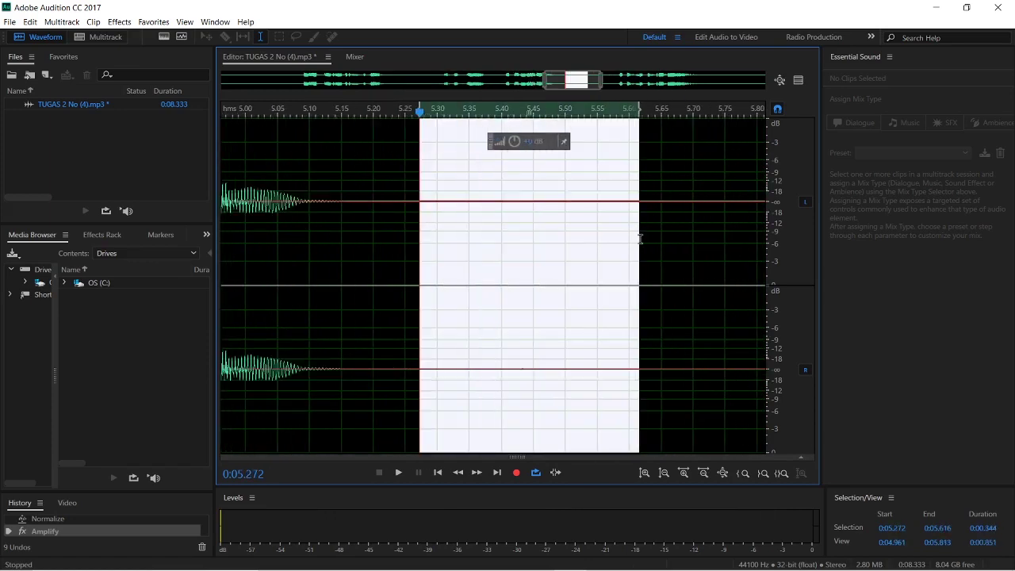
key(space)
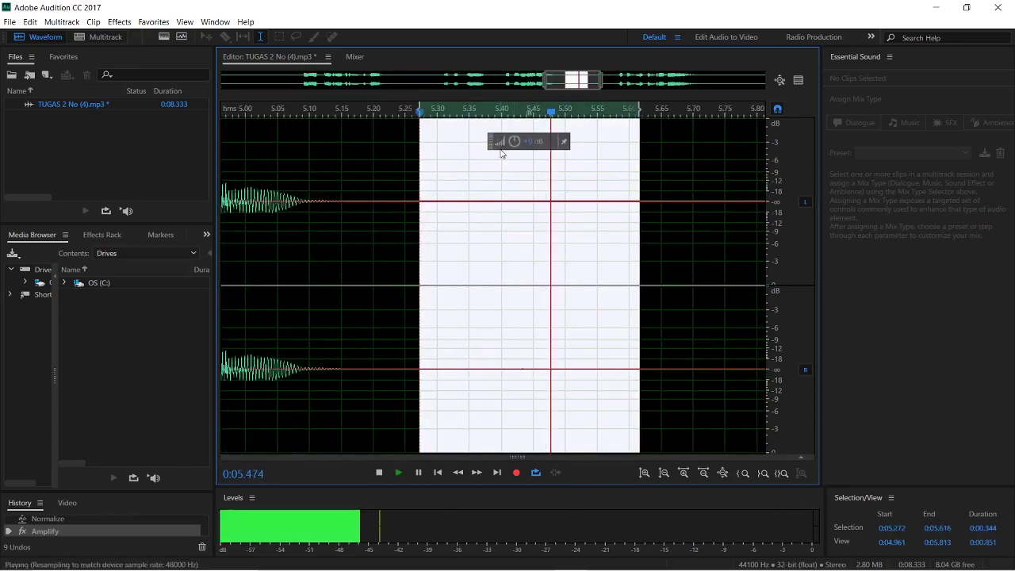
drag(515, 142, 474, 147)
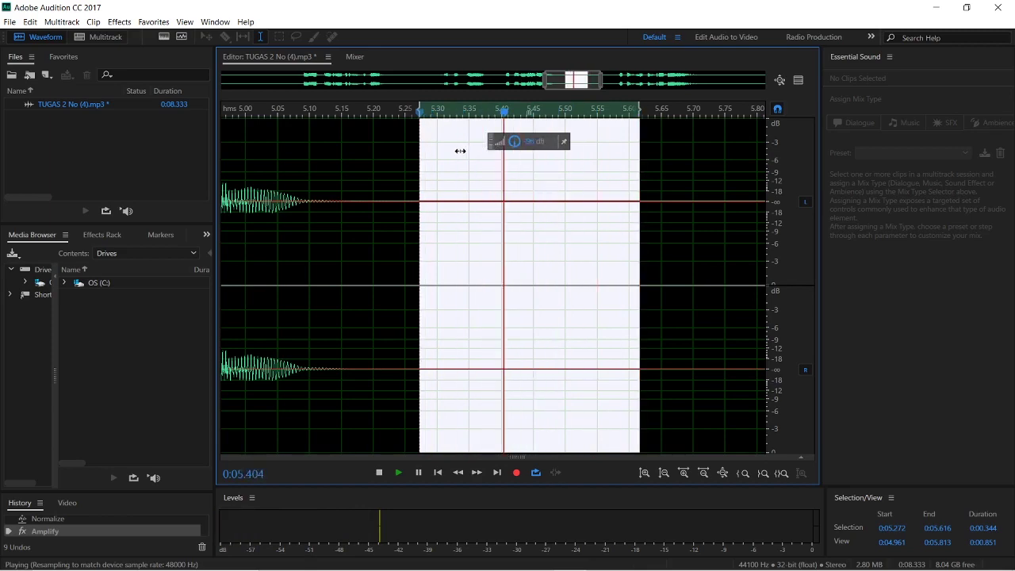
click(352, 199)
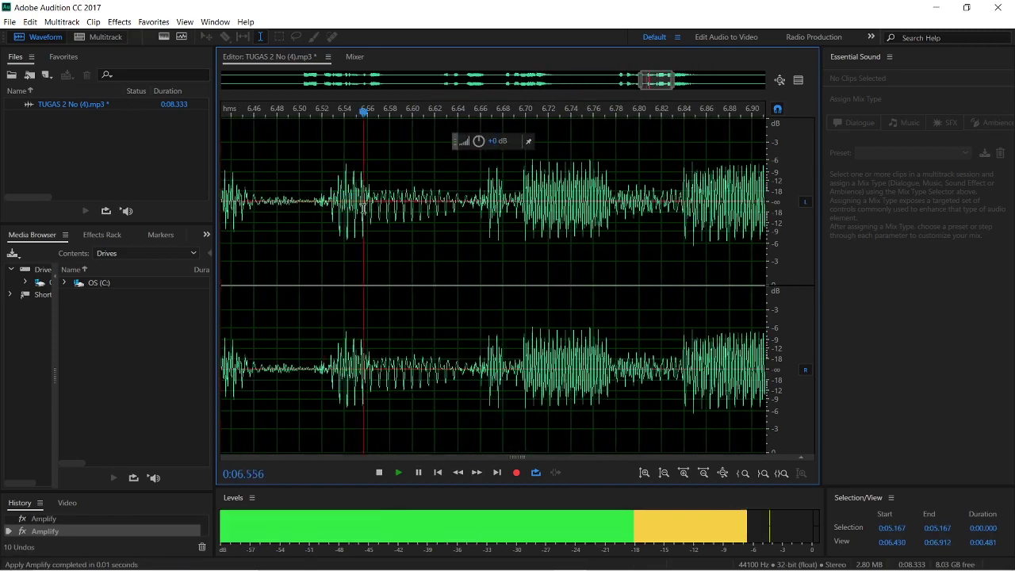
Lower the volume of the quiet opening section from about 0.40 to 0.61 s and play the recording from about 0.33 s
scroll(361, 208, down, 10)
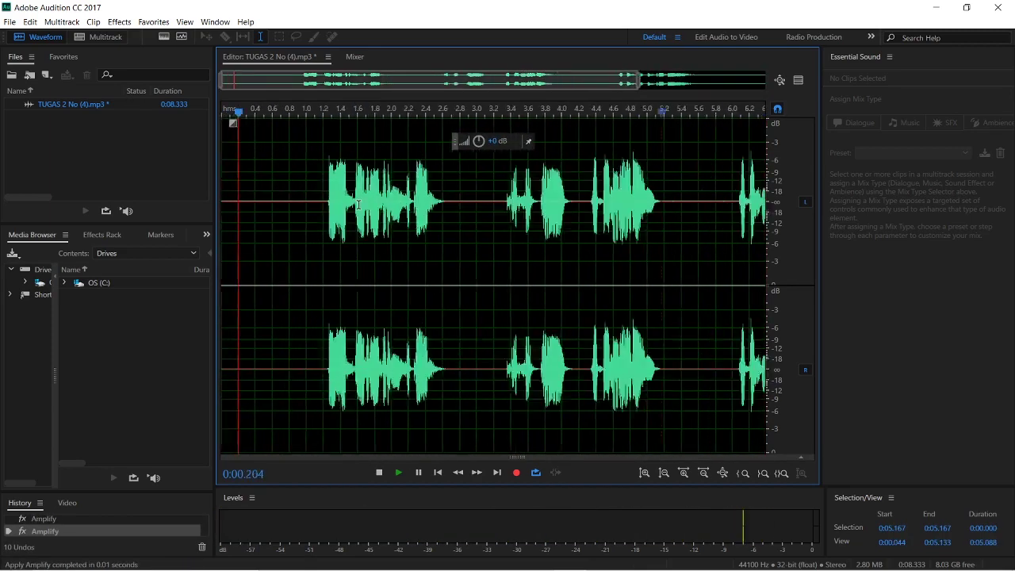
drag(228, 212, 260, 223)
key(space)
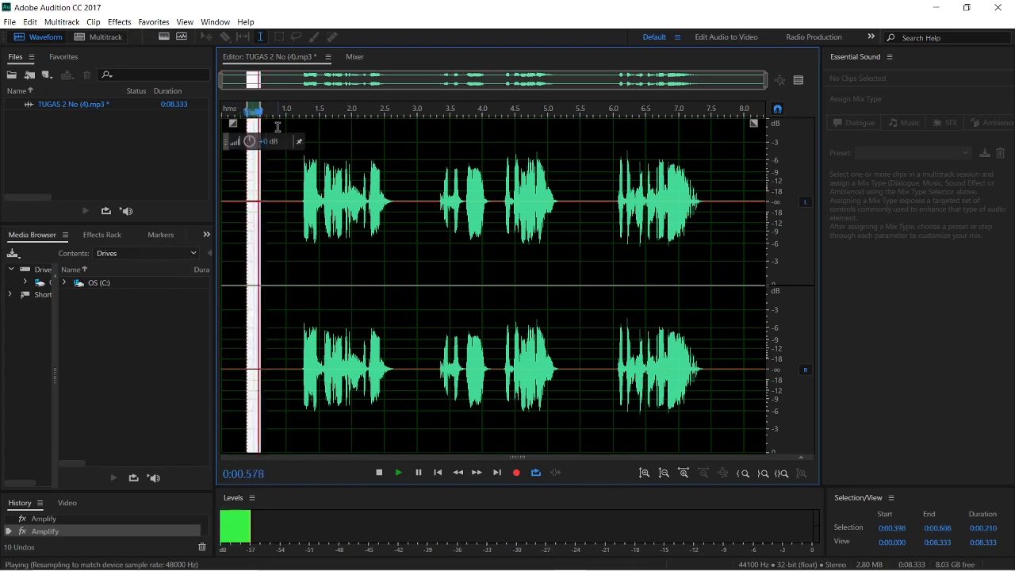
drag(225, 153, 232, 170)
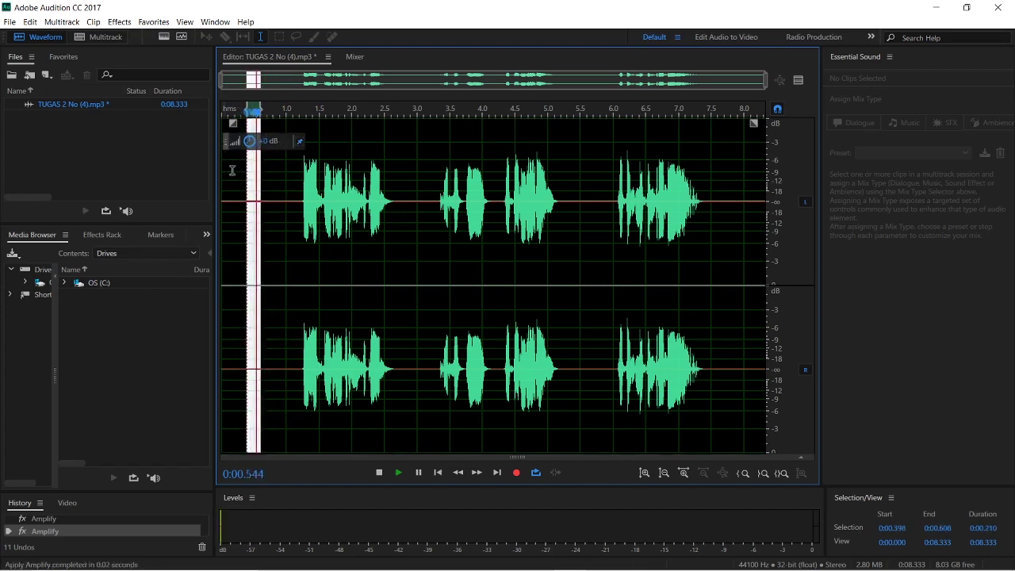
double_click(230, 222)
click(243, 223)
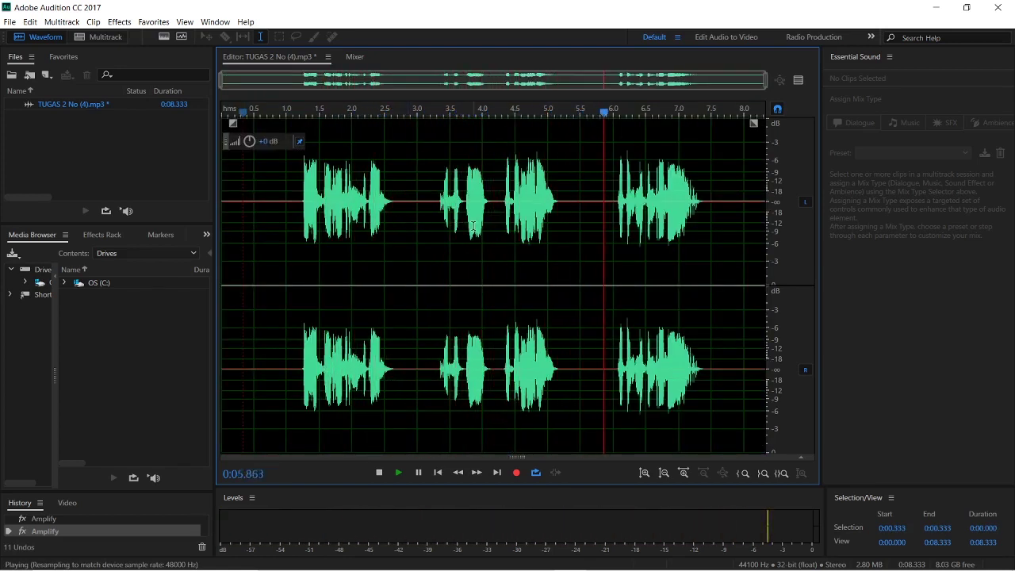
Play back the last phrase from about 5.4 s to check the preceding pause
scroll(473, 225, up, 2)
scroll(464, 223, up, 1)
click(410, 222)
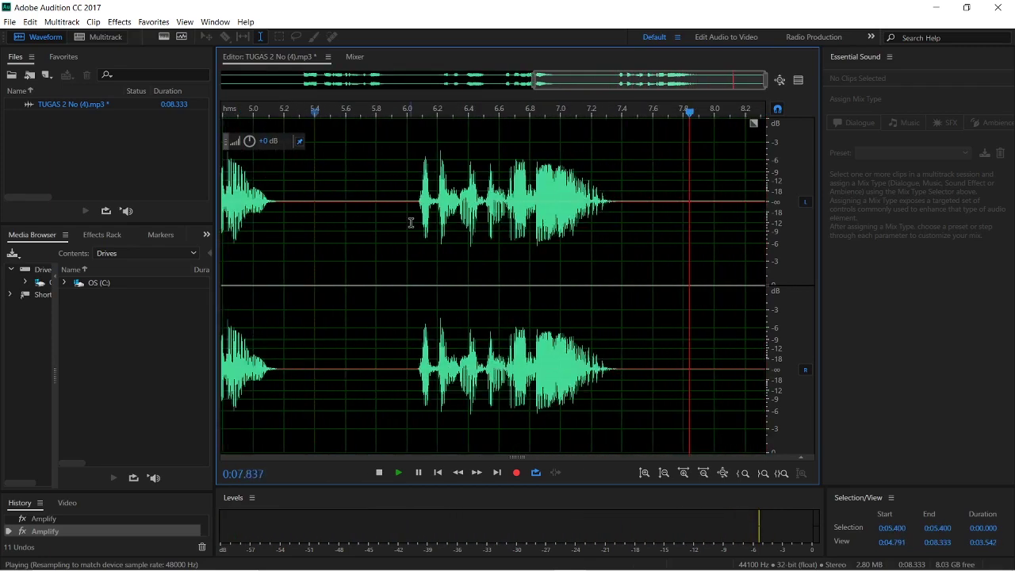
double_click(322, 184)
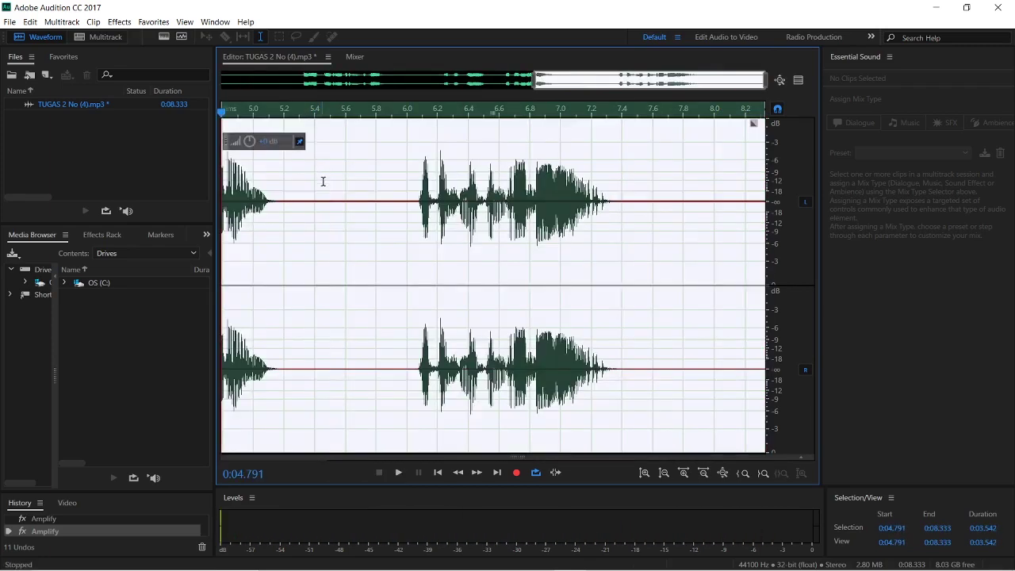
click(314, 190)
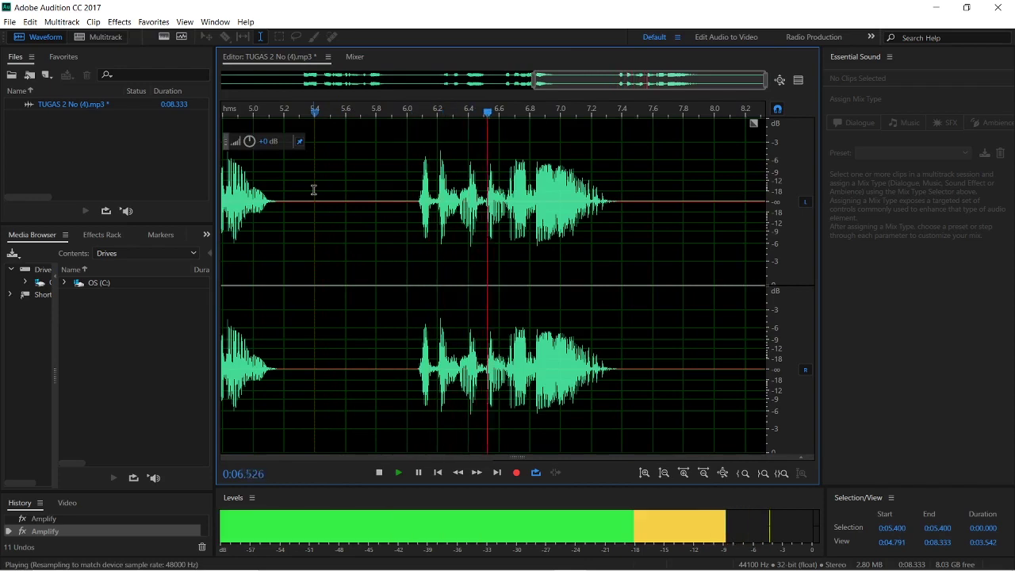
key(space)
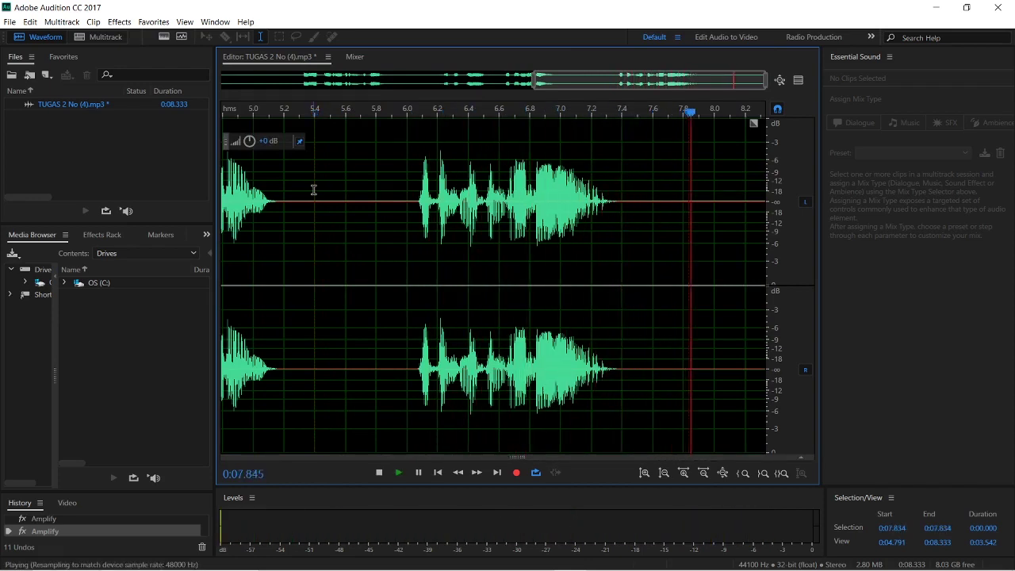
Play back the whole cleaned recording from the start
key(Home)
key(space)
key(backslash)
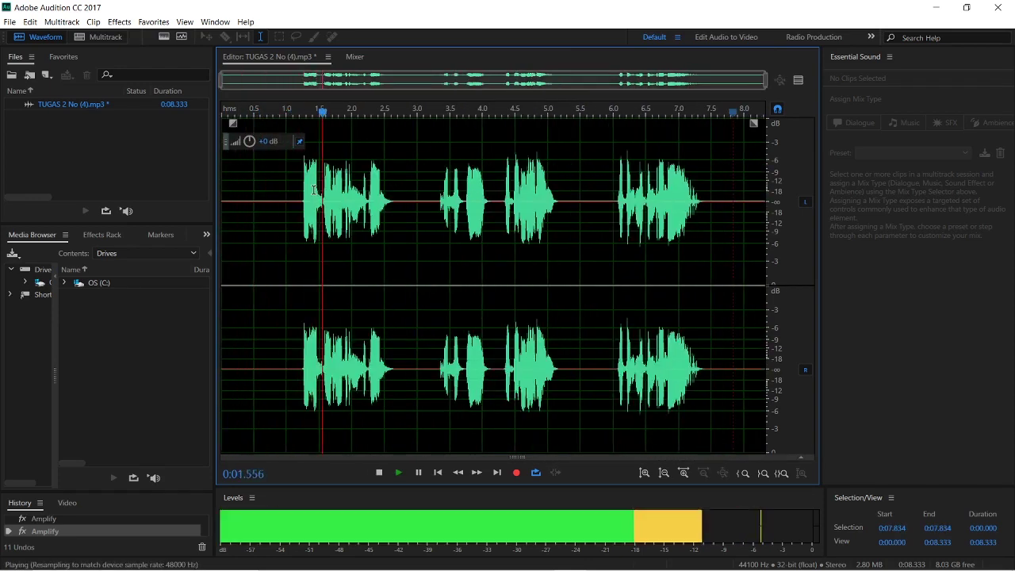
key(space)
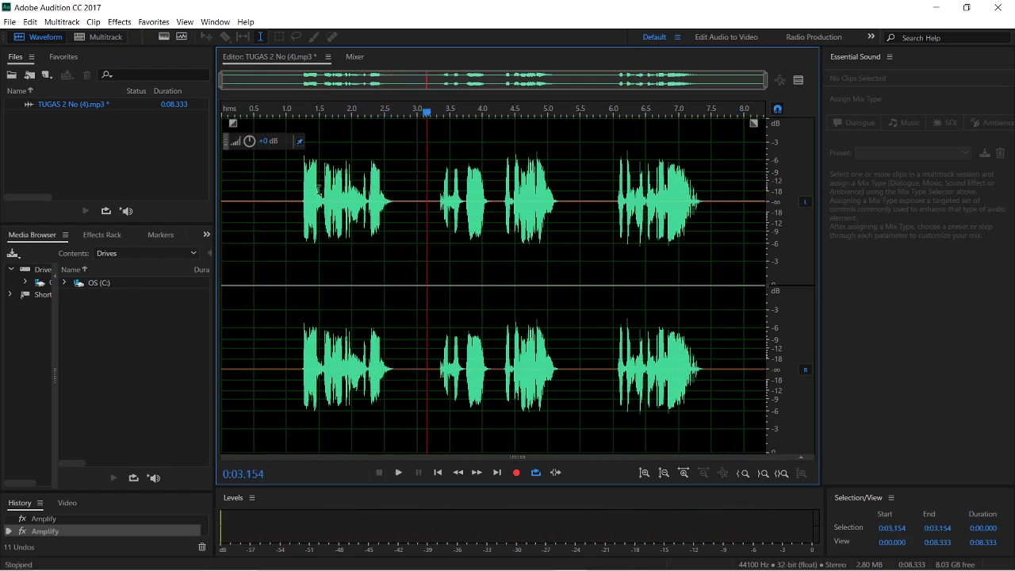
key(space)
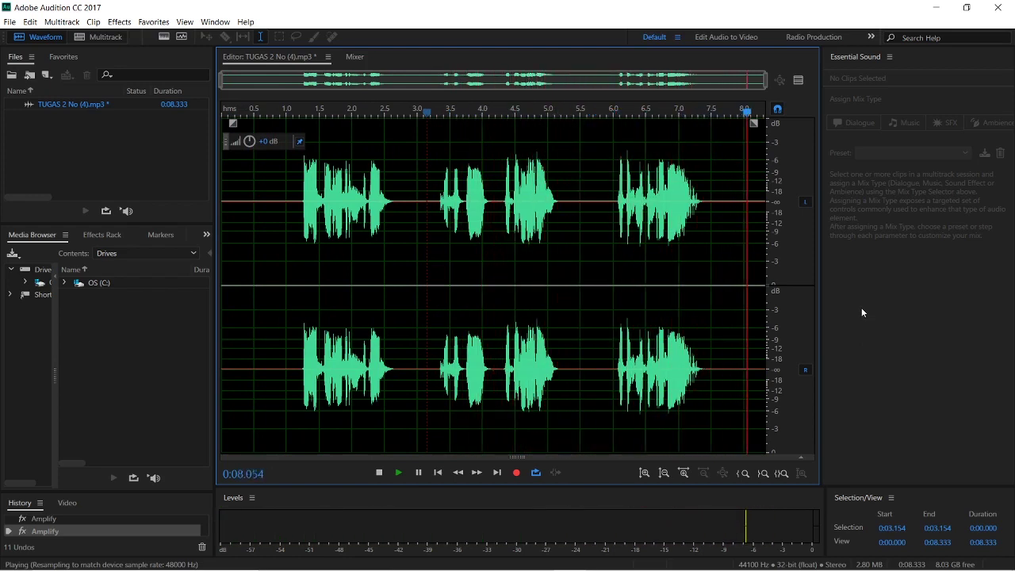
Save the recording as the MP3 file TUGAS 2 No (4).mp3 in the Documents folder, accepting the compressed format
click(10, 22)
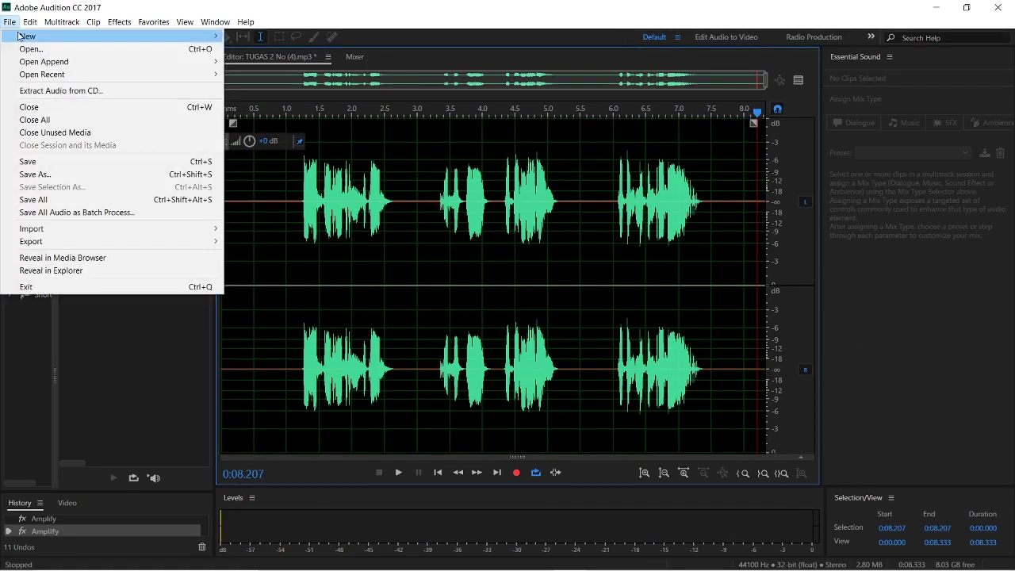
click(87, 174)
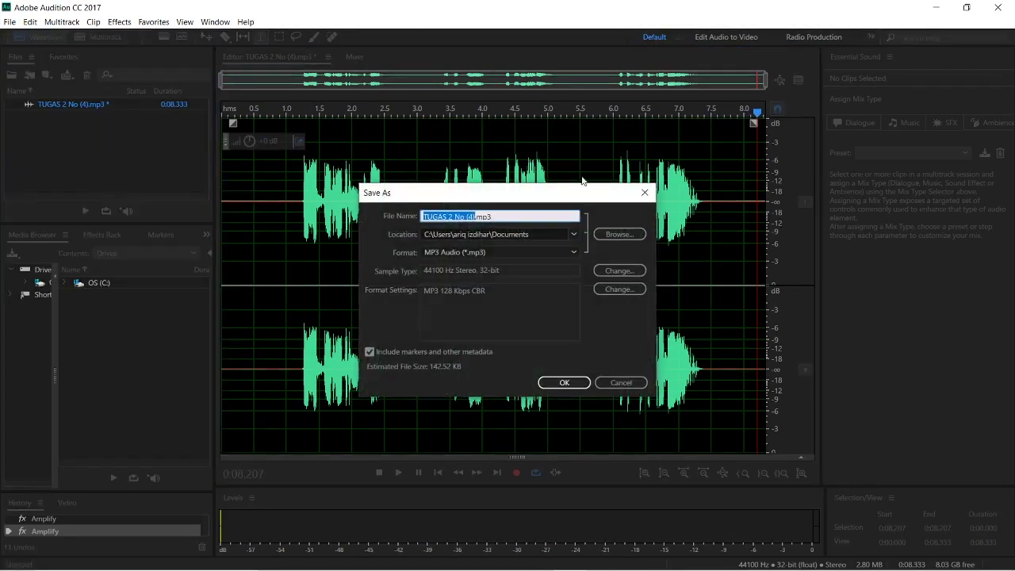
click(627, 237)
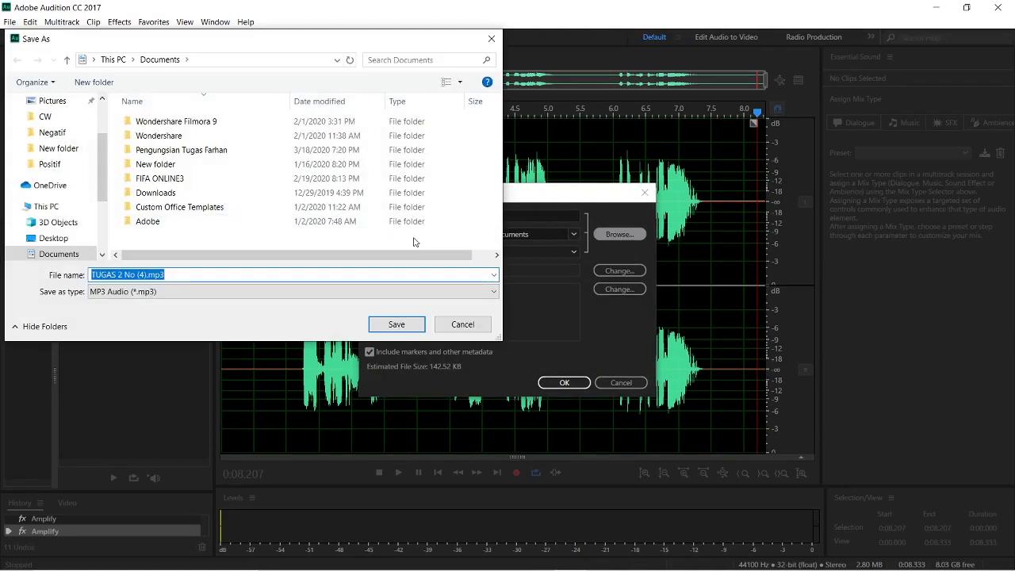
click(201, 249)
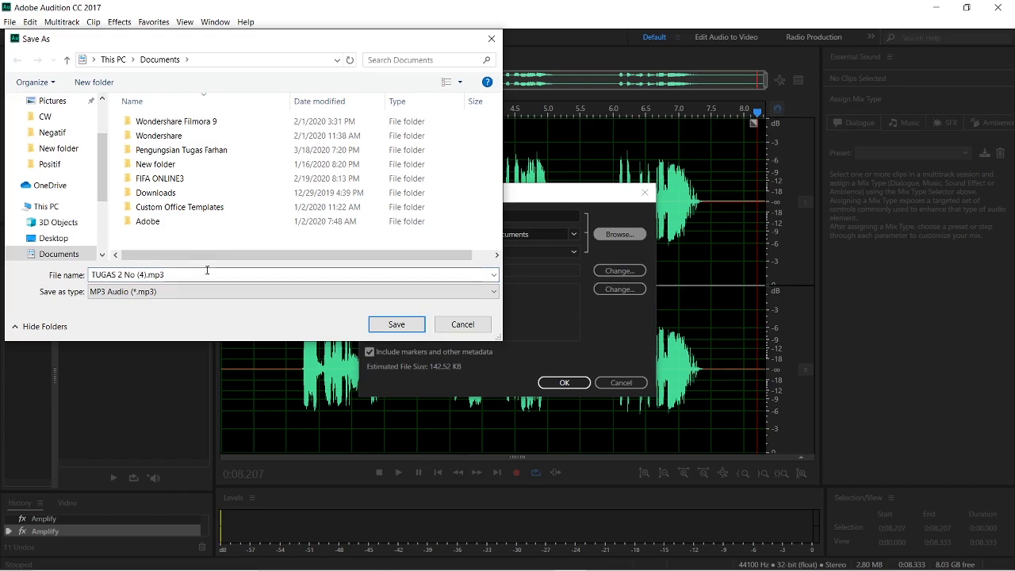
click(396, 324)
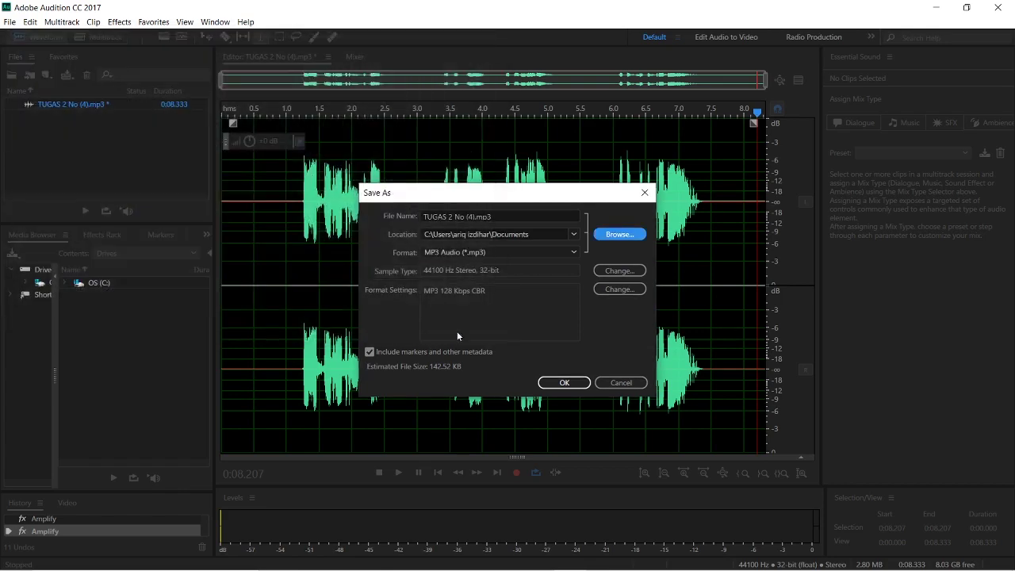
click(570, 382)
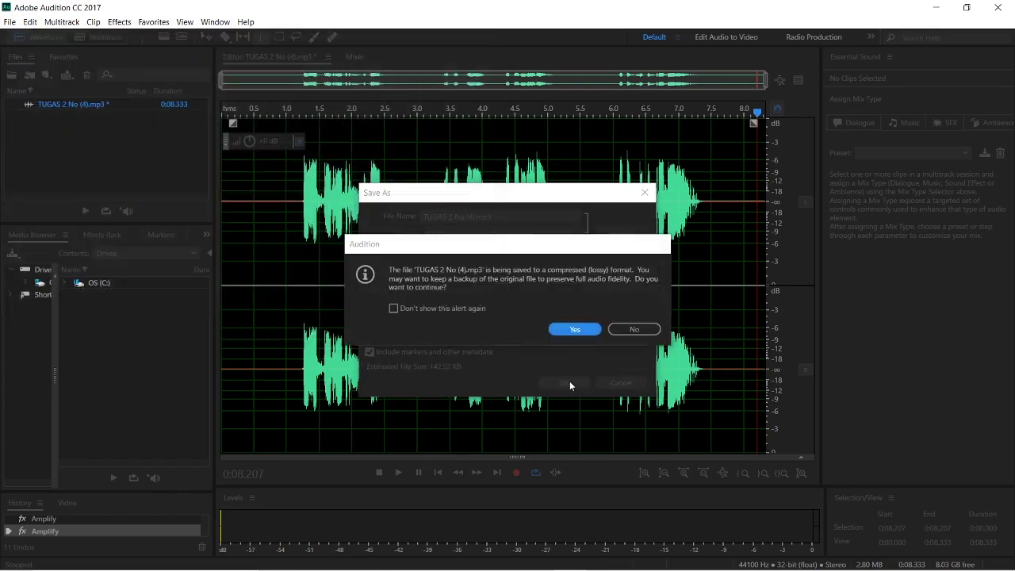
click(576, 329)
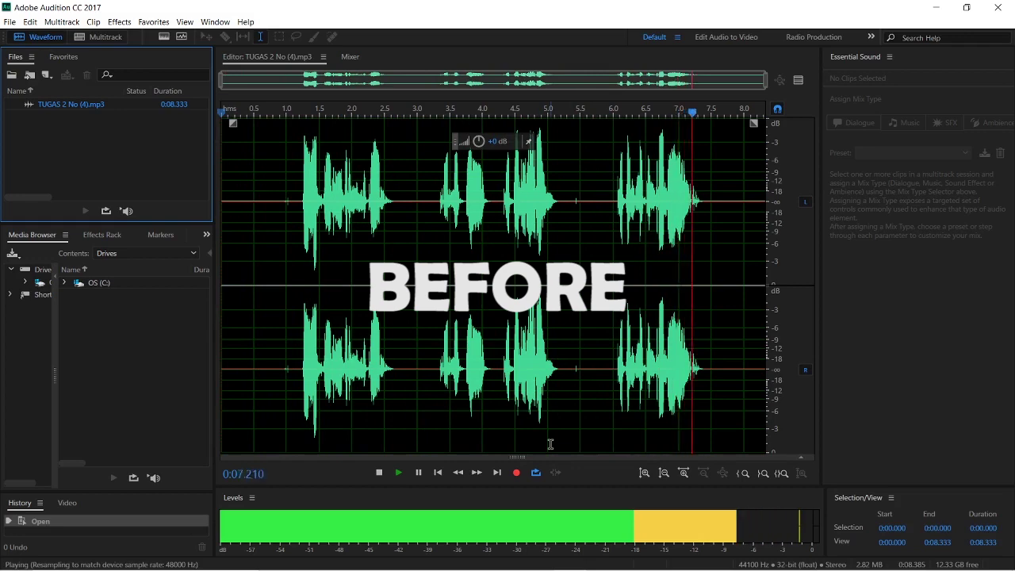
Listen to the edited recording for comparison with the original version
key(space)
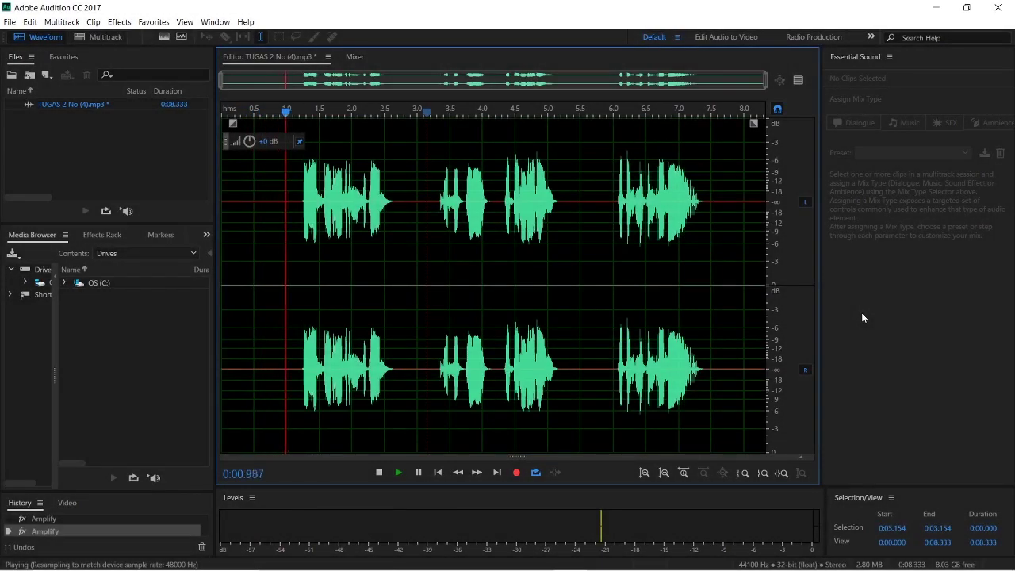